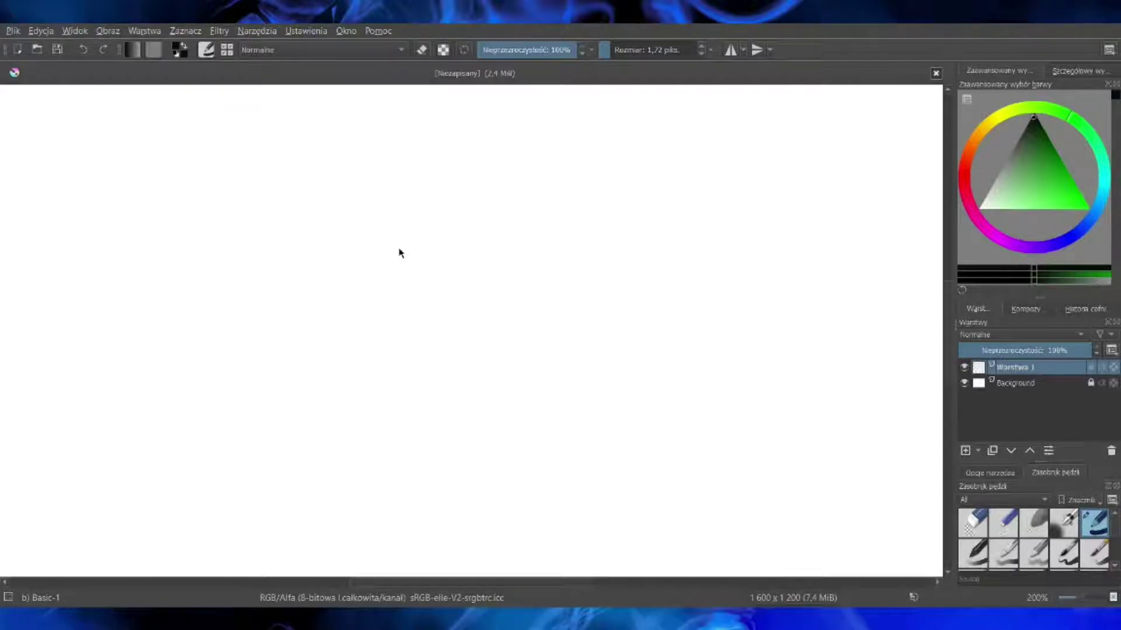
{"action": "left_click_drag", "start_coordinate": [365, 209], "coordinate": [368, 339]}
{"action": "left_click", "coordinate": [83, 50]}
{"action": "mouse_move", "coordinate": [364, 197]}
{"action": "left_mouse_down"}
{"action": "mouse_move", "coordinate": [365, 313]}
{"action": "mouse_move", "coordinate": [343, 289]}
{"action": "mouse_move", "coordinate": [348, 305]}
{"action": "left_mouse_up"}
{"action": "key", "text": "ctrl+z"}
Step: Draw the slightly curved right side of the face and erase the crooked line on its left
{"action": "left_click_drag", "start_coordinate": [552, 184], "coordinate": [547, 311]}
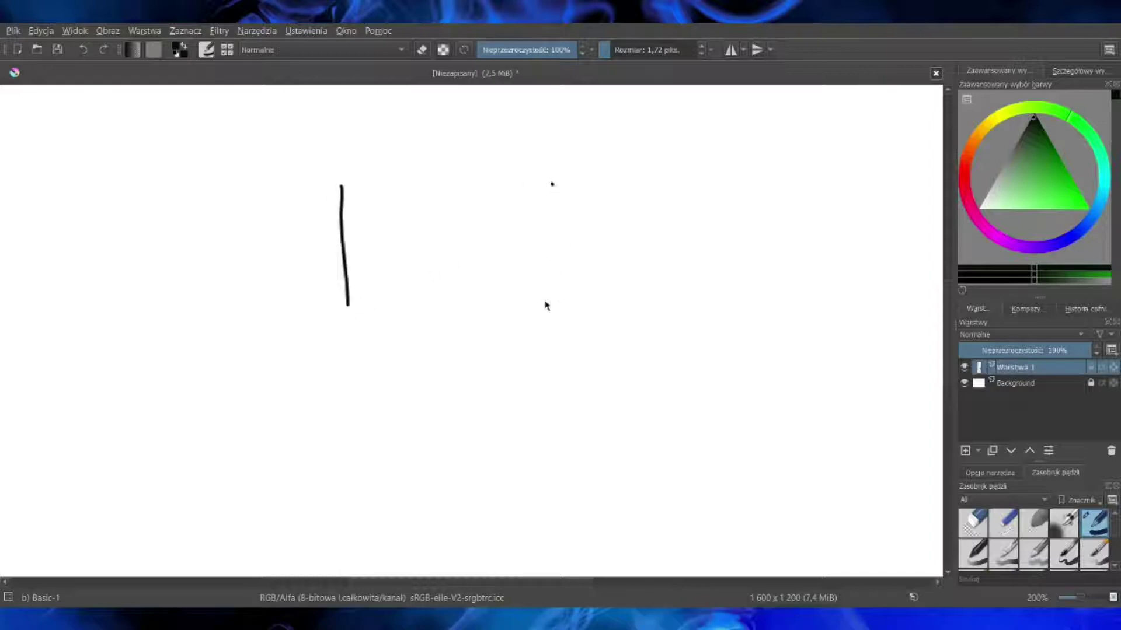
{"action": "key", "text": "e"}
{"action": "left_click", "coordinate": [969, 518]}
{"action": "left_click_drag", "start_coordinate": [343, 170], "coordinate": [348, 305]}
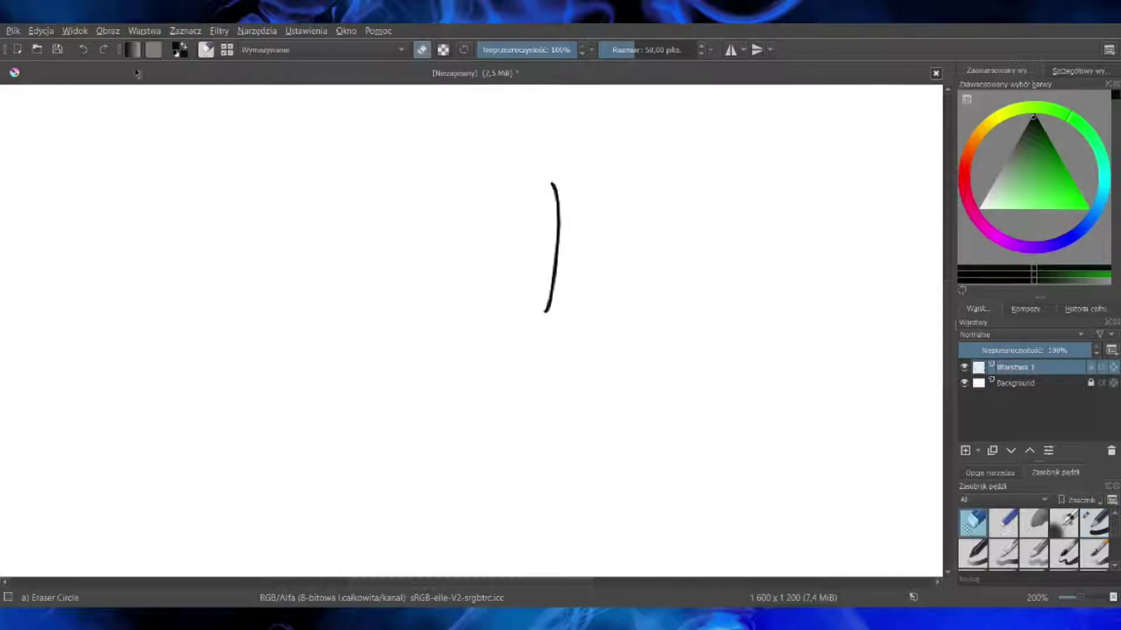
{"action": "left_click", "coordinate": [420, 54]}
{"action": "mouse_move", "coordinate": [365, 186]}
{"action": "left_mouse_down"}
{"action": "mouse_move", "coordinate": [369, 227]}
{"action": "mouse_move", "coordinate": [408, 303]}
{"action": "left_mouse_up"}
{"action": "key", "text": "/"}
{"action": "left_click_drag", "start_coordinate": [386, 190], "coordinate": [384, 306]}
{"action": "key", "text": "ctrl+z"}
{"action": "left_click_drag", "start_coordinate": [367, 187], "coordinate": [374, 314]}
{"action": "key", "text": "ctrl+z"}
{"action": "left_click_drag", "start_coordinate": [349, 186], "coordinate": [367, 313]}
{"action": "key", "text": "ctrl+z"}
{"action": "mouse_move", "coordinate": [354, 184]}
{"action": "left_mouse_down"}
{"action": "mouse_move", "coordinate": [356, 318]}
{"action": "mouse_move", "coordinate": [347, 270]}
{"action": "mouse_move", "coordinate": [351, 314]}
{"action": "mouse_move", "coordinate": [341, 306]}
{"action": "left_mouse_up"}
{"action": "key", "text": "ctrl+z"}
{"action": "key", "text": "ctrl+z"}
{"action": "key", "text": "ctrl+z"}
{"action": "key", "text": "ctrl+z"}
Step: Draw the curved left side of the face and two slanted jaw lines meeting at the chin
{"action": "mouse_move", "coordinate": [378, 185]}
{"action": "left_mouse_down"}
{"action": "mouse_move", "coordinate": [440, 352]}
{"action": "mouse_move", "coordinate": [549, 311]}
{"action": "left_mouse_up"}
{"action": "key", "text": "ctrl+z"}
{"action": "left_click_drag", "start_coordinate": [386, 308], "coordinate": [464, 358]}
{"action": "left_click_drag", "start_coordinate": [547, 310], "coordinate": [466, 362]}
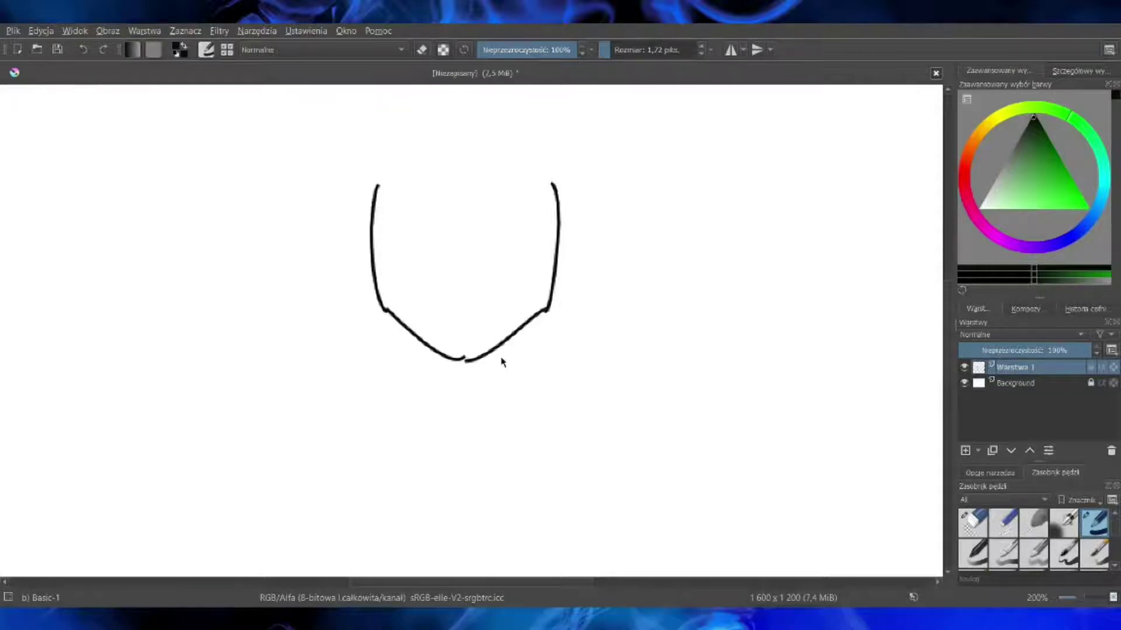
Step: Erase the uneven joins at the chin and both jaw corners, and reconnect them with short black strokes
{"action": "key", "text": "e"}
{"action": "left_click", "coordinate": [465, 359]}
{"action": "left_click", "coordinate": [383, 307]}
{"action": "left_click", "coordinate": [548, 306]}
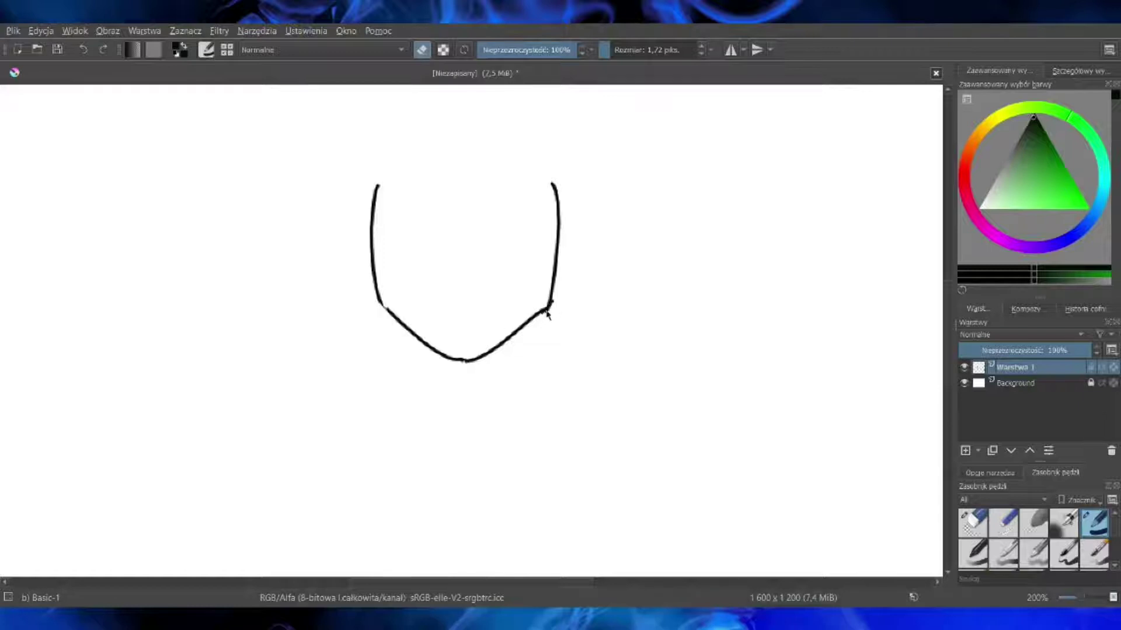
{"action": "key", "text": "e"}
{"action": "left_click", "coordinate": [383, 303]}
{"action": "left_click", "coordinate": [549, 303]}
{"action": "left_click", "coordinate": [456, 360]}
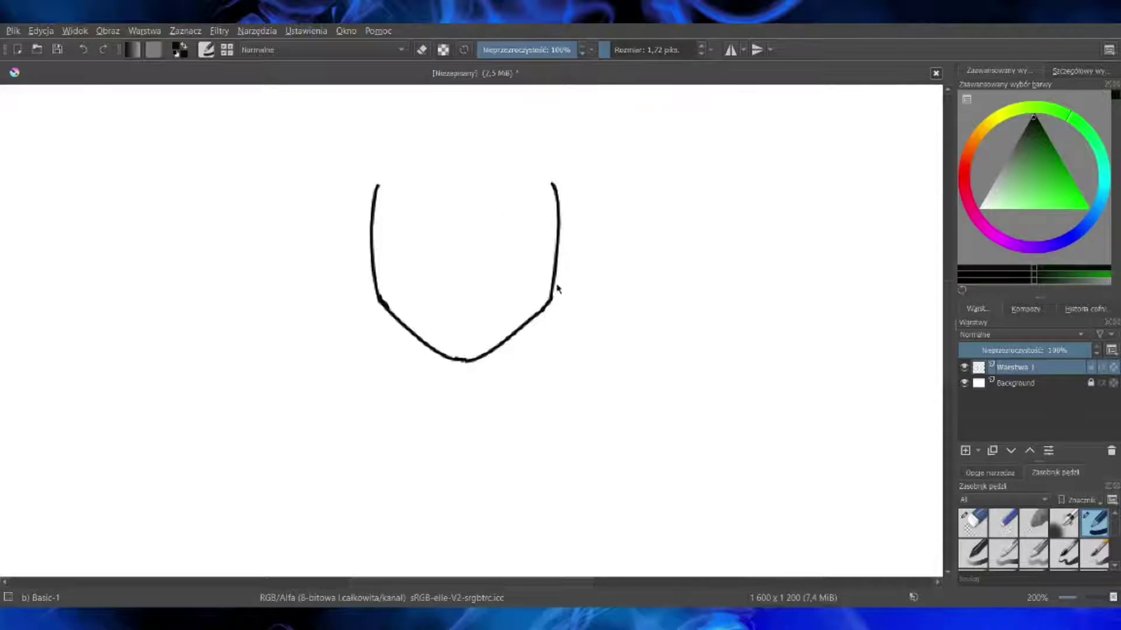
Step: Draw the outer outlines of both ears and two short vertical neck lines below the jaw
{"action": "mouse_move", "coordinate": [552, 286]}
{"action": "left_mouse_down"}
{"action": "mouse_move", "coordinate": [574, 291]}
{"action": "mouse_move", "coordinate": [589, 244]}
{"action": "mouse_move", "coordinate": [577, 275]}
{"action": "left_mouse_up"}
{"action": "key", "text": "ctrl+z"}
{"action": "mouse_move", "coordinate": [376, 300]}
{"action": "left_mouse_down"}
{"action": "mouse_move", "coordinate": [356, 284]}
{"action": "mouse_move", "coordinate": [356, 244]}
{"action": "left_mouse_up"}
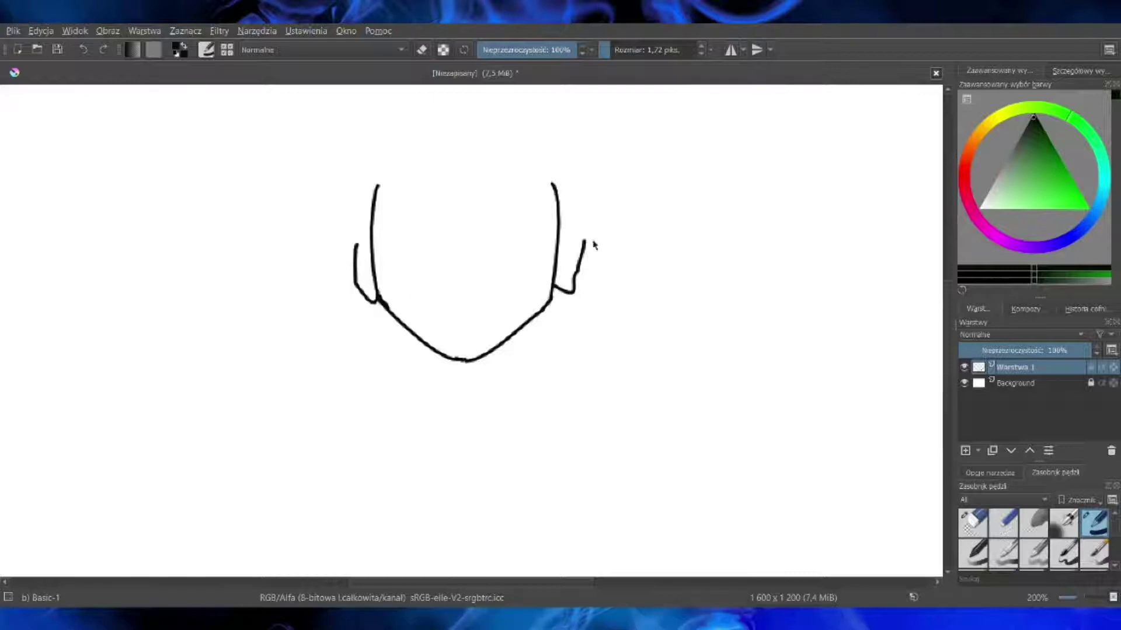
{"action": "left_click_drag", "start_coordinate": [517, 332], "coordinate": [514, 382]}
{"action": "left_click_drag", "start_coordinate": [406, 329], "coordinate": [401, 380]}
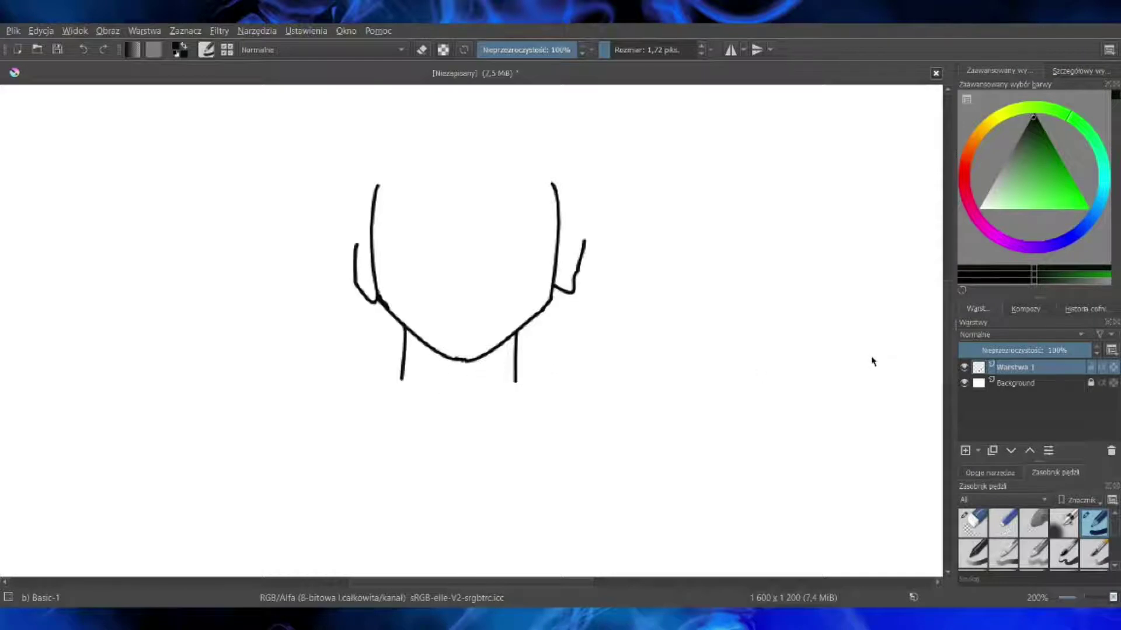
Step: Draw a curved collar line across the neck, just beneath the chin
{"action": "left_click_drag", "start_coordinate": [948, 310], "coordinate": [948, 407]}
{"action": "left_click_drag", "start_coordinate": [1084, 598], "coordinate": [1077, 599]}
{"action": "left_click_drag", "start_coordinate": [947, 426], "coordinate": [959, 383]}
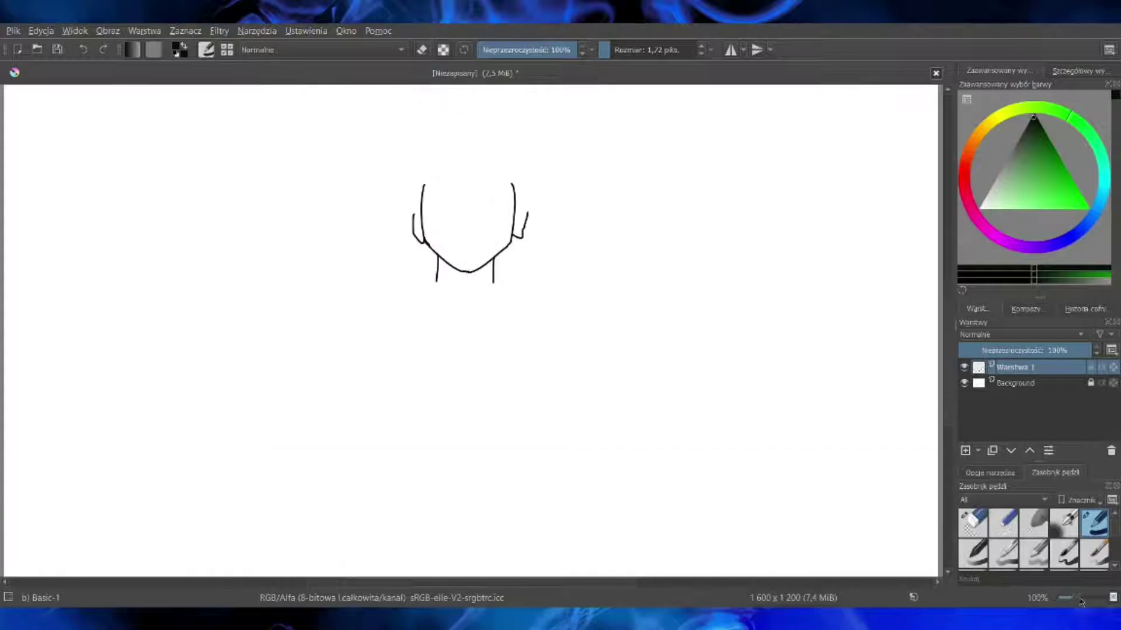
{"action": "left_click_drag", "start_coordinate": [1079, 598], "coordinate": [1083, 596]}
{"action": "left_click_drag", "start_coordinate": [947, 398], "coordinate": [945, 377]}
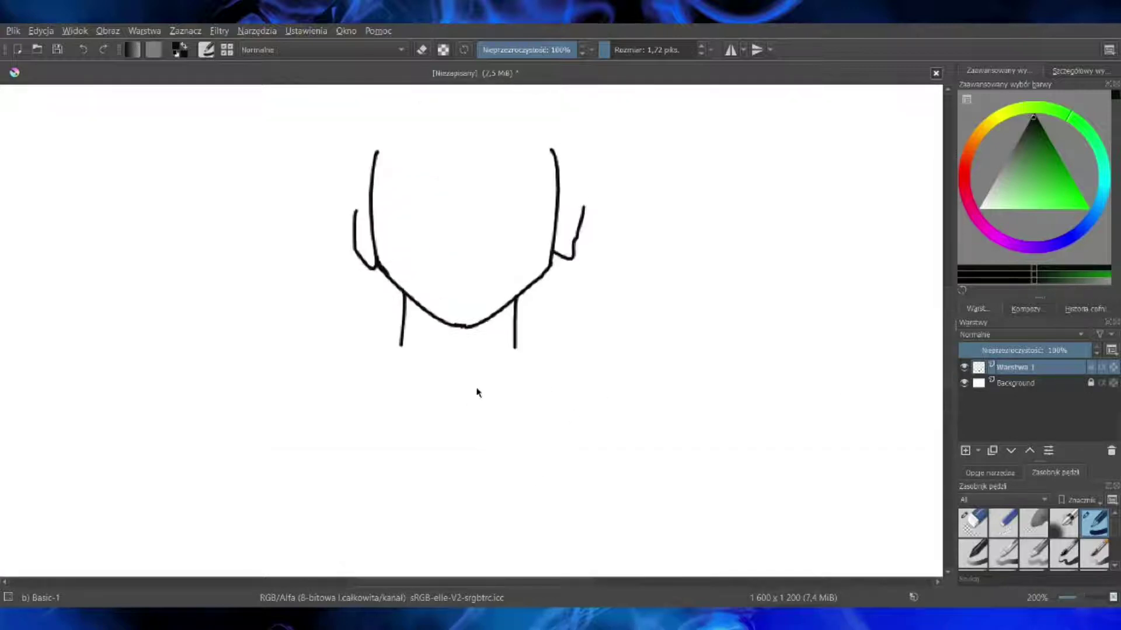
{"action": "mouse_move", "coordinate": [404, 315]}
{"action": "left_mouse_down"}
{"action": "mouse_move", "coordinate": [473, 331]}
{"action": "mouse_move", "coordinate": [515, 318]}
{"action": "left_mouse_up"}
Step: Draw both shoulders, with the two edges of a wide sash running down from the right shoulder
{"action": "mouse_move", "coordinate": [401, 345]}
{"action": "left_mouse_down"}
{"action": "mouse_move", "coordinate": [303, 377]}
{"action": "mouse_move", "coordinate": [273, 439]}
{"action": "left_mouse_up"}
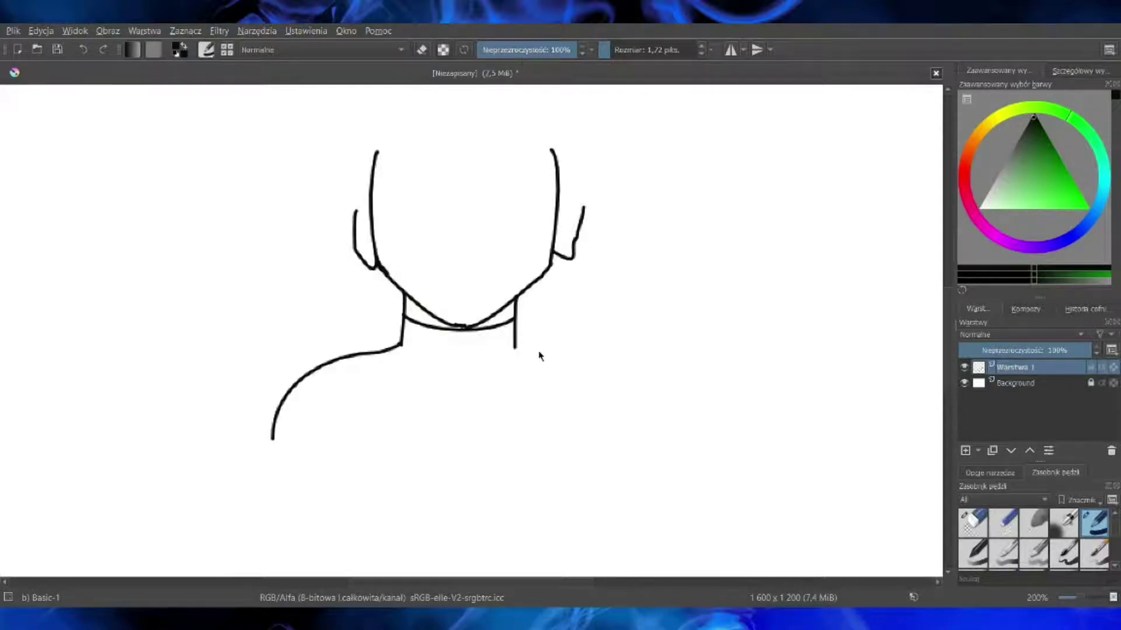
{"action": "mouse_move", "coordinate": [520, 351]}
{"action": "left_mouse_down"}
{"action": "mouse_move", "coordinate": [533, 337]}
{"action": "mouse_move", "coordinate": [654, 358]}
{"action": "mouse_move", "coordinate": [661, 388]}
{"action": "mouse_move", "coordinate": [639, 450]}
{"action": "left_mouse_up"}
{"action": "mouse_move", "coordinate": [663, 357]}
{"action": "left_mouse_down"}
{"action": "mouse_move", "coordinate": [705, 388]}
{"action": "mouse_move", "coordinate": [716, 449]}
{"action": "left_mouse_up"}
{"action": "key", "text": "ctrl+z"}
{"action": "mouse_move", "coordinate": [664, 368]}
{"action": "left_mouse_down"}
{"action": "mouse_move", "coordinate": [680, 384]}
{"action": "mouse_move", "coordinate": [689, 450]}
{"action": "left_mouse_up"}
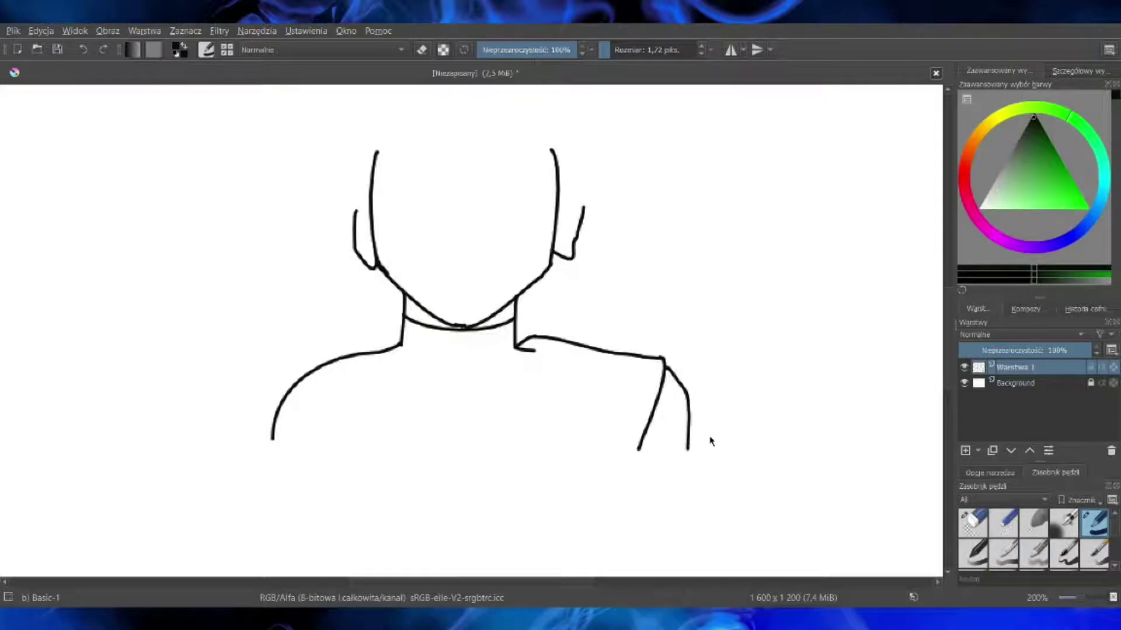
{"action": "left_click_drag", "start_coordinate": [534, 350], "coordinate": [500, 447]}
Step: Extend the outer lines of both arms straight down from the shoulders
{"action": "scroll", "coordinate": [758, 361], "scroll_direction": "down", "scroll_amount": 3}
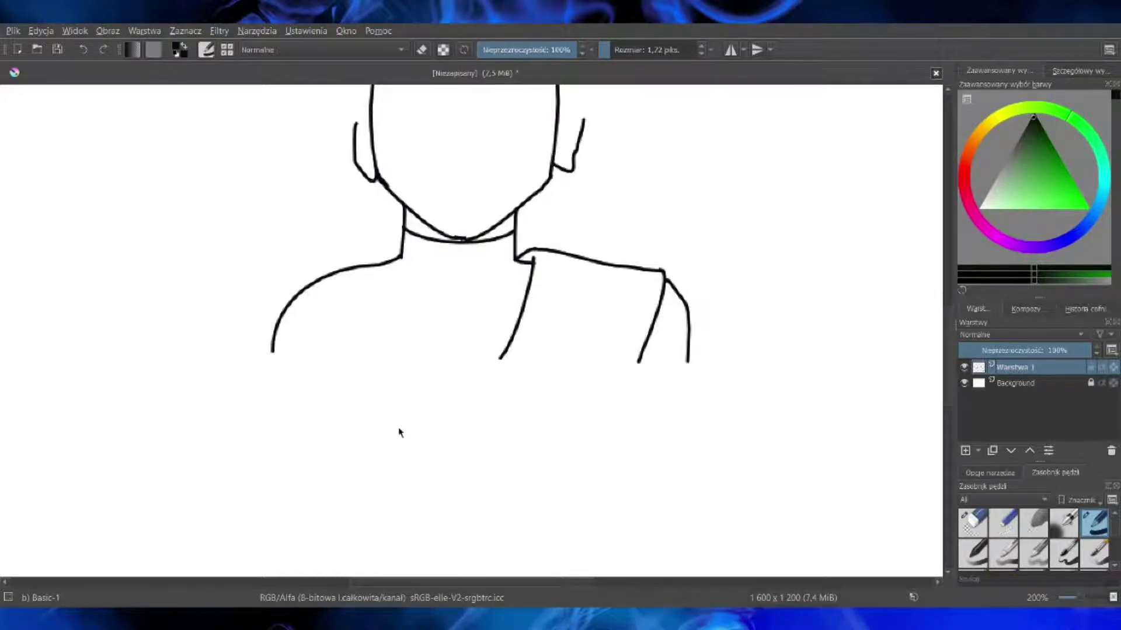
{"action": "left_click_drag", "start_coordinate": [687, 361], "coordinate": [690, 464]}
{"action": "left_click_drag", "start_coordinate": [272, 350], "coordinate": [274, 453]}
{"action": "key", "text": "ctrl+z"}
{"action": "left_click_drag", "start_coordinate": [274, 353], "coordinate": [275, 457]}
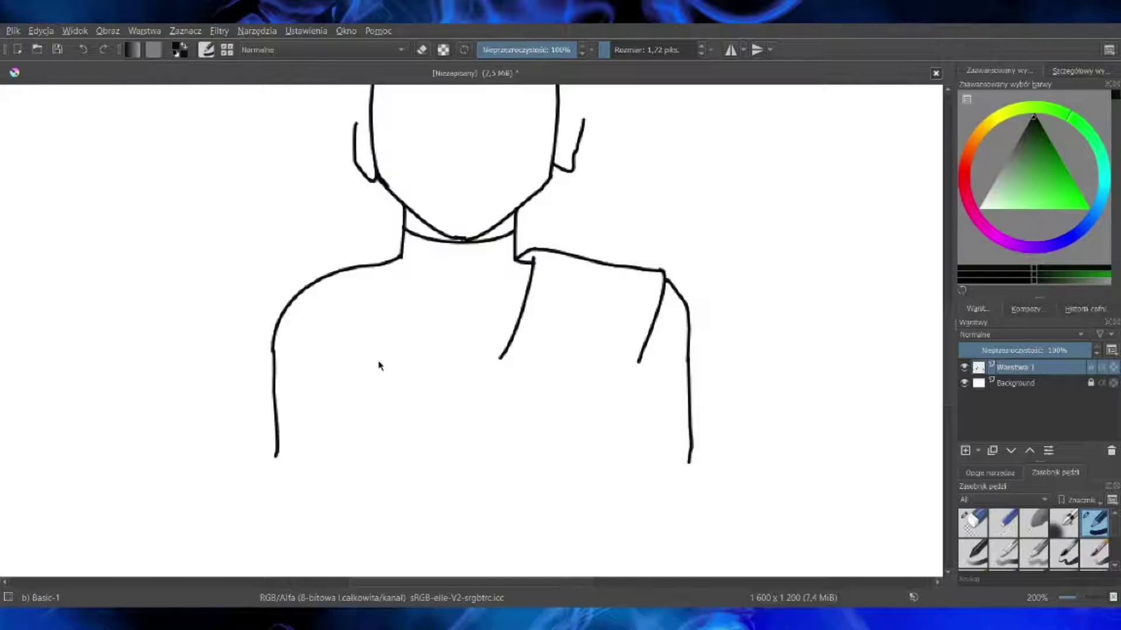
Step: Draw the inner line of the left arm and extend both sash edges diagonally down across the chest
{"action": "left_click_drag", "start_coordinate": [368, 359], "coordinate": [366, 455]}
{"action": "left_click_drag", "start_coordinate": [638, 360], "coordinate": [585, 456]}
{"action": "left_click_drag", "start_coordinate": [501, 357], "coordinate": [437, 454]}
{"action": "key", "text": "ctrl+z"}
{"action": "key", "text": "ctrl+z"}
{"action": "left_click_drag", "start_coordinate": [639, 360], "coordinate": [581, 471]}
{"action": "left_click_drag", "start_coordinate": [500, 357], "coordinate": [444, 461]}
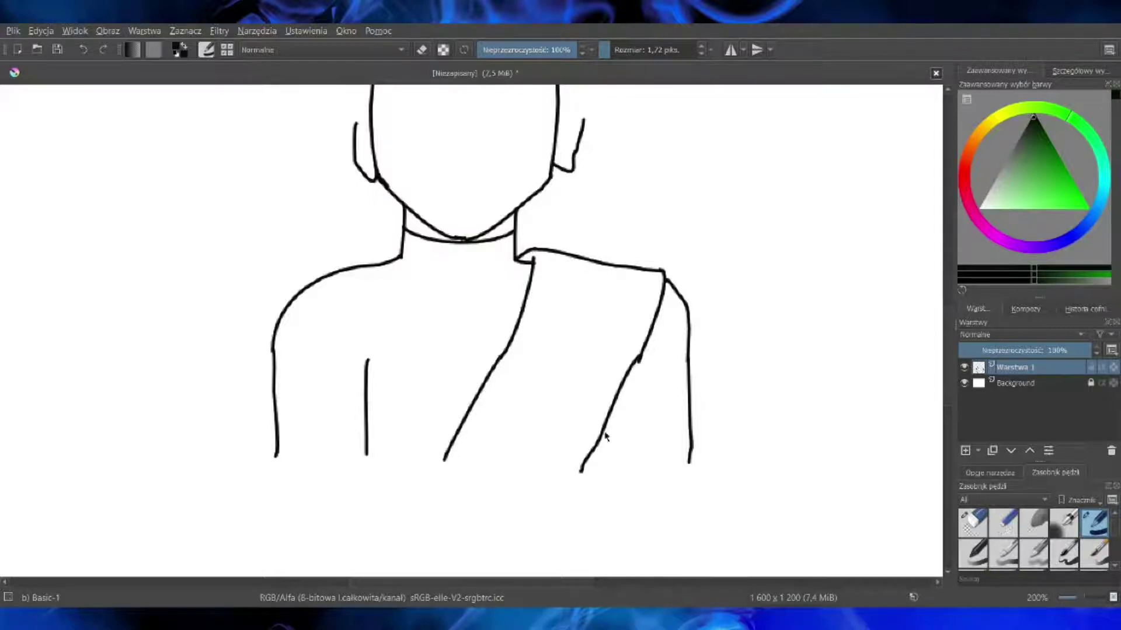
Step: Add a fold line at the sash's lower outer edge and a parallel border along its inner edge
{"action": "left_click_drag", "start_coordinate": [603, 429], "coordinate": [599, 470]}
{"action": "left_click_drag", "start_coordinate": [538, 250], "coordinate": [528, 330]}
{"action": "left_click_drag", "start_coordinate": [521, 348], "coordinate": [464, 462]}
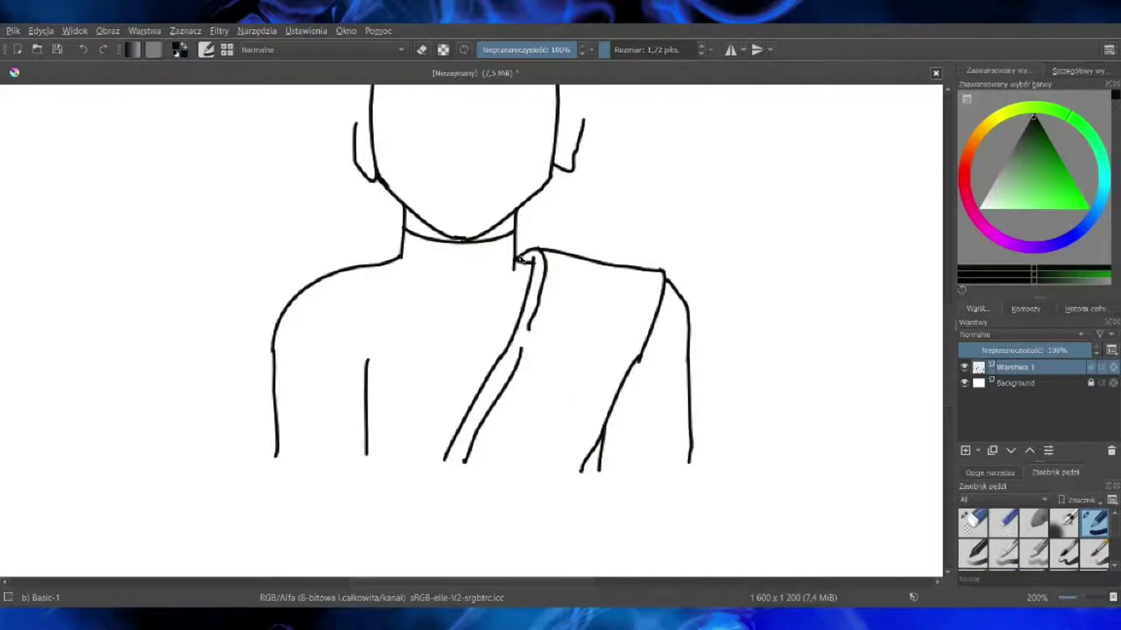
Step: Draw the garment's collar opening and crease lines below the neck, with a small round button beside the opening
{"action": "left_click_drag", "start_coordinate": [514, 269], "coordinate": [482, 300]}
{"action": "mouse_move", "coordinate": [421, 239]}
{"action": "left_mouse_down"}
{"action": "mouse_move", "coordinate": [418, 293]}
{"action": "mouse_move", "coordinate": [403, 301]}
{"action": "mouse_move", "coordinate": [409, 326]}
{"action": "mouse_move", "coordinate": [403, 313]}
{"action": "mouse_move", "coordinate": [392, 354]}
{"action": "left_mouse_up"}
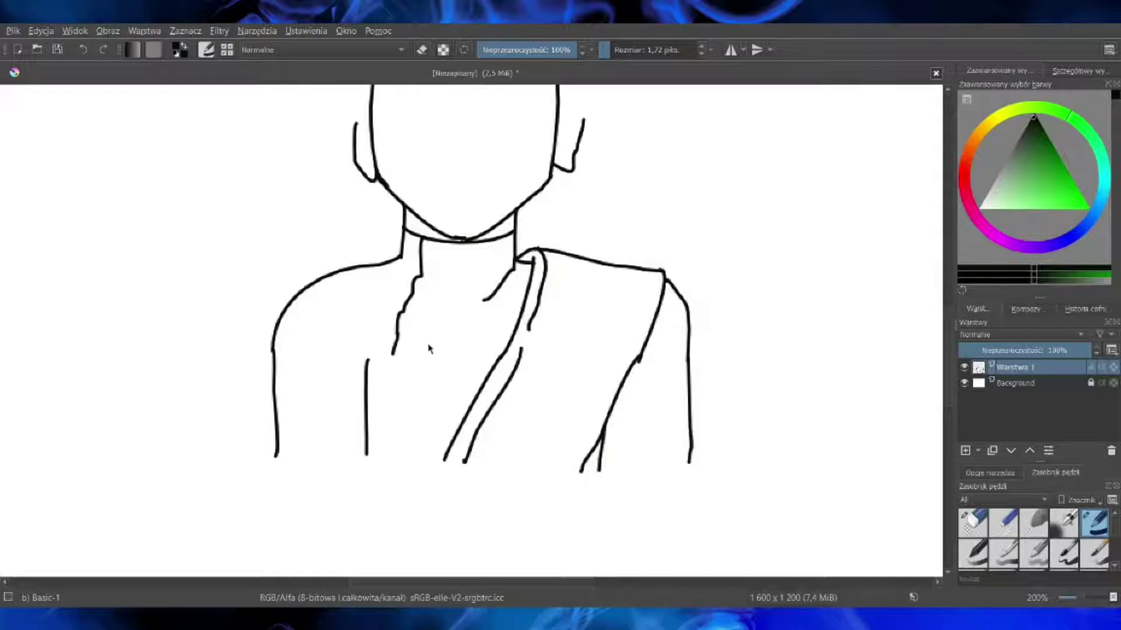
{"action": "mouse_move", "coordinate": [389, 278]}
{"action": "left_mouse_down"}
{"action": "mouse_move", "coordinate": [438, 294]}
{"action": "mouse_move", "coordinate": [436, 258]}
{"action": "left_mouse_up"}
{"action": "left_click", "coordinate": [83, 49]}
{"action": "mouse_move", "coordinate": [429, 256]}
{"action": "left_mouse_down"}
{"action": "mouse_move", "coordinate": [442, 264]}
{"action": "mouse_move", "coordinate": [429, 273]}
{"action": "left_mouse_up"}
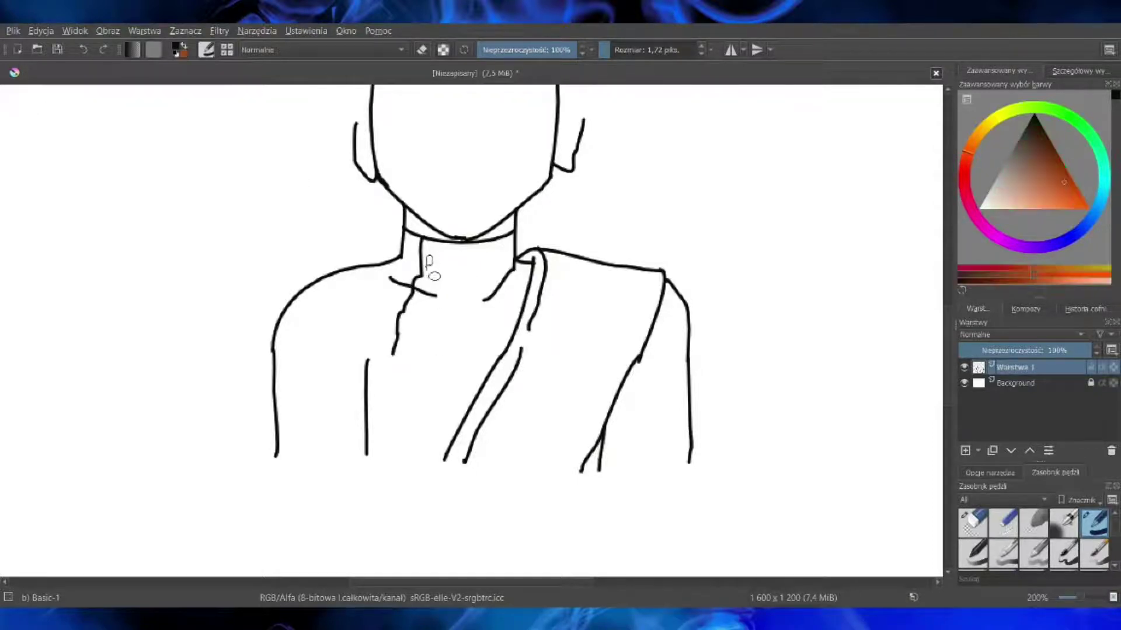
{"action": "left_click", "coordinate": [82, 50]}
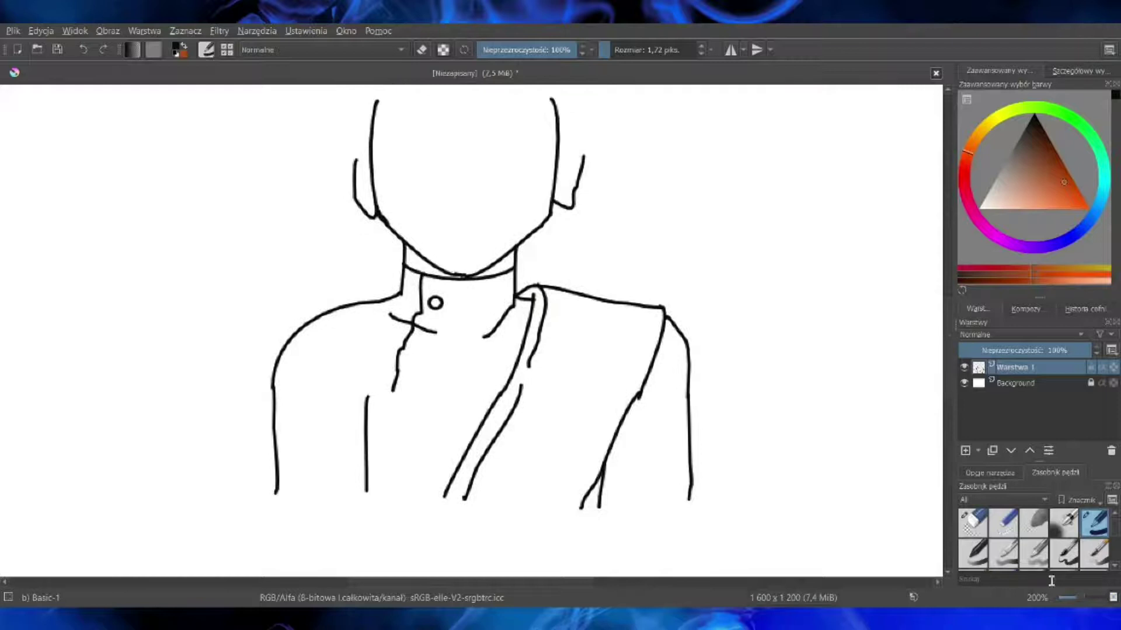
Step: Draw the inner fold details inside both ears
{"action": "left_click", "coordinate": [1084, 598]}
{"action": "left_click_drag", "start_coordinate": [948, 384], "coordinate": [946, 349]}
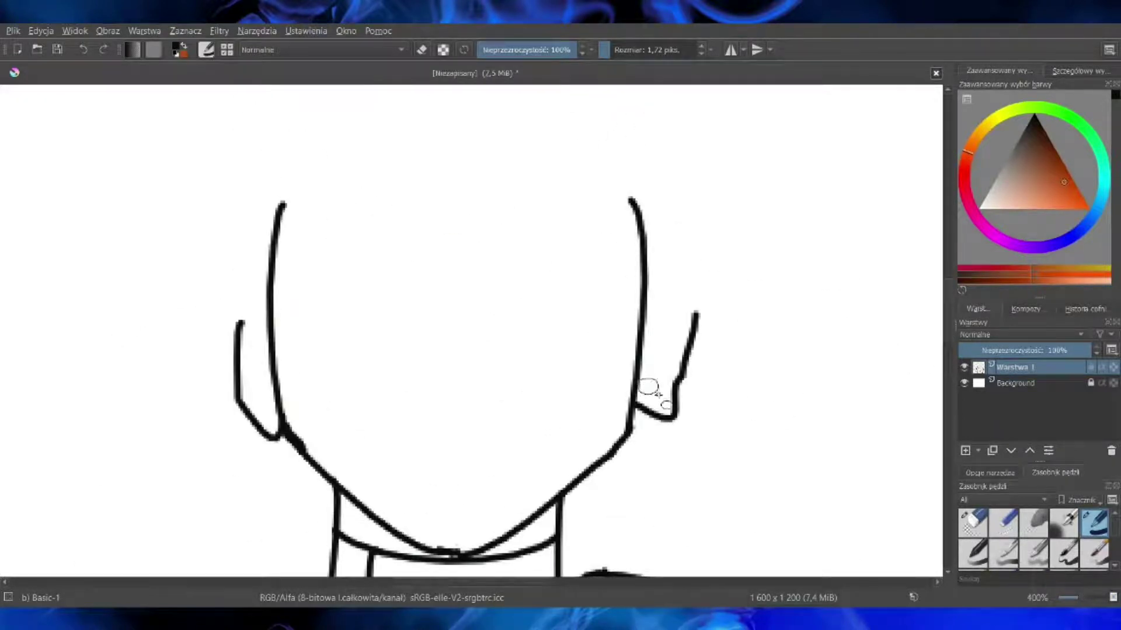
{"action": "left_click_drag", "start_coordinate": [637, 370], "coordinate": [658, 386]}
{"action": "key", "text": "ctrl+z"}
{"action": "mouse_move", "coordinate": [646, 315]}
{"action": "left_mouse_down"}
{"action": "mouse_move", "coordinate": [661, 357]}
{"action": "mouse_move", "coordinate": [653, 374]}
{"action": "mouse_move", "coordinate": [643, 361]}
{"action": "left_mouse_up"}
{"action": "key", "text": "ctrl+z"}
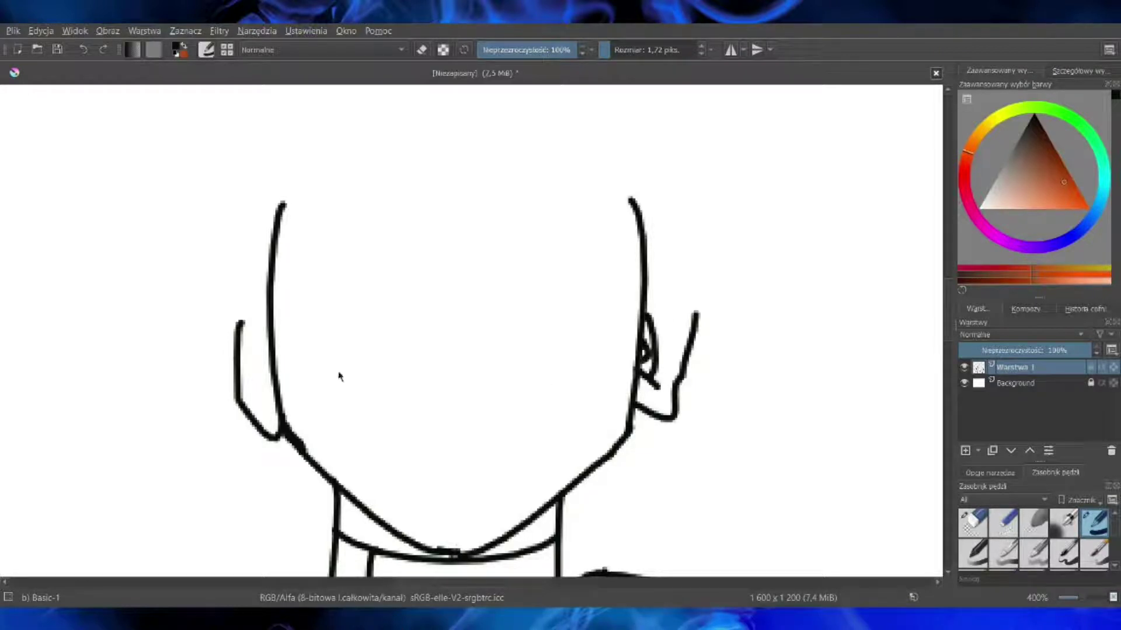
{"action": "left_click_drag", "start_coordinate": [276, 401], "coordinate": [264, 414]}
{"action": "mouse_move", "coordinate": [251, 351]}
{"action": "left_mouse_down"}
{"action": "mouse_move", "coordinate": [271, 403]}
{"action": "mouse_move", "coordinate": [273, 374]}
{"action": "mouse_move", "coordinate": [252, 339]}
{"action": "mouse_move", "coordinate": [251, 352]}
{"action": "left_mouse_up"}
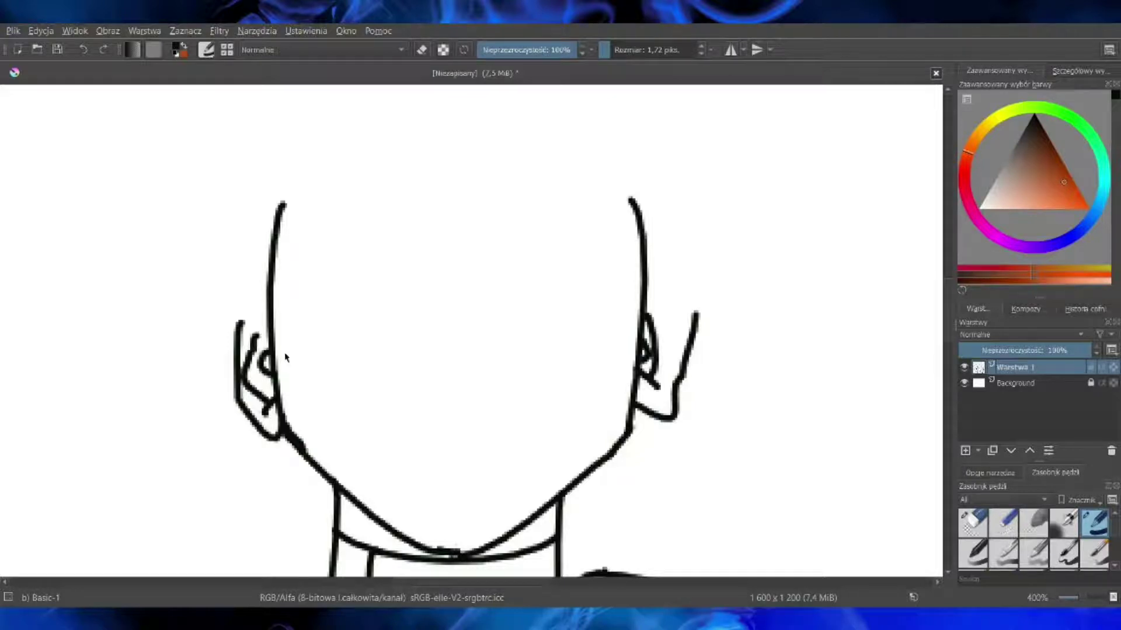
Step: Draw a straight mouth with upturned corners, a short line below it and two slanted nostril marks above
{"action": "left_click_drag", "start_coordinate": [946, 319], "coordinate": [945, 320]}
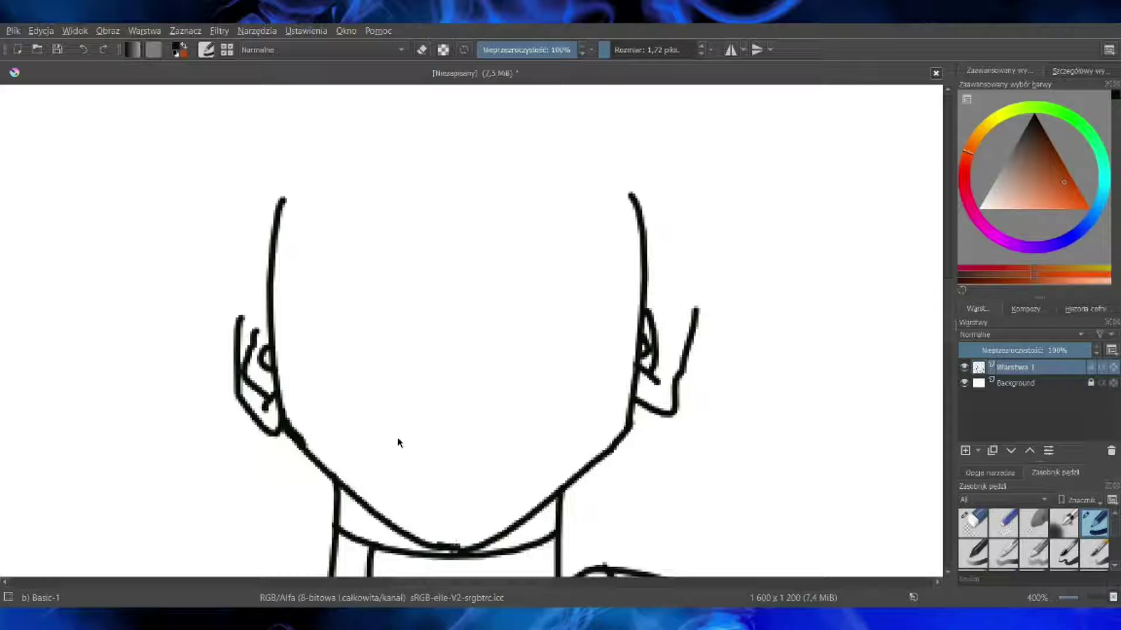
{"action": "left_click_drag", "start_coordinate": [400, 430], "coordinate": [500, 430]}
{"action": "left_click_drag", "start_coordinate": [397, 424], "coordinate": [401, 431]}
{"action": "left_click_drag", "start_coordinate": [507, 422], "coordinate": [501, 430]}
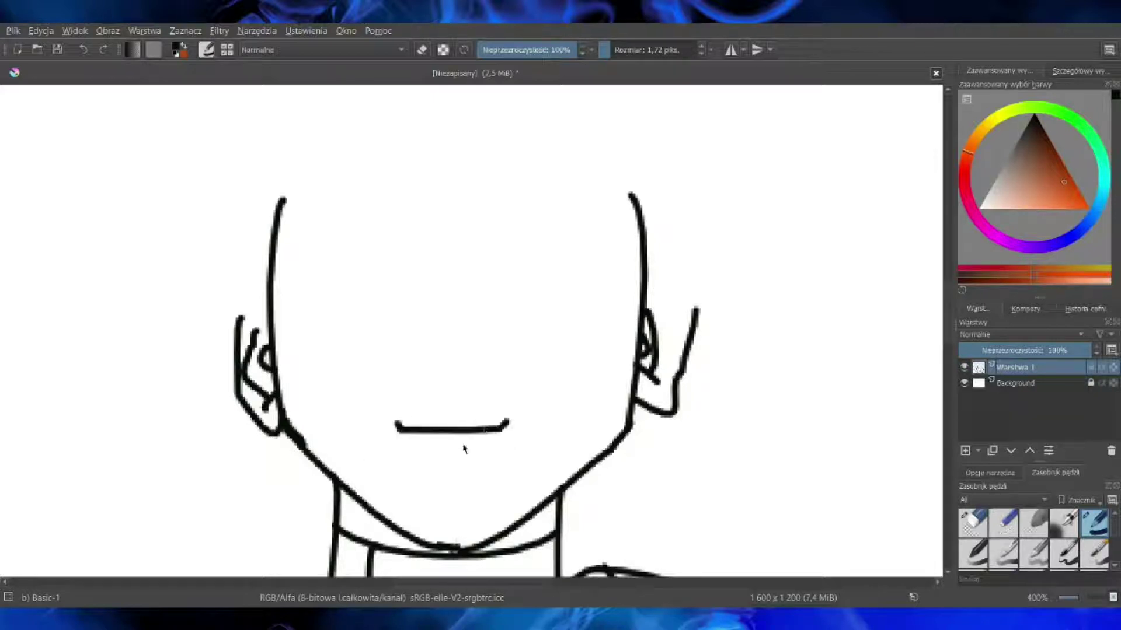
{"action": "left_click_drag", "start_coordinate": [436, 452], "coordinate": [459, 452]}
{"action": "left_click_drag", "start_coordinate": [422, 372], "coordinate": [430, 382]}
{"action": "left_click_drag", "start_coordinate": [472, 371], "coordinate": [460, 383]}
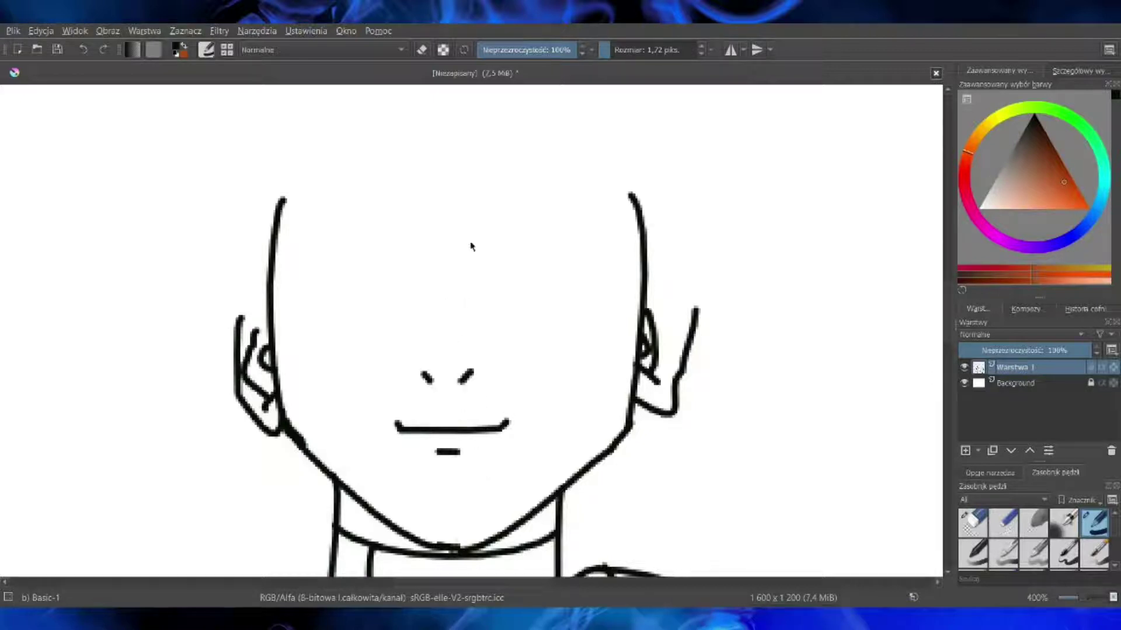
Step: Set the brush size to 7.72 px, trying it with test strokes beside the head and undoing them
{"action": "left_click", "coordinate": [629, 51]}
{"action": "left_click_drag", "start_coordinate": [750, 181], "coordinate": [758, 221]}
{"action": "left_click", "coordinate": [82, 49]}
{"action": "left_click", "coordinate": [617, 50]}
{"action": "left_click_drag", "start_coordinate": [718, 142], "coordinate": [744, 175]}
{"action": "left_click", "coordinate": [81, 47]}
{"action": "mouse_move", "coordinate": [421, 287]}
{"action": "left_mouse_down"}
{"action": "mouse_move", "coordinate": [324, 282]}
{"action": "mouse_move", "coordinate": [315, 242]}
{"action": "mouse_move", "coordinate": [430, 277]}
{"action": "left_mouse_up"}
{"action": "left_click", "coordinate": [83, 50]}
{"action": "left_click_drag", "start_coordinate": [322, 242], "coordinate": [422, 272]}
{"action": "mouse_move", "coordinate": [593, 250]}
{"action": "left_mouse_down"}
{"action": "mouse_move", "coordinate": [538, 233]}
{"action": "mouse_move", "coordinate": [476, 273]}
{"action": "left_mouse_up"}
{"action": "key", "text": "ctrl+z"}
{"action": "mouse_move", "coordinate": [518, 231]}
{"action": "left_mouse_down"}
{"action": "mouse_move", "coordinate": [470, 273]}
{"action": "mouse_move", "coordinate": [569, 302]}
{"action": "mouse_move", "coordinate": [598, 252]}
{"action": "left_mouse_up"}
{"action": "key", "text": "ctrl+z"}
{"action": "left_click", "coordinate": [83, 49]}
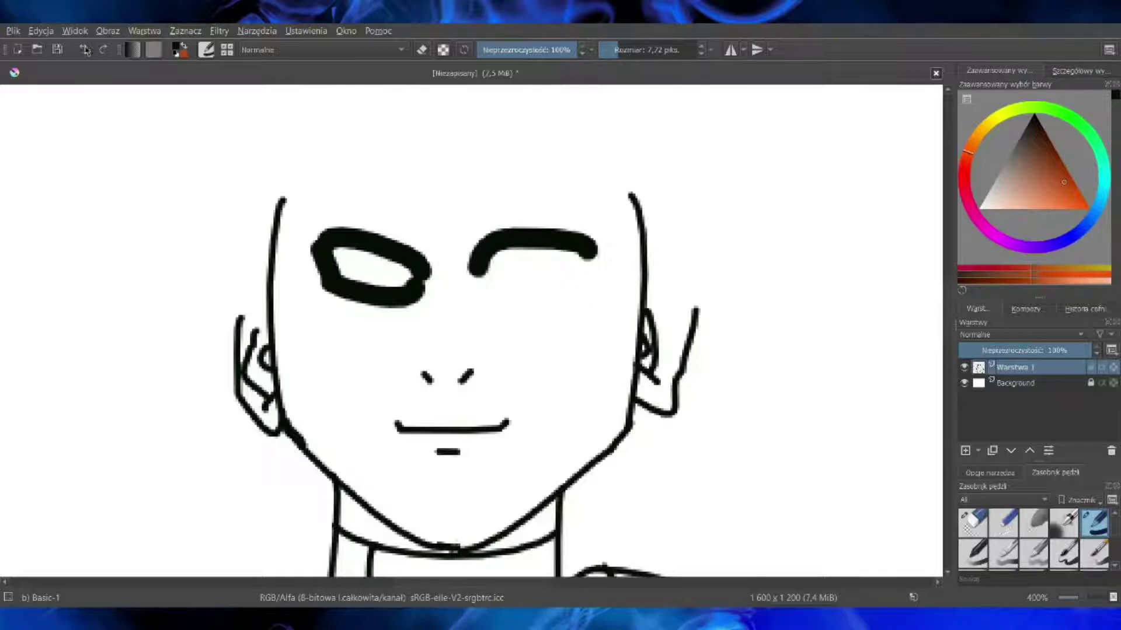
{"action": "left_click", "coordinate": [83, 50]}
{"action": "left_click", "coordinate": [83, 50]}
{"action": "left_click", "coordinate": [83, 49]}
Step: Draw thick, angular black outlines for both eyes, slanting down toward the nose
{"action": "mouse_move", "coordinate": [421, 290]}
{"action": "left_mouse_down"}
{"action": "mouse_move", "coordinate": [327, 295]}
{"action": "mouse_move", "coordinate": [311, 248]}
{"action": "left_mouse_up"}
{"action": "key", "text": "ctrl+z"}
{"action": "left_click_drag", "start_coordinate": [387, 256], "coordinate": [425, 287]}
{"action": "mouse_move", "coordinate": [509, 252]}
{"action": "left_mouse_down"}
{"action": "mouse_move", "coordinate": [464, 289]}
{"action": "mouse_move", "coordinate": [578, 298]}
{"action": "mouse_move", "coordinate": [584, 274]}
{"action": "mouse_move", "coordinate": [564, 247]}
{"action": "mouse_move", "coordinate": [509, 252]}
{"action": "left_mouse_up"}
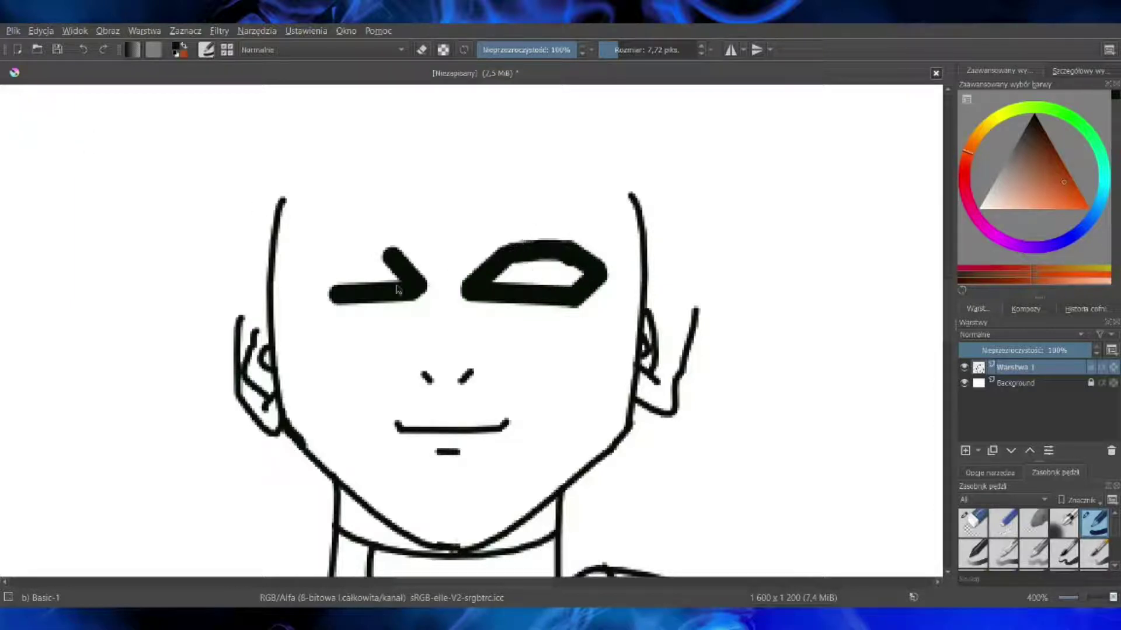
{"action": "left_click_drag", "start_coordinate": [307, 253], "coordinate": [328, 294]}
{"action": "left_click_drag", "start_coordinate": [382, 252], "coordinate": [317, 249]}
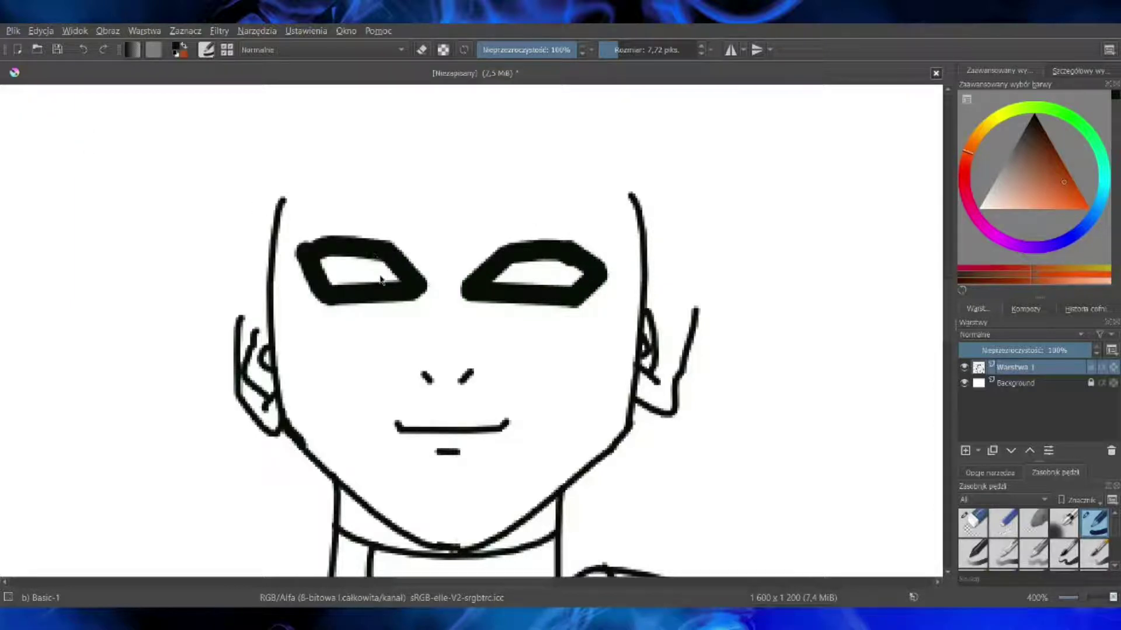
Step: Set the brush size to 1.48 px, try short brow marks above the inner eye corners and undo them
{"action": "left_click_drag", "start_coordinate": [616, 49], "coordinate": [609, 49]}
{"action": "left_click_drag", "start_coordinate": [411, 232], "coordinate": [471, 245]}
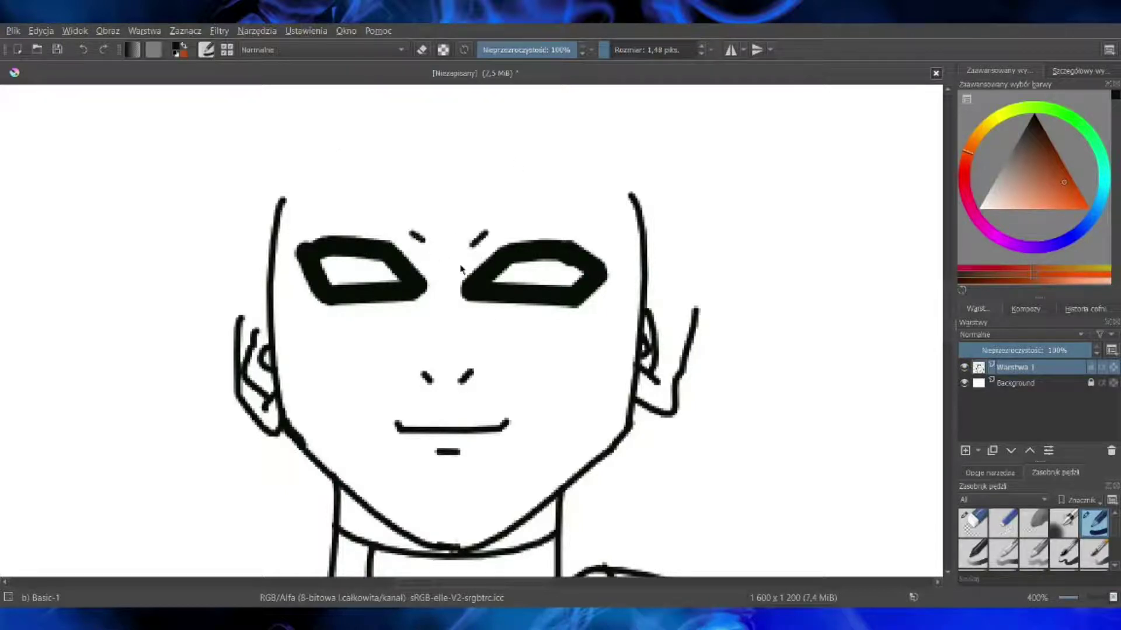
{"action": "left_click", "coordinate": [82, 51]}
{"action": "left_click", "coordinate": [83, 51]}
Step: Draw the spiky fringe above the right eye and the jagged hair locks beside the right ear
{"action": "scroll", "coordinate": [934, 331], "scroll_direction": "up", "scroll_amount": 1}
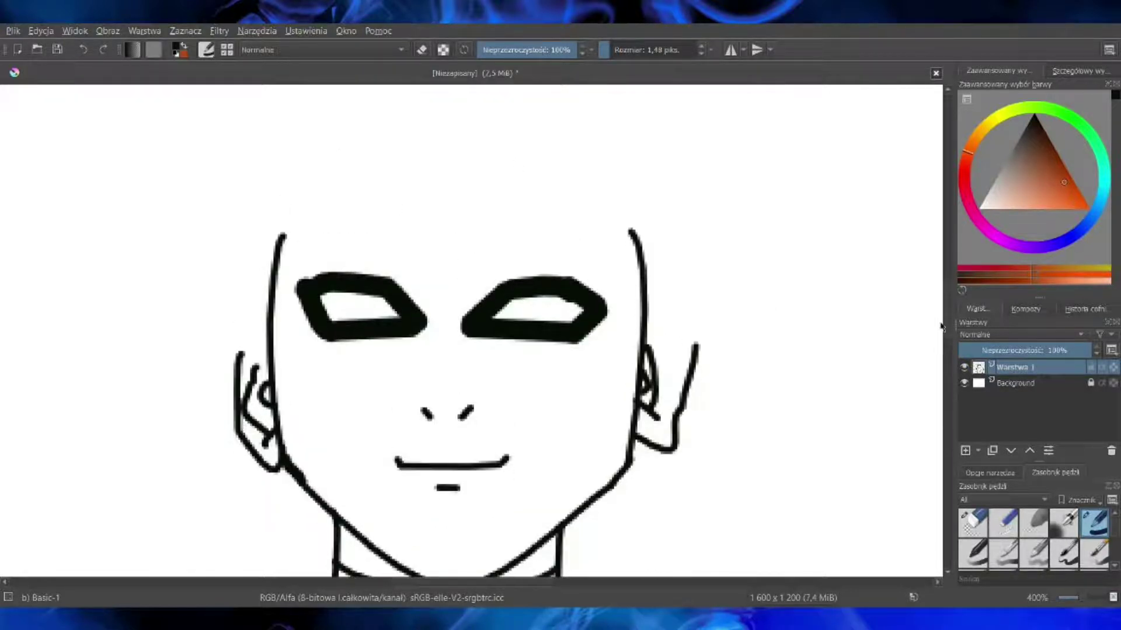
{"action": "scroll", "coordinate": [948, 328], "scroll_direction": "up", "scroll_amount": 3}
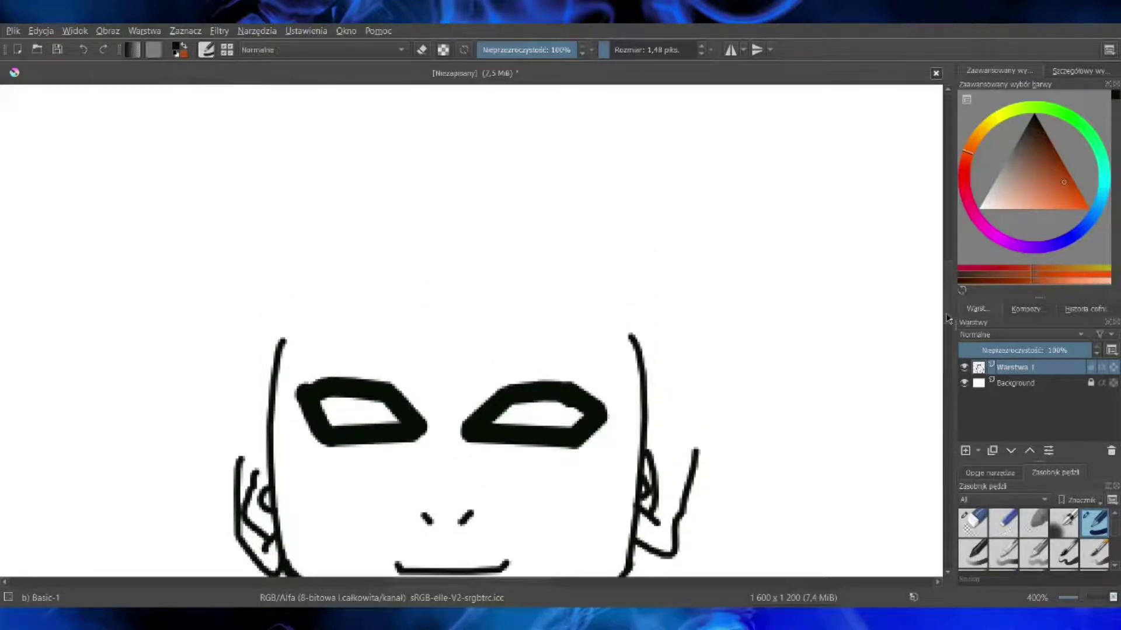
{"action": "key", "text": "1"}
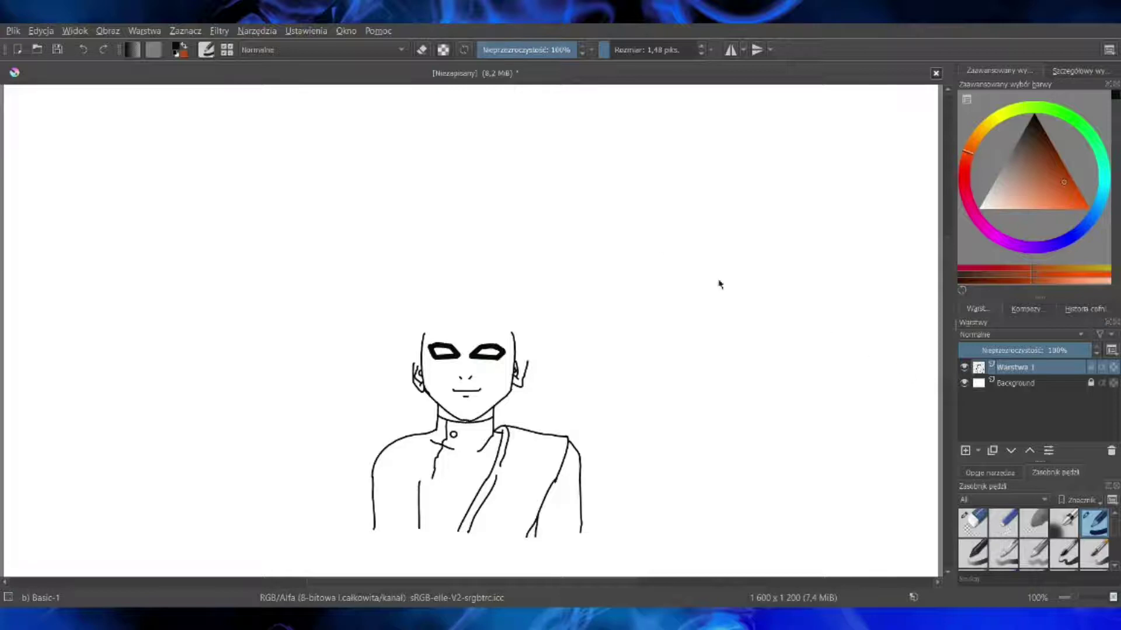
{"action": "scroll", "coordinate": [593, 316], "scroll_direction": "up", "scroll_amount": 5}
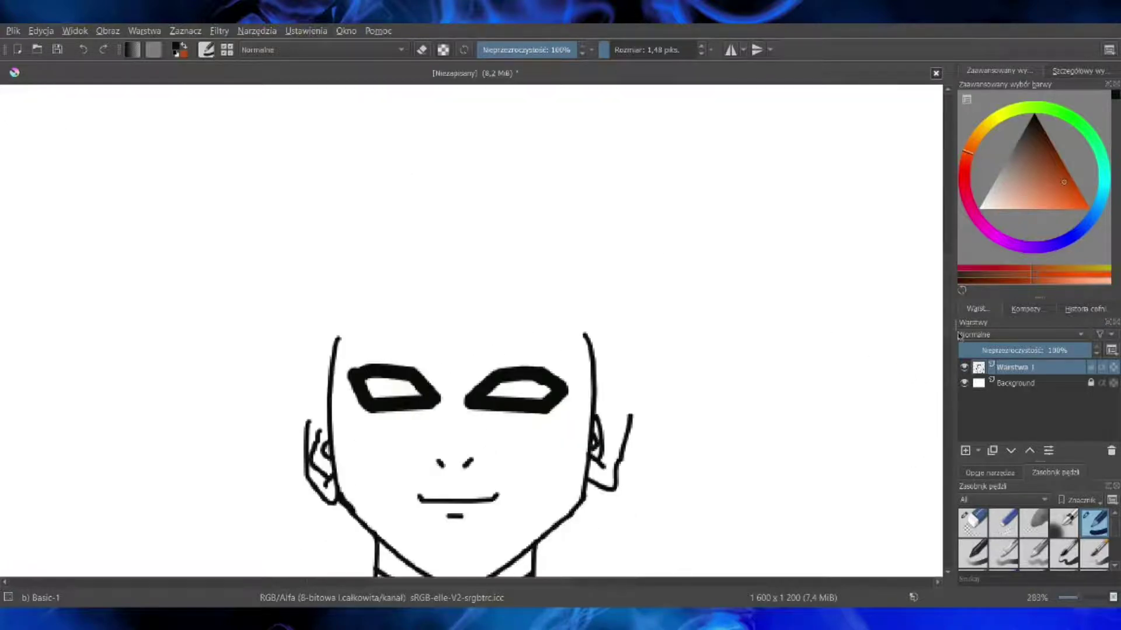
{"action": "mouse_move", "coordinate": [490, 300]}
{"action": "left_mouse_down"}
{"action": "mouse_move", "coordinate": [541, 220]}
{"action": "mouse_move", "coordinate": [572, 307]}
{"action": "mouse_move", "coordinate": [580, 246]}
{"action": "mouse_move", "coordinate": [593, 357]}
{"action": "mouse_move", "coordinate": [607, 325]}
{"action": "mouse_move", "coordinate": [640, 379]}
{"action": "mouse_move", "coordinate": [639, 309]}
{"action": "left_mouse_up"}
{"action": "mouse_move", "coordinate": [638, 310]}
{"action": "left_mouse_down"}
{"action": "mouse_move", "coordinate": [660, 333]}
{"action": "mouse_move", "coordinate": [643, 256]}
{"action": "left_mouse_up"}
{"action": "left_click_drag", "start_coordinate": [643, 255], "coordinate": [659, 333]}
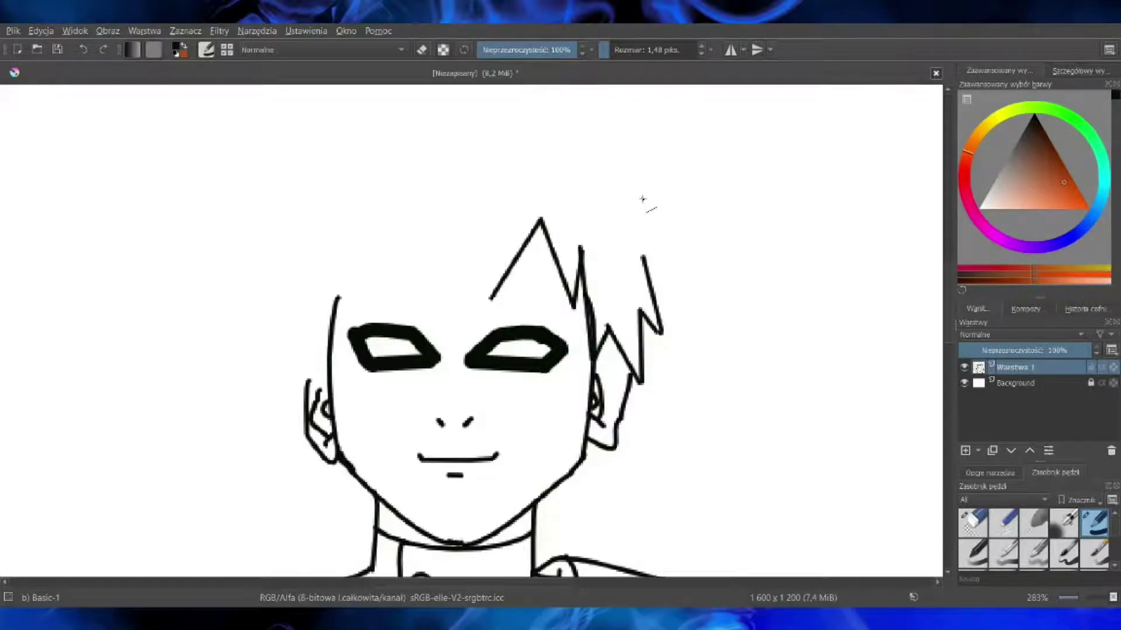
Step: Continue the jagged outer hair outline up the right side of the head toward the crown
{"action": "mouse_move", "coordinate": [643, 257]}
{"action": "left_mouse_down"}
{"action": "mouse_move", "coordinate": [681, 288]}
{"action": "mouse_move", "coordinate": [618, 192]}
{"action": "mouse_move", "coordinate": [670, 216]}
{"action": "left_mouse_up"}
{"action": "left_click_drag", "start_coordinate": [671, 216], "coordinate": [587, 151]}
{"action": "scroll", "coordinate": [588, 152], "scroll_direction": "up", "scroll_amount": 1}
{"action": "left_click_drag", "start_coordinate": [588, 197], "coordinate": [640, 199]}
{"action": "left_click_drag", "start_coordinate": [640, 198], "coordinate": [563, 175]}
Step: Continue the jagged fringe across the forehead and draw its long lock down to the outer corner of the left eye
{"action": "mouse_move", "coordinate": [490, 345]}
{"action": "left_mouse_down"}
{"action": "mouse_move", "coordinate": [484, 361]}
{"action": "mouse_move", "coordinate": [486, 283]}
{"action": "mouse_move", "coordinate": [414, 363]}
{"action": "mouse_move", "coordinate": [444, 269]}
{"action": "left_mouse_up"}
{"action": "mouse_move", "coordinate": [444, 269]}
{"action": "left_mouse_down"}
{"action": "mouse_move", "coordinate": [392, 348]}
{"action": "mouse_move", "coordinate": [416, 260]}
{"action": "mouse_move", "coordinate": [382, 356]}
{"action": "mouse_move", "coordinate": [346, 377]}
{"action": "left_mouse_up"}
{"action": "left_click_drag", "start_coordinate": [347, 376], "coordinate": [346, 260]}
{"action": "left_click_drag", "start_coordinate": [346, 260], "coordinate": [342, 331]}
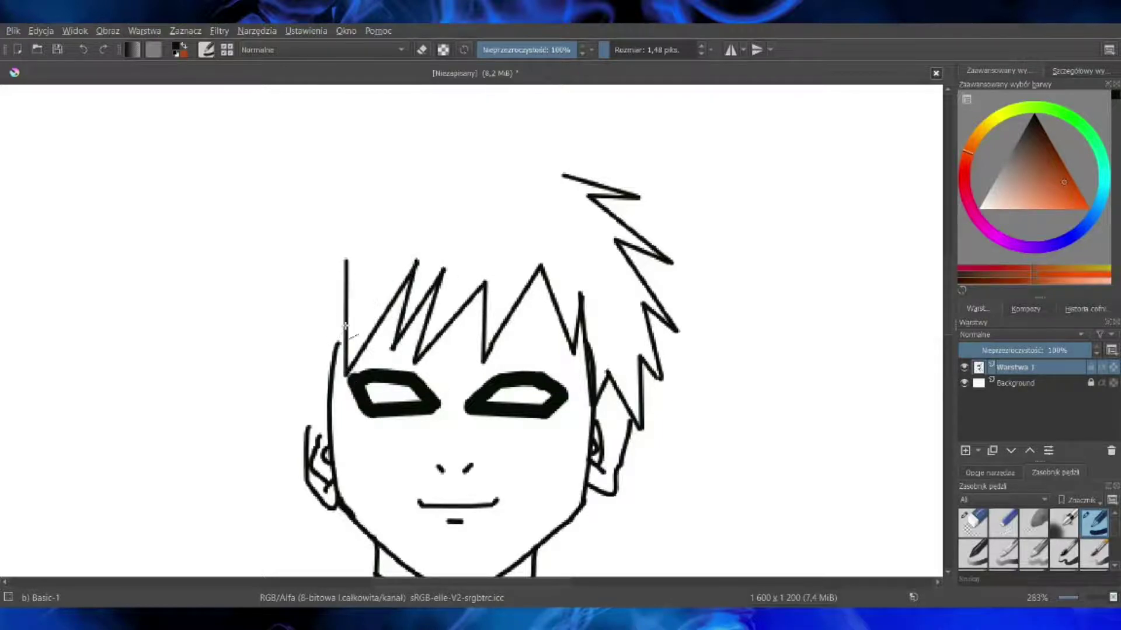
Step: Draw the spiky outer hair outline from the left ear up the side of the head toward the crown
{"action": "left_click", "coordinate": [308, 428]}
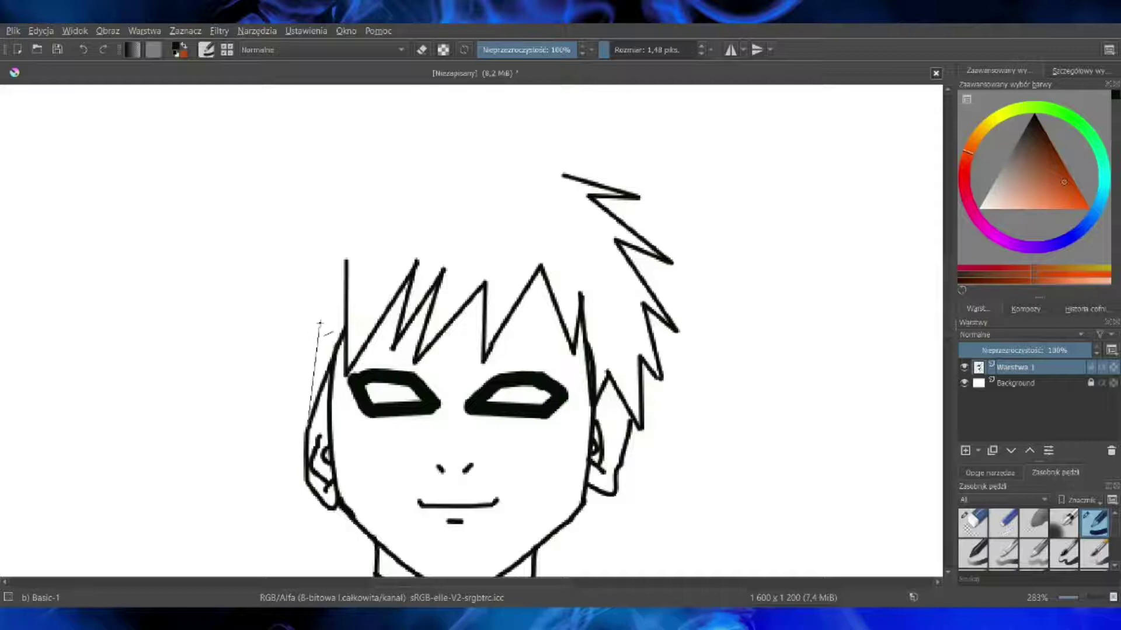
{"action": "left_click", "coordinate": [319, 312]}
{"action": "left_click", "coordinate": [295, 389]}
{"action": "left_click", "coordinate": [290, 292]}
{"action": "left_click", "coordinate": [255, 344]}
{"action": "left_click", "coordinate": [301, 222]}
{"action": "left_click", "coordinate": [238, 237]}
{"action": "left_click", "coordinate": [307, 199]}
{"action": "left_click", "coordinate": [253, 195]}
{"action": "left_click", "coordinate": [321, 183]}
{"action": "left_click", "coordinate": [262, 156]}
{"action": "double_click", "coordinate": [377, 170]}
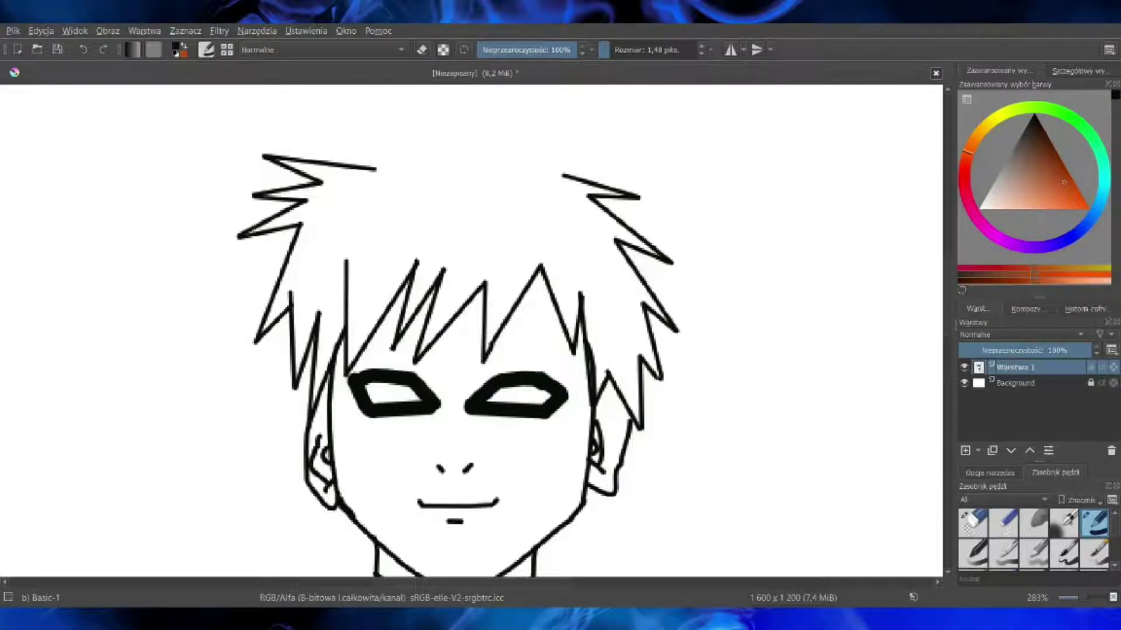
Step: Draw the hair spikes on both sides of the crown and join them with a short line across the top
{"action": "left_click", "coordinate": [376, 169]}
{"action": "left_click", "coordinate": [328, 130]}
{"action": "left_click", "coordinate": [403, 153]}
{"action": "left_click", "coordinate": [372, 111]}
{"action": "double_click", "coordinate": [440, 148]}
{"action": "left_click", "coordinate": [618, 146]}
{"action": "left_click", "coordinate": [537, 158]}
{"action": "left_click", "coordinate": [585, 119]}
{"action": "left_click", "coordinate": [516, 146]}
{"action": "left_click", "coordinate": [533, 105]}
{"action": "double_click", "coordinate": [484, 149]}
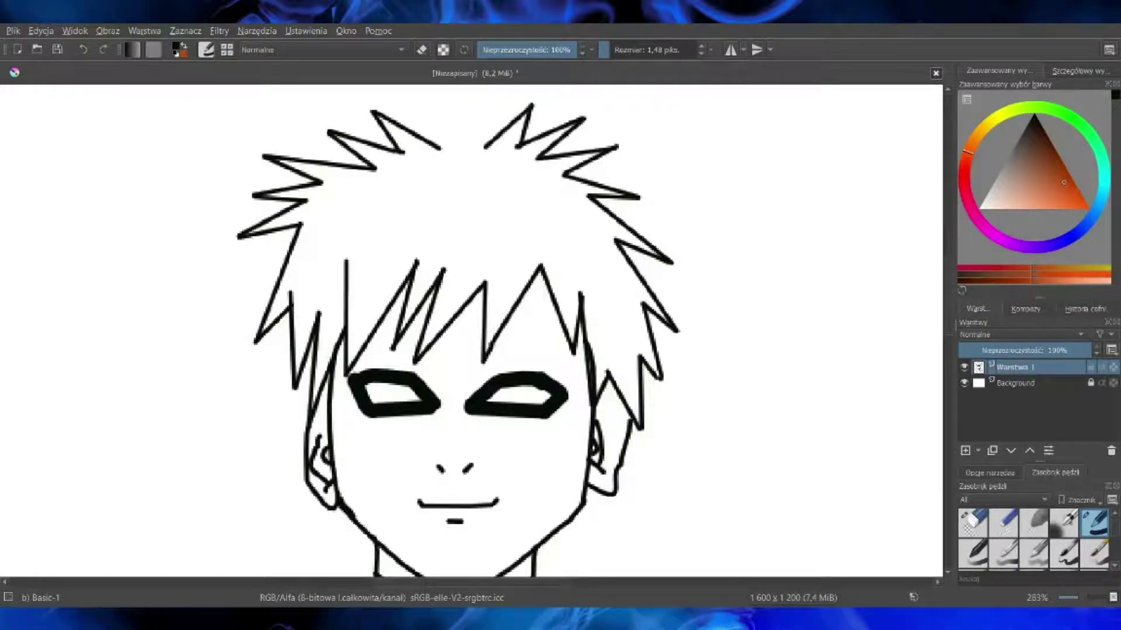
{"action": "left_click", "coordinate": [441, 148]}
{"action": "double_click", "coordinate": [485, 148]}
Step: Redraw the sides of the high collar wider than the neck and erase the old neck lines inside it
{"action": "scroll", "coordinate": [949, 286], "scroll_direction": "down", "scroll_amount": 2}
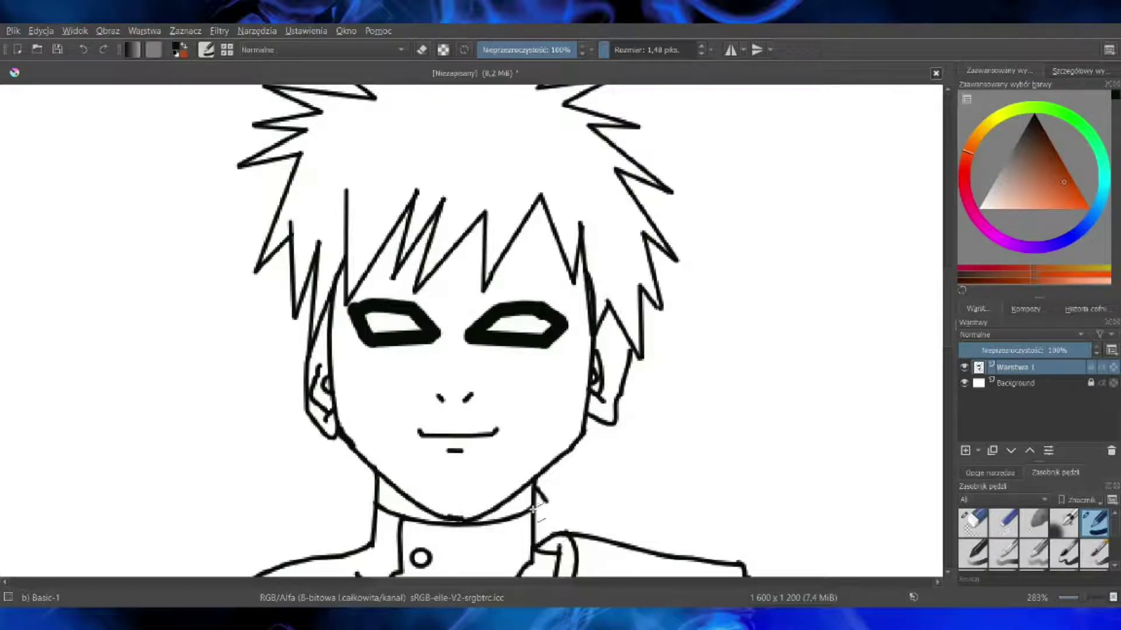
{"action": "mouse_move", "coordinate": [378, 491]}
{"action": "left_mouse_down"}
{"action": "mouse_move", "coordinate": [359, 497]}
{"action": "mouse_move", "coordinate": [365, 541]}
{"action": "left_mouse_up"}
{"action": "key", "text": "e"}
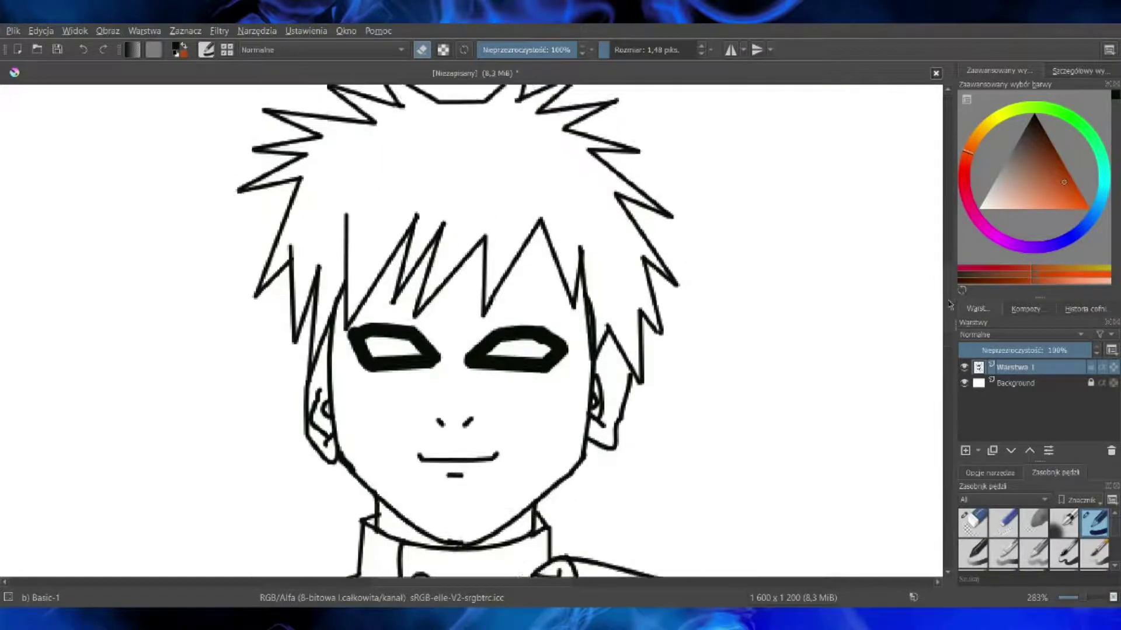
{"action": "left_click", "coordinate": [418, 51]}
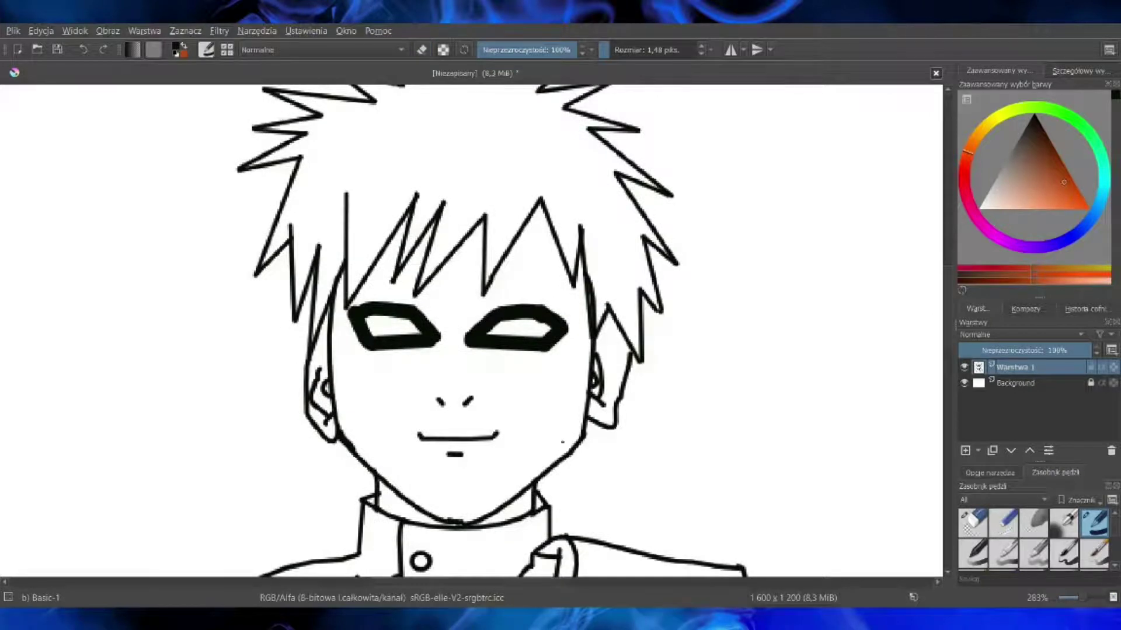
Step: Draw jagged hair locks hanging below both ears, down to the collar on each side
{"action": "mouse_move", "coordinate": [560, 476]}
{"action": "left_mouse_down"}
{"action": "mouse_move", "coordinate": [543, 503]}
{"action": "mouse_move", "coordinate": [564, 472]}
{"action": "mouse_move", "coordinate": [582, 512]}
{"action": "mouse_move", "coordinate": [599, 458]}
{"action": "mouse_move", "coordinate": [607, 493]}
{"action": "mouse_move", "coordinate": [626, 400]}
{"action": "left_mouse_up"}
{"action": "key", "text": "ctrl+z"}
{"action": "key", "text": "ctrl+z"}
{"action": "mouse_move", "coordinate": [607, 495]}
{"action": "left_mouse_down"}
{"action": "mouse_move", "coordinate": [625, 390]}
{"action": "mouse_move", "coordinate": [643, 421]}
{"action": "left_mouse_up"}
{"action": "left_click_drag", "start_coordinate": [643, 422], "coordinate": [634, 355]}
{"action": "mouse_move", "coordinate": [369, 497]}
{"action": "left_mouse_down"}
{"action": "mouse_move", "coordinate": [362, 468]}
{"action": "mouse_move", "coordinate": [350, 506]}
{"action": "mouse_move", "coordinate": [345, 467]}
{"action": "mouse_move", "coordinate": [322, 444]}
{"action": "mouse_move", "coordinate": [295, 465]}
{"action": "mouse_move", "coordinate": [307, 397]}
{"action": "left_mouse_up"}
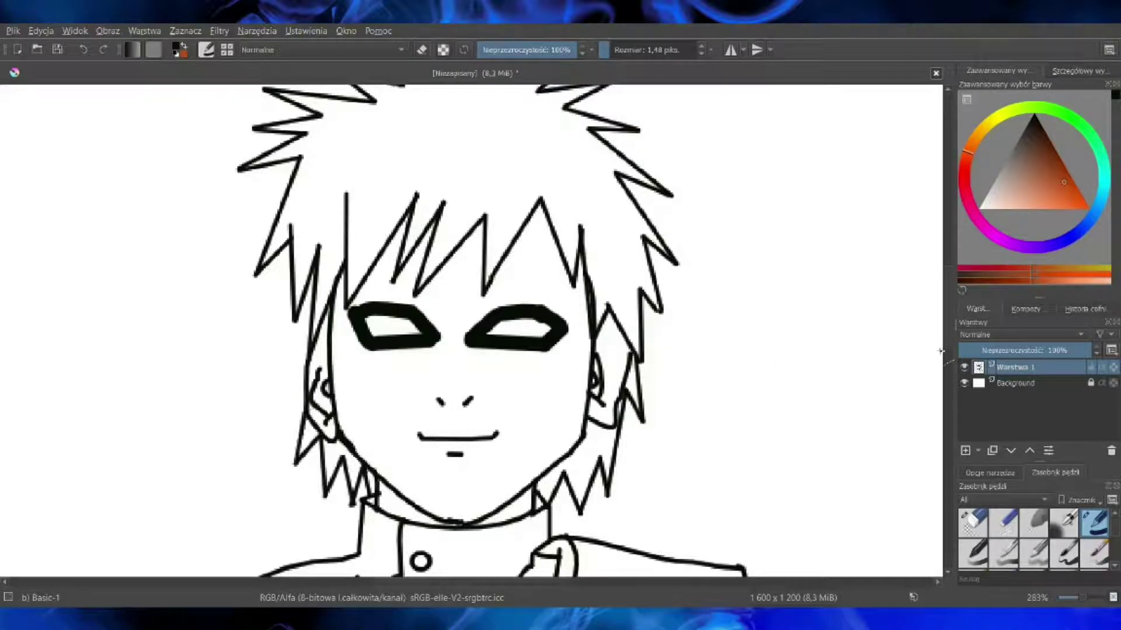
Step: Add small pointed hair locks overlapping the upper part of both ears
{"action": "scroll", "coordinate": [948, 318], "scroll_direction": "up", "scroll_amount": 2}
{"action": "scroll", "coordinate": [949, 318], "scroll_direction": "down", "scroll_amount": 1}
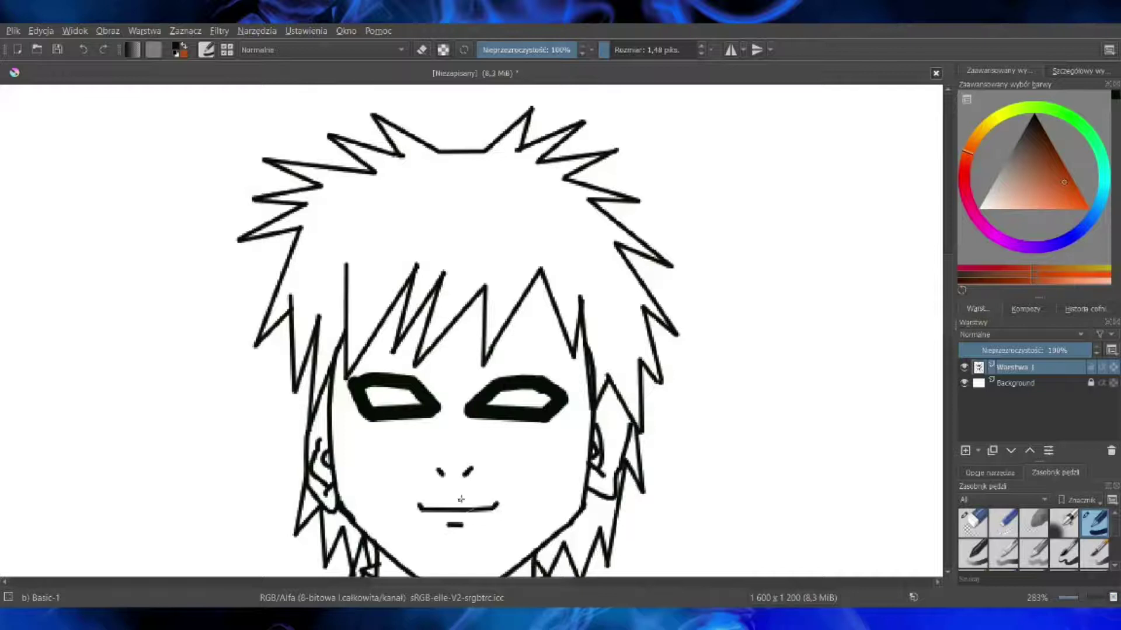
{"action": "left_click_drag", "start_coordinate": [606, 455], "coordinate": [633, 425]}
{"action": "left_click_drag", "start_coordinate": [315, 412], "coordinate": [320, 446]}
{"action": "left_click_drag", "start_coordinate": [320, 446], "coordinate": [333, 431]}
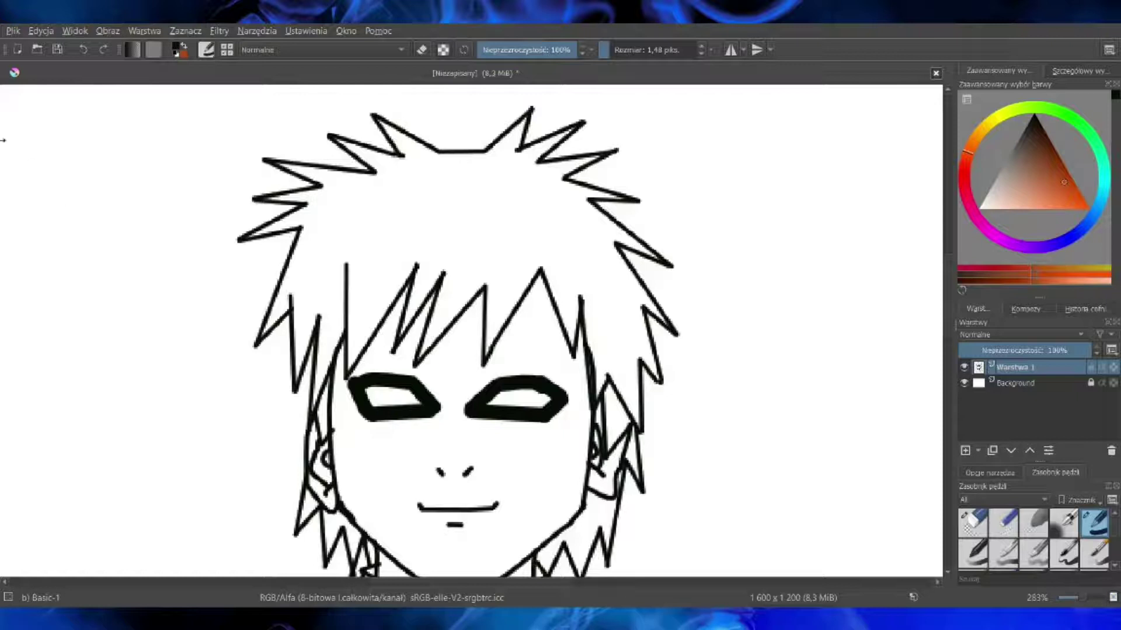
Step: Draw a round iris outline inside each eye
{"action": "left_click_drag", "start_coordinate": [379, 407], "coordinate": [378, 409]}
{"action": "left_click", "coordinate": [83, 50]}
{"action": "left_click_drag", "start_coordinate": [525, 395], "coordinate": [523, 396]}
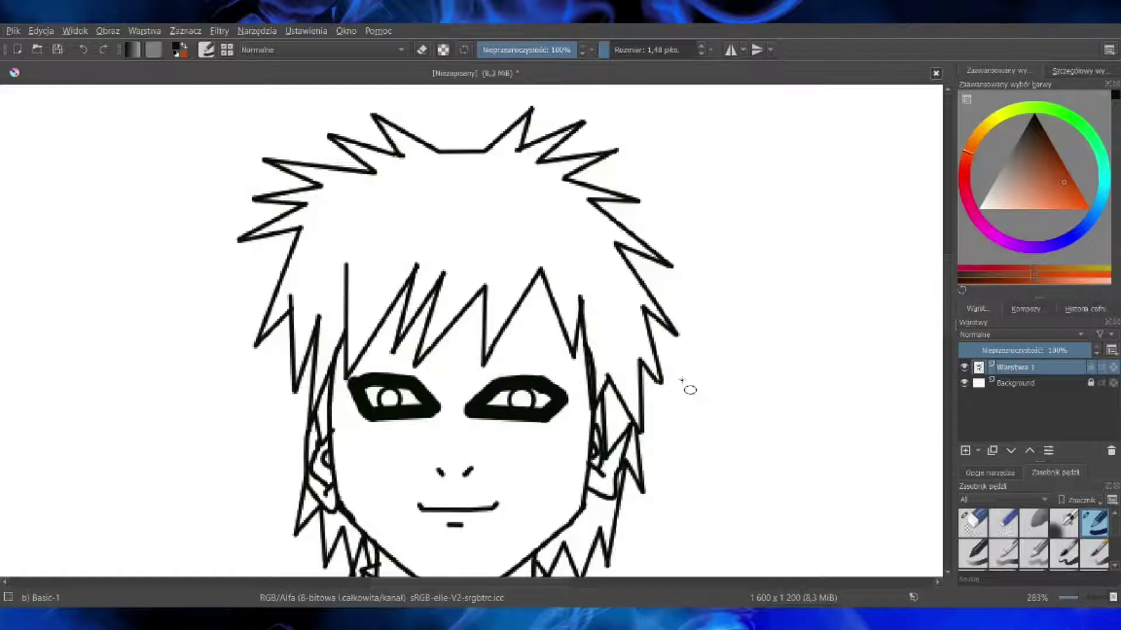
{"action": "mouse_move", "coordinate": [946, 266]}
{"action": "left_mouse_down"}
{"action": "mouse_move", "coordinate": [935, 367]}
{"action": "mouse_move", "coordinate": [963, 293]}
{"action": "left_mouse_up"}
{"action": "scroll", "coordinate": [816, 394], "scroll_direction": "down", "scroll_amount": 1}
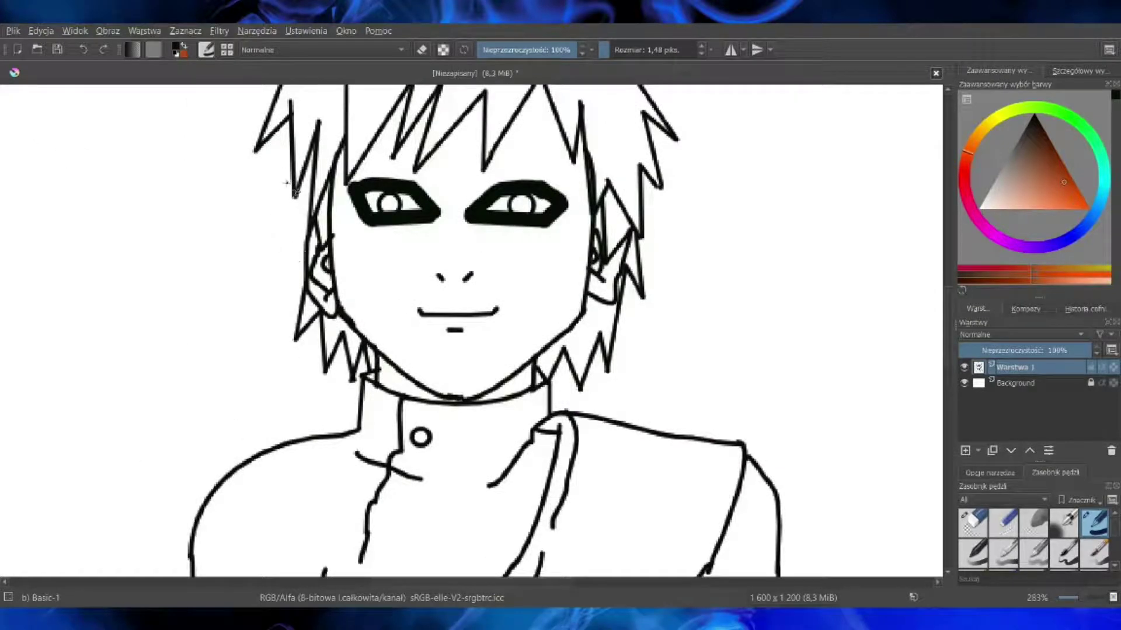
{"action": "mouse_move", "coordinate": [140, 292]}
{"action": "left_mouse_down"}
{"action": "mouse_move", "coordinate": [188, 281]}
{"action": "mouse_move", "coordinate": [190, 269]}
{"action": "left_mouse_up"}
{"action": "left_click", "coordinate": [237, 245]}
{"action": "left_click", "coordinate": [84, 51]}
{"action": "mouse_move", "coordinate": [303, 241]}
{"action": "left_mouse_down"}
{"action": "mouse_move", "coordinate": [148, 362]}
{"action": "mouse_move", "coordinate": [208, 497]}
{"action": "left_mouse_up"}
{"action": "key", "text": "ctrl+z"}
{"action": "mouse_move", "coordinate": [292, 174]}
{"action": "left_mouse_down"}
{"action": "mouse_move", "coordinate": [213, 215]}
{"action": "mouse_move", "coordinate": [216, 484]}
{"action": "left_mouse_up"}
{"action": "mouse_move", "coordinate": [650, 146]}
{"action": "left_mouse_down"}
{"action": "mouse_move", "coordinate": [694, 157]}
{"action": "mouse_move", "coordinate": [771, 324]}
{"action": "mouse_move", "coordinate": [765, 446]}
{"action": "left_mouse_up"}
{"action": "left_click", "coordinate": [83, 51]}
{"action": "mouse_move", "coordinate": [650, 135]}
{"action": "left_mouse_down"}
{"action": "mouse_move", "coordinate": [777, 249]}
{"action": "mouse_move", "coordinate": [770, 384]}
{"action": "mouse_move", "coordinate": [746, 444]}
{"action": "left_mouse_up"}
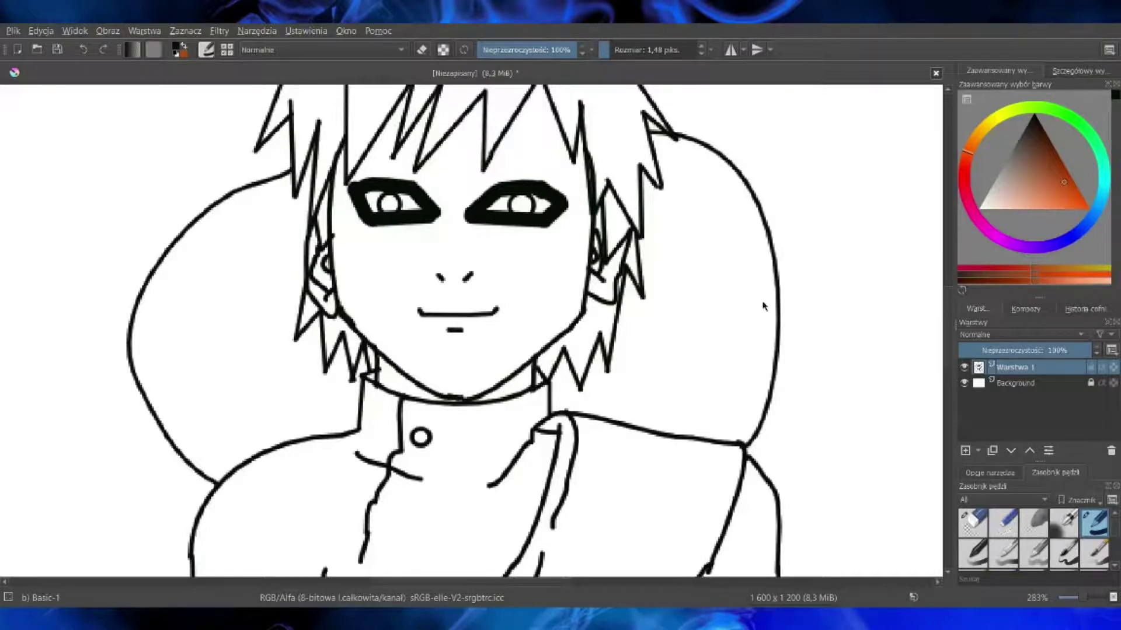
{"action": "left_click_drag", "start_coordinate": [949, 348], "coordinate": [950, 332]}
{"action": "double_click", "coordinate": [82, 51]}
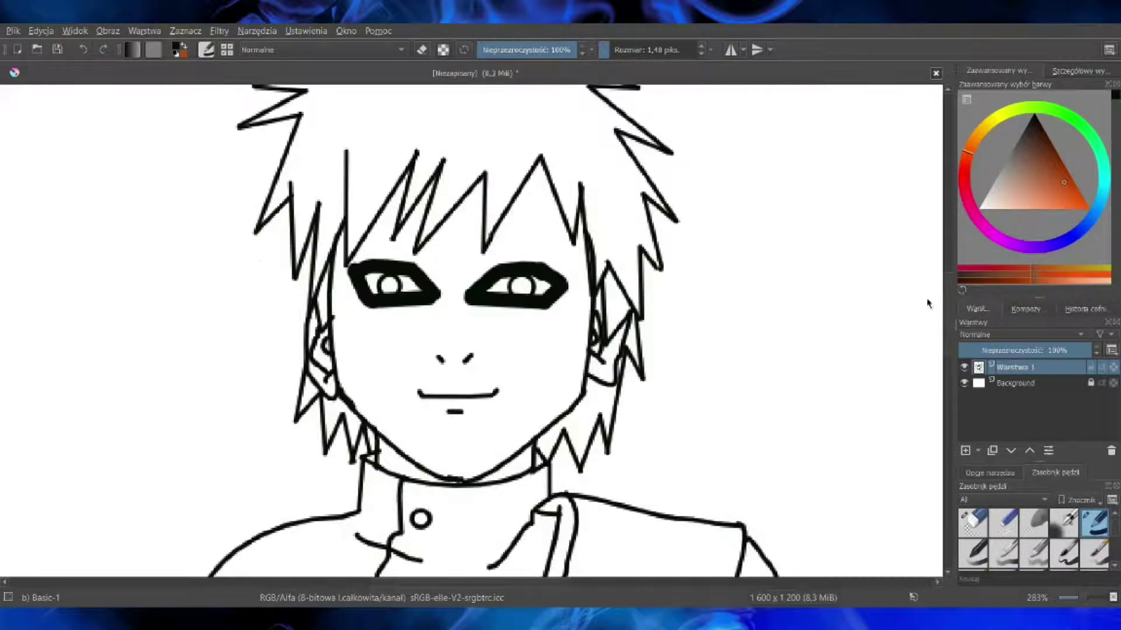
{"action": "scroll", "coordinate": [928, 303], "scroll_direction": "down", "scroll_amount": 1}
{"action": "mouse_move", "coordinate": [261, 156]}
{"action": "left_mouse_down"}
{"action": "mouse_move", "coordinate": [167, 467]}
{"action": "mouse_move", "coordinate": [217, 503]}
{"action": "left_mouse_up"}
{"action": "mouse_move", "coordinate": [649, 117]}
{"action": "left_mouse_down"}
{"action": "mouse_move", "coordinate": [829, 279]}
{"action": "mouse_move", "coordinate": [753, 487]}
{"action": "left_mouse_up"}
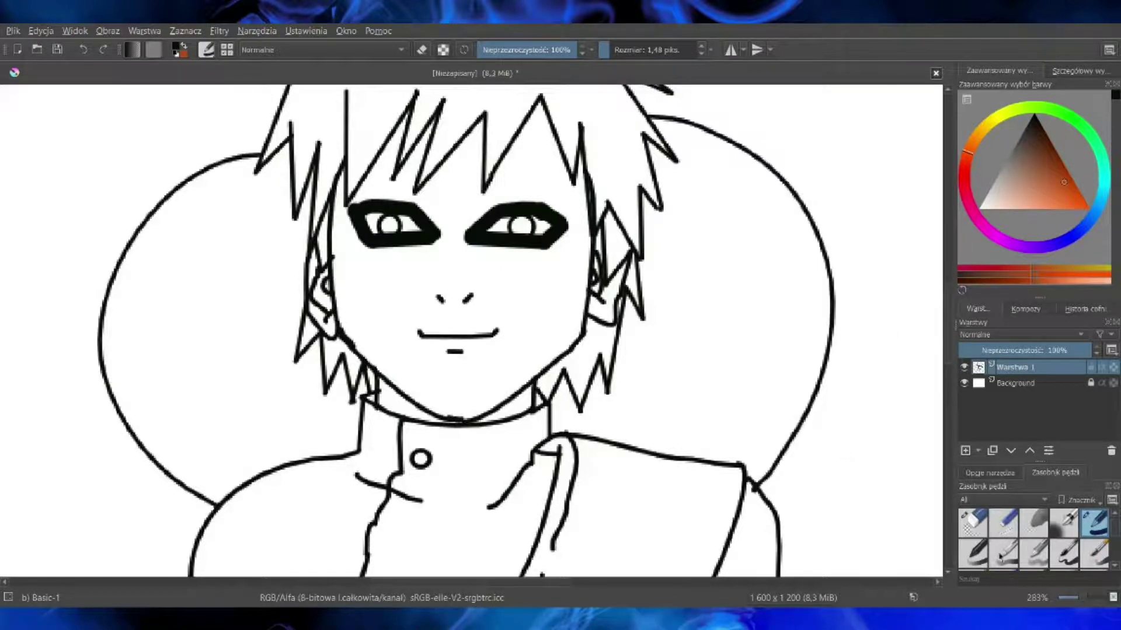
{"action": "left_click_drag", "start_coordinate": [1081, 598], "coordinate": [1076, 603]}
{"action": "key", "text": "ctrl+z"}
{"action": "key", "text": "ctrl+z"}
{"action": "mouse_move", "coordinate": [344, 207]}
{"action": "left_mouse_down"}
{"action": "mouse_move", "coordinate": [250, 278]}
{"action": "mouse_move", "coordinate": [297, 450]}
{"action": "left_mouse_up"}
{"action": "key", "text": "ctrl+z"}
{"action": "mouse_move", "coordinate": [331, 186]}
{"action": "left_mouse_down"}
{"action": "mouse_move", "coordinate": [207, 256]}
{"action": "mouse_move", "coordinate": [211, 412]}
{"action": "mouse_move", "coordinate": [283, 465]}
{"action": "left_mouse_up"}
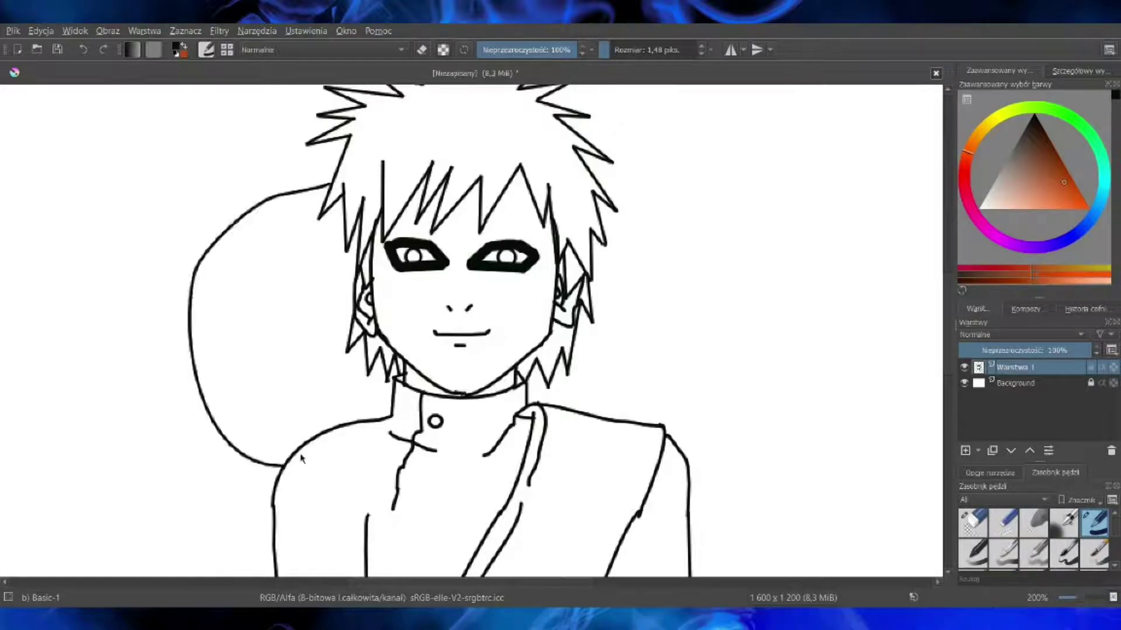
{"action": "key", "text": "ctrl+z"}
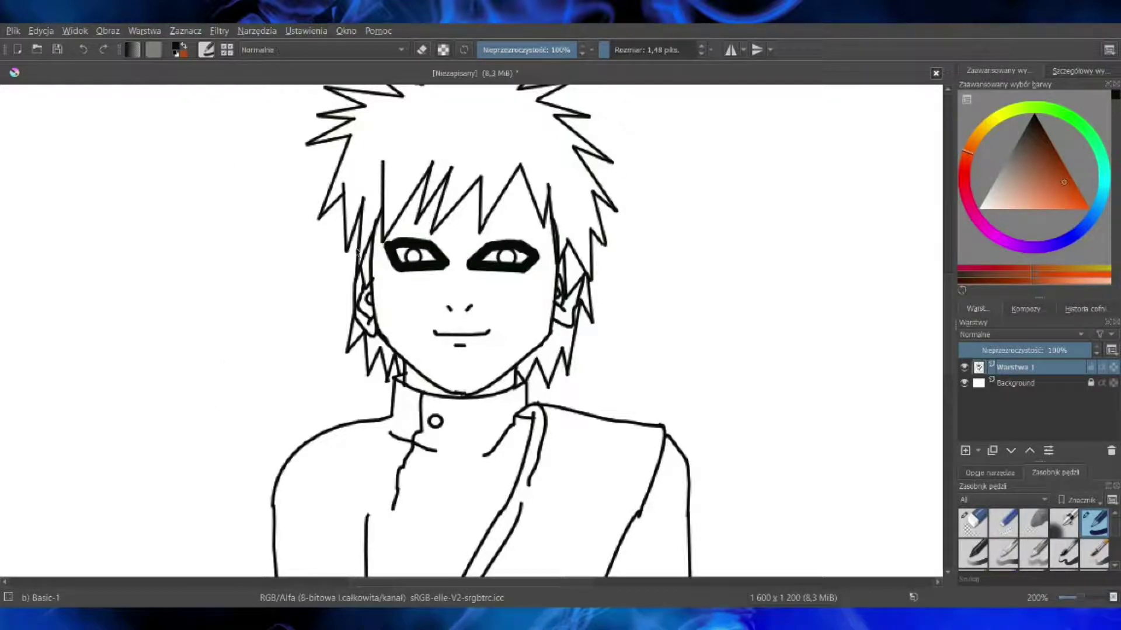
{"action": "mouse_move", "coordinate": [356, 256]}
{"action": "left_mouse_down"}
{"action": "mouse_move", "coordinate": [337, 260]}
{"action": "mouse_move", "coordinate": [279, 473]}
{"action": "left_mouse_up"}
{"action": "key", "text": "ctrl+z"}
{"action": "mouse_move", "coordinate": [345, 231]}
{"action": "left_mouse_down"}
{"action": "mouse_move", "coordinate": [259, 270]}
{"action": "mouse_move", "coordinate": [292, 455]}
{"action": "left_mouse_up"}
{"action": "mouse_move", "coordinate": [599, 215]}
{"action": "left_mouse_down"}
{"action": "mouse_move", "coordinate": [704, 271]}
{"action": "mouse_move", "coordinate": [716, 378]}
{"action": "mouse_move", "coordinate": [680, 444]}
{"action": "left_mouse_up"}
{"action": "key", "text": "ctrl+z"}
{"action": "key", "text": "ctrl+z"}
{"action": "mouse_move", "coordinate": [343, 228]}
{"action": "left_mouse_down"}
{"action": "mouse_move", "coordinate": [266, 374]}
{"action": "mouse_move", "coordinate": [291, 441]}
{"action": "left_mouse_up"}
{"action": "key", "text": "ctrl+z"}
{"action": "left_click_drag", "start_coordinate": [356, 265], "coordinate": [302, 446]}
{"action": "left_click_drag", "start_coordinate": [597, 249], "coordinate": [679, 442]}
{"action": "key", "text": "ctrl+z"}
{"action": "mouse_move", "coordinate": [592, 242]}
{"action": "left_mouse_down"}
{"action": "mouse_move", "coordinate": [690, 387]}
{"action": "mouse_move", "coordinate": [679, 442]}
{"action": "left_mouse_up"}
{"action": "left_click", "coordinate": [83, 50]}
{"action": "mouse_move", "coordinate": [592, 243]}
{"action": "left_mouse_down"}
{"action": "mouse_move", "coordinate": [636, 256]}
{"action": "mouse_move", "coordinate": [714, 334]}
{"action": "mouse_move", "coordinate": [715, 357]}
{"action": "left_mouse_up"}
{"action": "left_click", "coordinate": [84, 49]}
{"action": "mouse_move", "coordinate": [592, 242]}
{"action": "left_mouse_down"}
{"action": "mouse_move", "coordinate": [667, 274]}
{"action": "mouse_move", "coordinate": [684, 451]}
{"action": "left_mouse_up"}
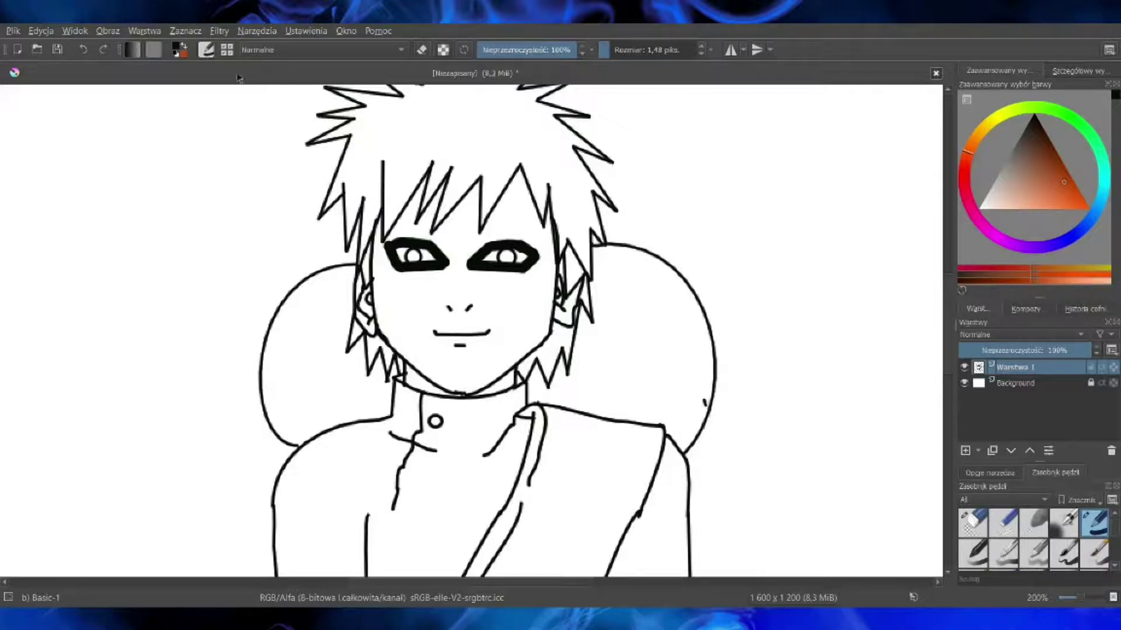
{"action": "left_click", "coordinate": [83, 50]}
{"action": "left_click", "coordinate": [83, 50]}
{"action": "left_click", "coordinate": [83, 50]}
Step: Draw the large gourd's curved outlines from the hair to both shoulders and its smaller rounded top beside the right hair spikes
{"action": "mouse_move", "coordinate": [354, 246]}
{"action": "left_mouse_down"}
{"action": "mouse_move", "coordinate": [270, 282]}
{"action": "mouse_move", "coordinate": [289, 464]}
{"action": "left_mouse_up"}
{"action": "left_click", "coordinate": [83, 50]}
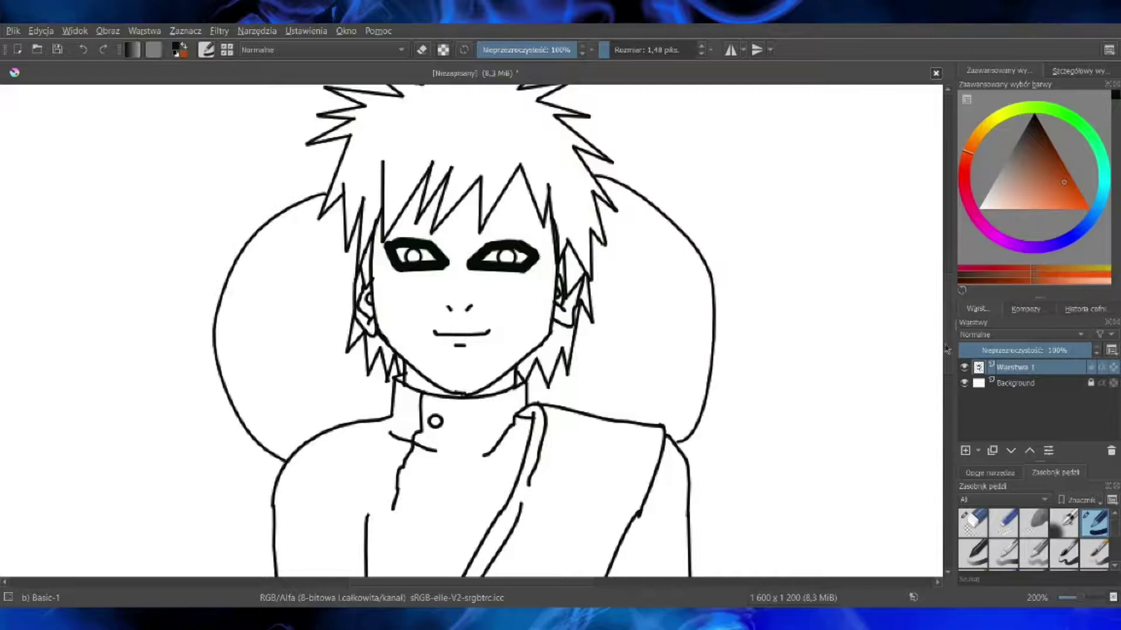
{"action": "scroll", "coordinate": [908, 324], "scroll_direction": "up", "scroll_amount": 3}
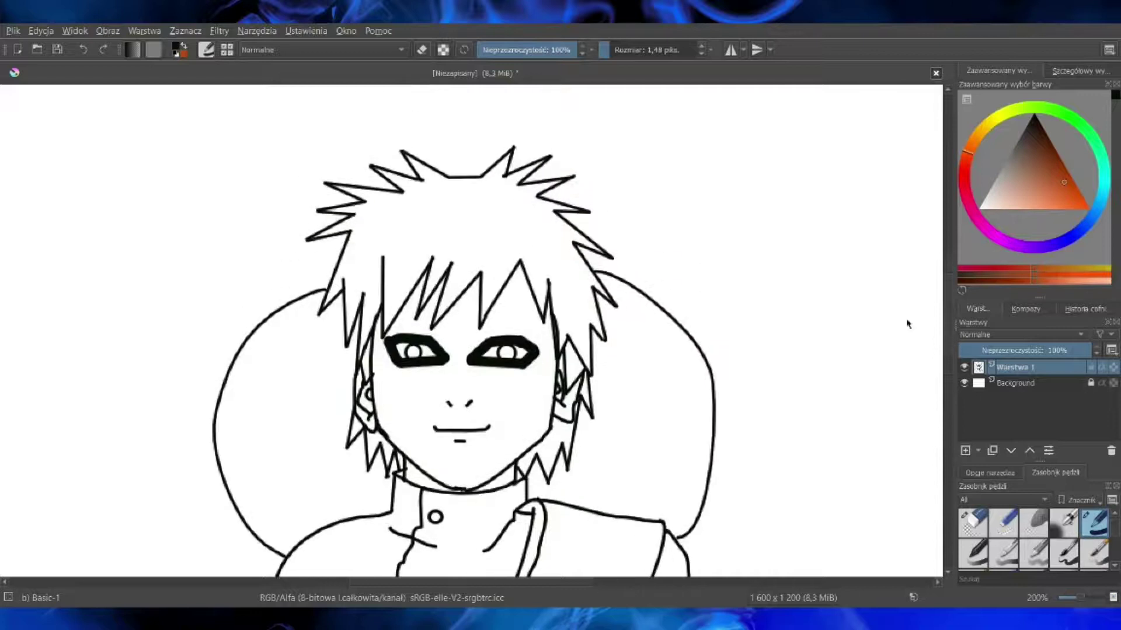
{"action": "mouse_move", "coordinate": [588, 237]}
{"action": "left_mouse_down"}
{"action": "mouse_move", "coordinate": [634, 253]}
{"action": "mouse_move", "coordinate": [671, 312]}
{"action": "left_mouse_up"}
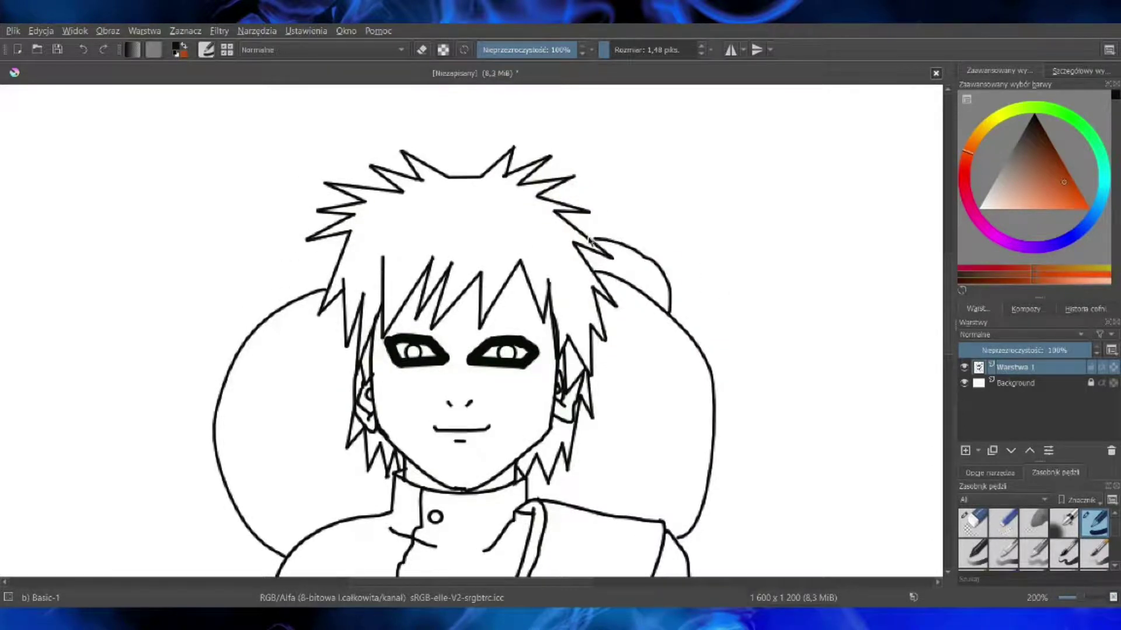
Step: Draw a thick black angular bracket with a solid block inside it on the gourd's right side, enlarging the brush to 4.72 px
{"action": "scroll", "coordinate": [937, 295], "scroll_direction": "down", "scroll_amount": 2}
{"action": "left_click_drag", "start_coordinate": [633, 51], "coordinate": [620, 51]}
{"action": "mouse_move", "coordinate": [654, 276]}
{"action": "left_mouse_down"}
{"action": "mouse_move", "coordinate": [640, 268]}
{"action": "mouse_move", "coordinate": [621, 405]}
{"action": "mouse_move", "coordinate": [634, 365]}
{"action": "mouse_move", "coordinate": [709, 376]}
{"action": "left_mouse_up"}
{"action": "left_click", "coordinate": [624, 50]}
{"action": "mouse_move", "coordinate": [702, 310]}
{"action": "left_mouse_down"}
{"action": "mouse_move", "coordinate": [660, 318]}
{"action": "mouse_move", "coordinate": [668, 305]}
{"action": "mouse_move", "coordinate": [704, 332]}
{"action": "mouse_move", "coordinate": [664, 325]}
{"action": "mouse_move", "coordinate": [709, 339]}
{"action": "left_mouse_up"}
{"action": "left_click", "coordinate": [83, 49]}
{"action": "left_click", "coordinate": [615, 50]}
{"action": "key", "text": "bracketright"}
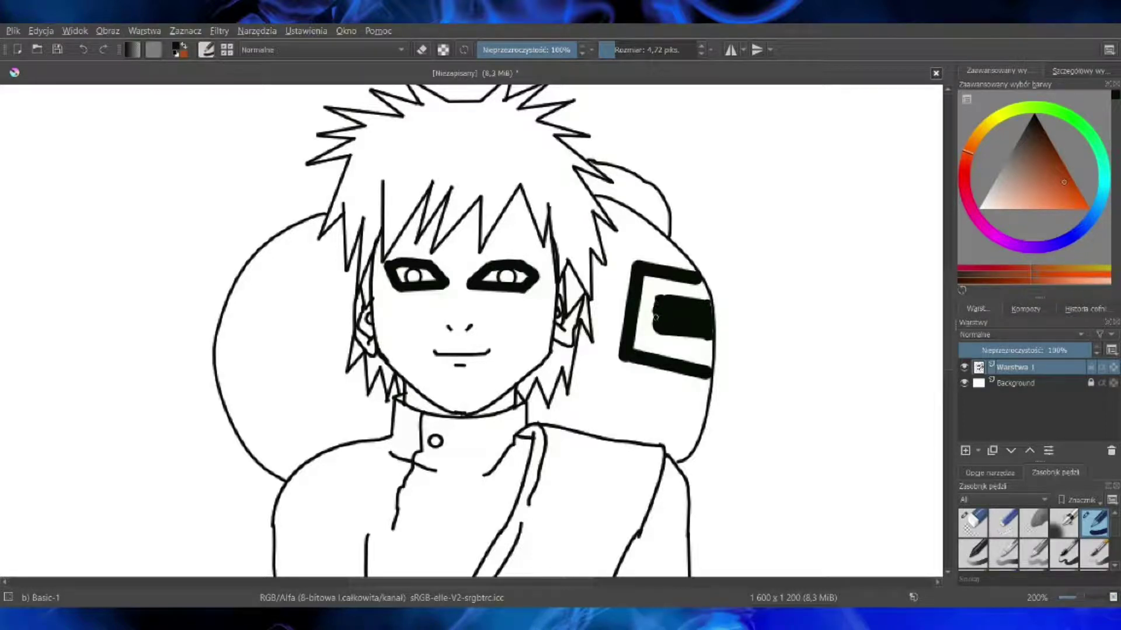
Step: Set the brush size to 1.72 px and draw thin crack lines on both sides of the gourd
{"action": "left_click", "coordinate": [608, 46]}
{"action": "left_click_drag", "start_coordinate": [614, 305], "coordinate": [657, 310]}
{"action": "mouse_move", "coordinate": [588, 254]}
{"action": "left_mouse_down"}
{"action": "mouse_move", "coordinate": [606, 279]}
{"action": "mouse_move", "coordinate": [619, 378]}
{"action": "left_mouse_up"}
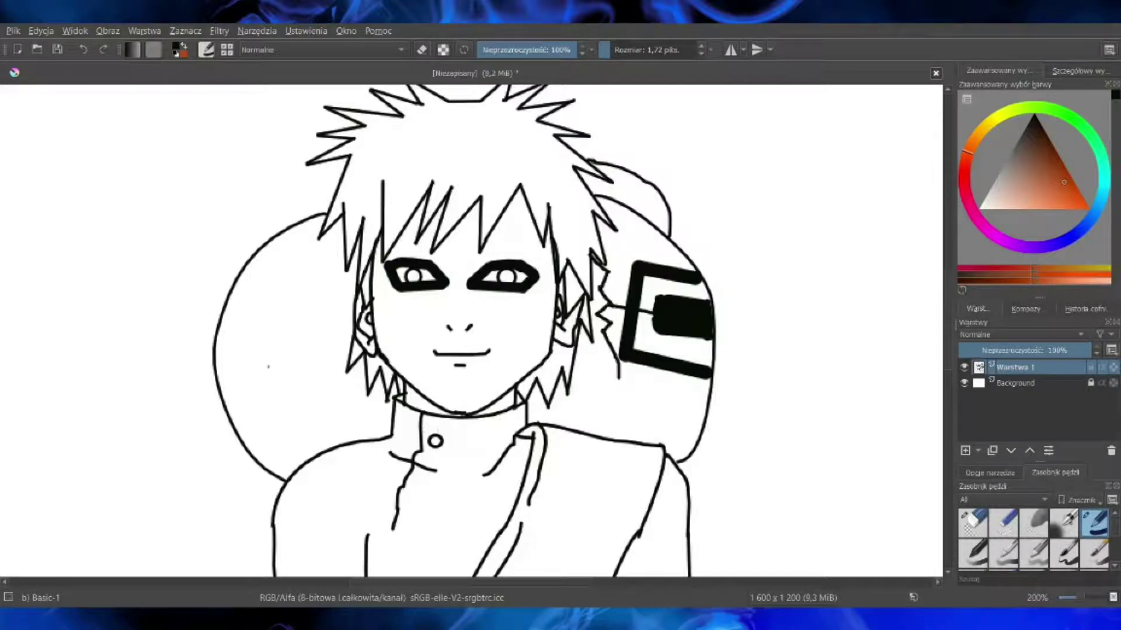
{"action": "mouse_move", "coordinate": [214, 366]}
{"action": "left_mouse_down"}
{"action": "mouse_move", "coordinate": [308, 338]}
{"action": "mouse_move", "coordinate": [345, 352]}
{"action": "left_mouse_up"}
{"action": "left_click_drag", "start_coordinate": [323, 325], "coordinate": [302, 339]}
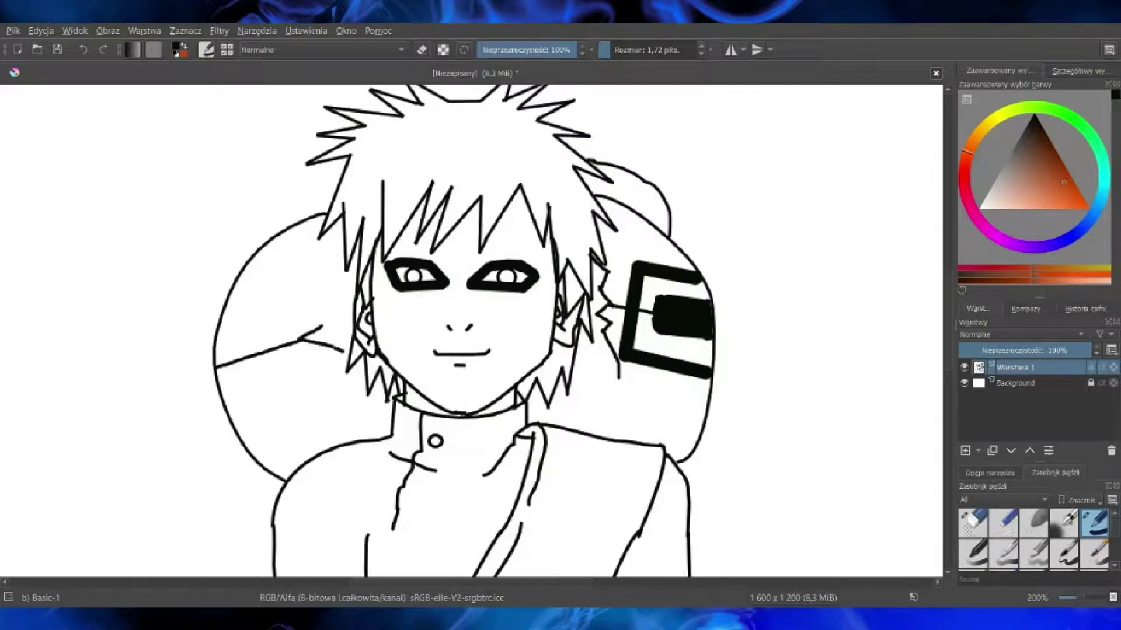
Step: Choose red and draw a small kanji symbol on the forehead above the right eye
{"action": "left_click", "coordinate": [966, 171]}
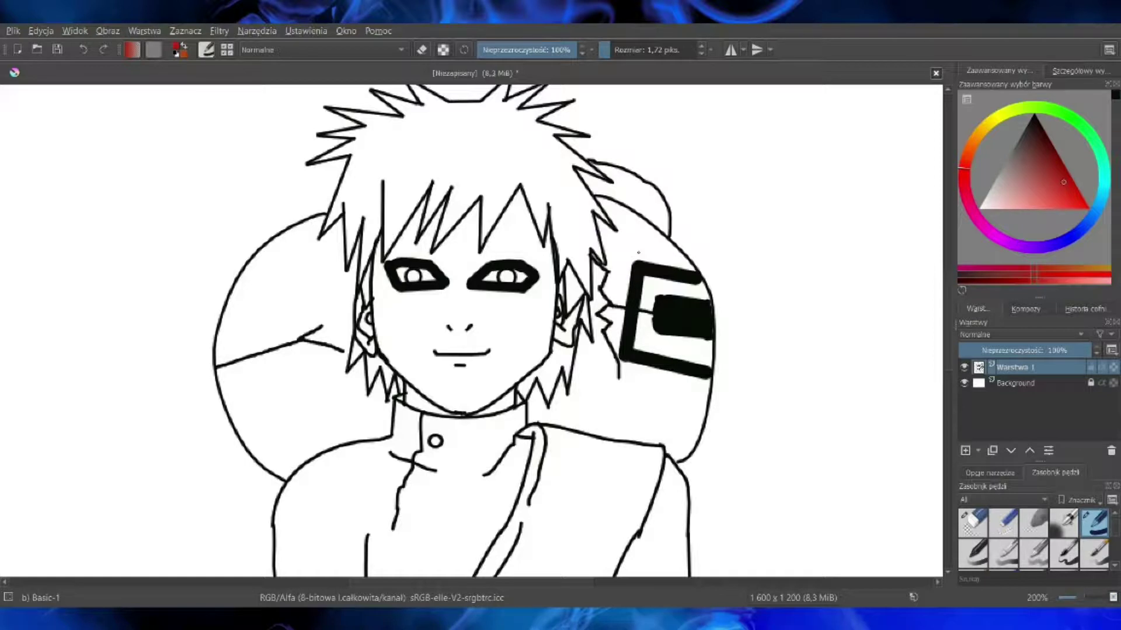
{"action": "left_click", "coordinate": [1081, 599]}
{"action": "left_click_drag", "start_coordinate": [948, 328], "coordinate": [949, 315]}
{"action": "mouse_move", "coordinate": [587, 258]}
{"action": "left_mouse_down"}
{"action": "mouse_move", "coordinate": [555, 238]}
{"action": "mouse_move", "coordinate": [550, 261]}
{"action": "mouse_move", "coordinate": [574, 237]}
{"action": "mouse_move", "coordinate": [538, 239]}
{"action": "mouse_move", "coordinate": [545, 217]}
{"action": "mouse_move", "coordinate": [582, 223]}
{"action": "mouse_move", "coordinate": [594, 203]}
{"action": "mouse_move", "coordinate": [547, 196]}
{"action": "mouse_move", "coordinate": [542, 208]}
{"action": "mouse_move", "coordinate": [578, 179]}
{"action": "mouse_move", "coordinate": [577, 191]}
{"action": "left_mouse_up"}
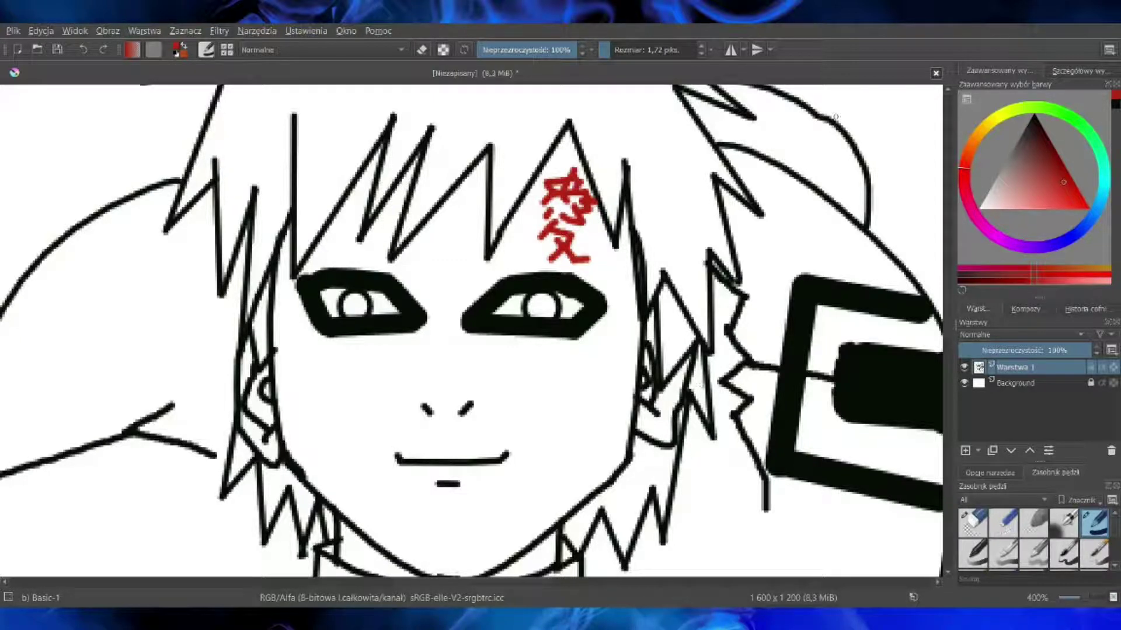
{"action": "left_click", "coordinate": [421, 326], "text": "ctrl"}
{"action": "key", "text": "x"}
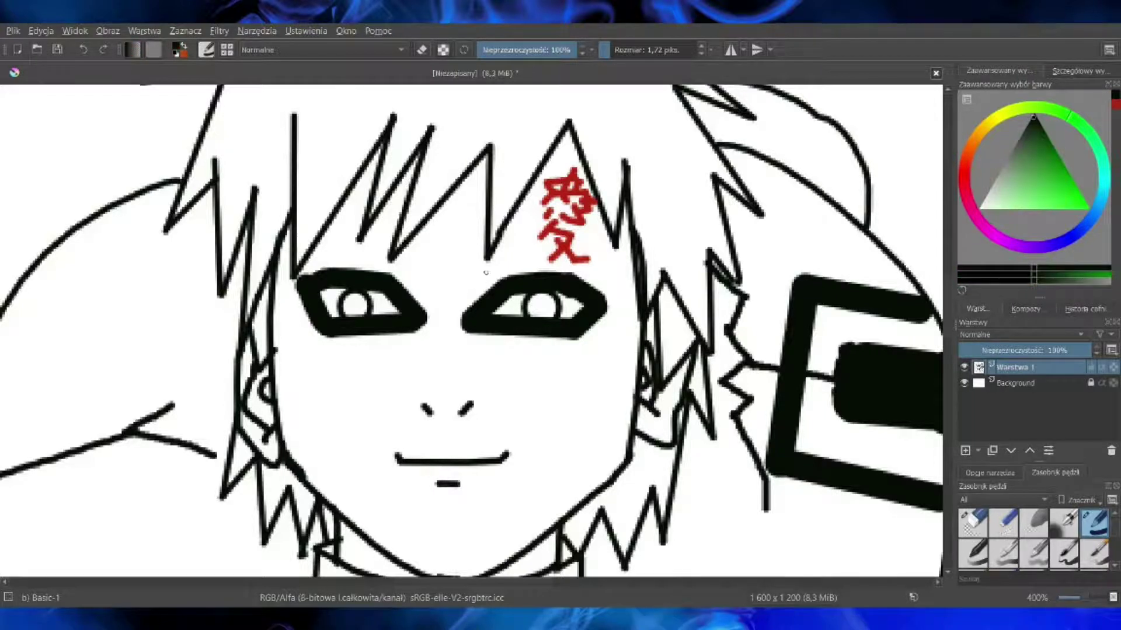
{"action": "key", "text": "minus"}
{"action": "key", "text": "minus"}
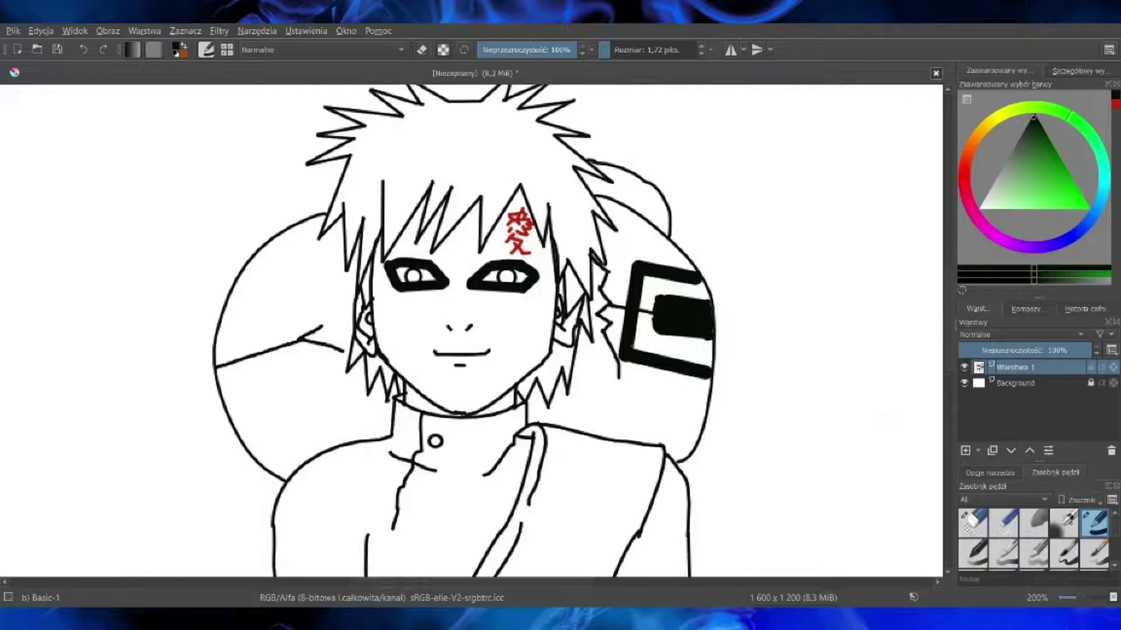
Step: Choose a muted teal green and fill both irises with it
{"action": "left_click", "coordinate": [1100, 161]}
{"action": "mouse_move", "coordinate": [1030, 180]}
{"action": "left_mouse_down"}
{"action": "mouse_move", "coordinate": [1037, 170]}
{"action": "mouse_move", "coordinate": [1022, 179]}
{"action": "left_mouse_up"}
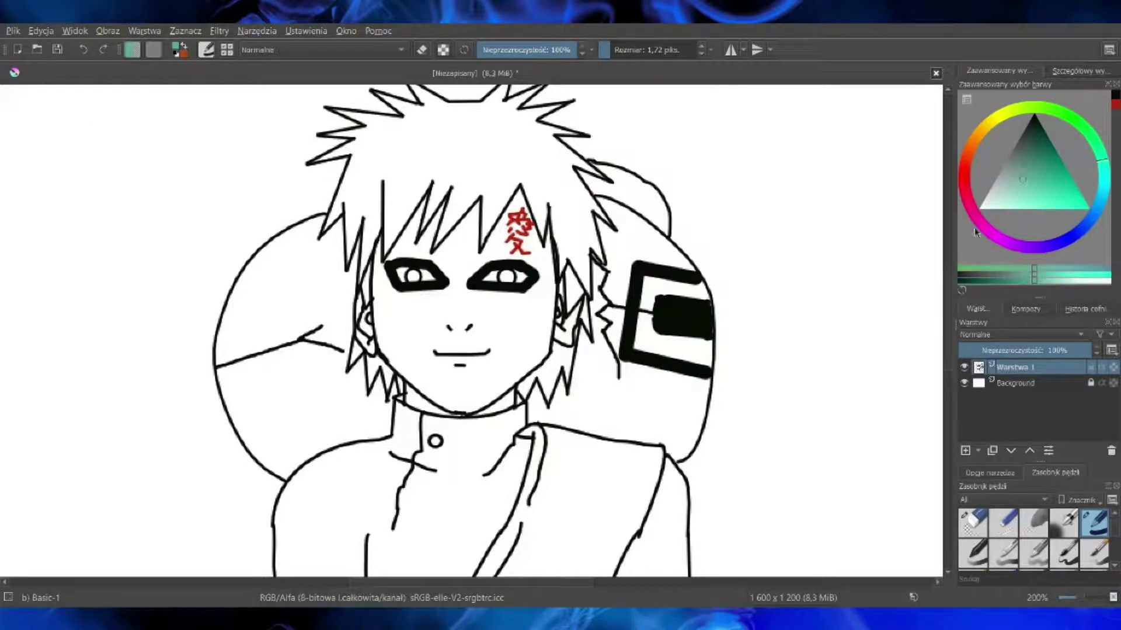
{"action": "left_click", "coordinate": [413, 283]}
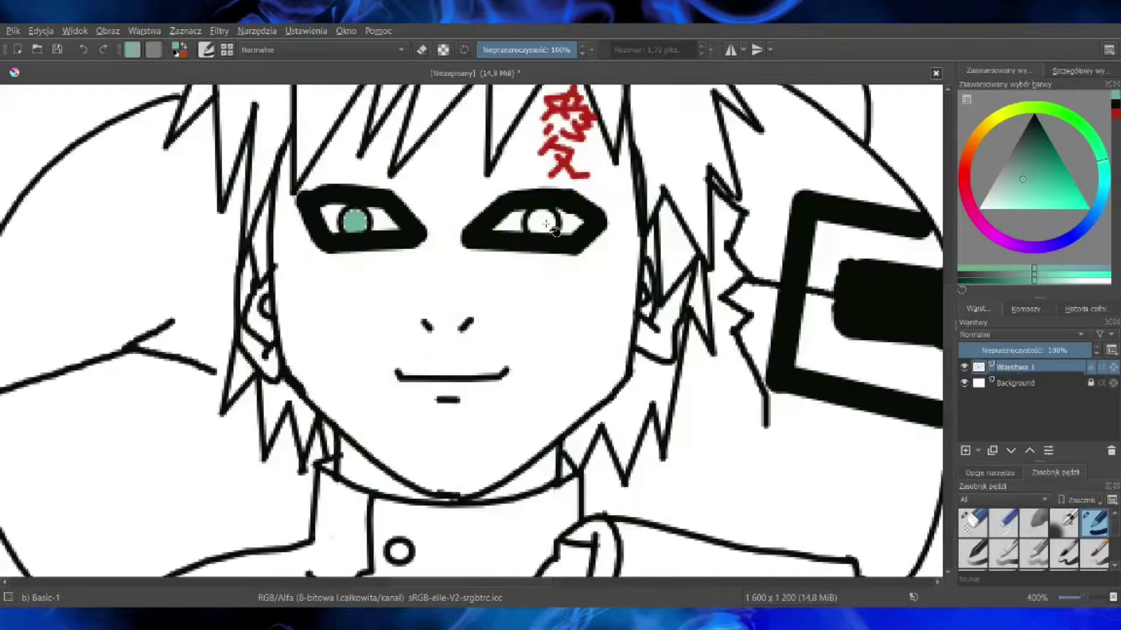
{"action": "left_click", "coordinate": [544, 223]}
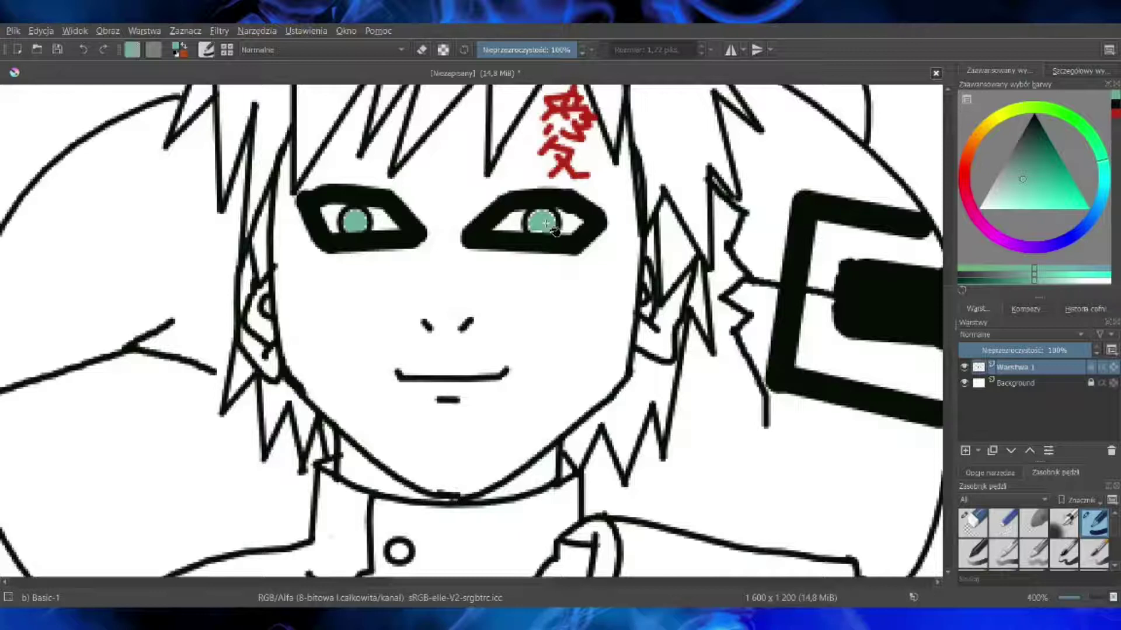
Step: Choose a lighter teal and paint a soft highlight patch in both irises
{"action": "left_click", "coordinate": [1011, 190]}
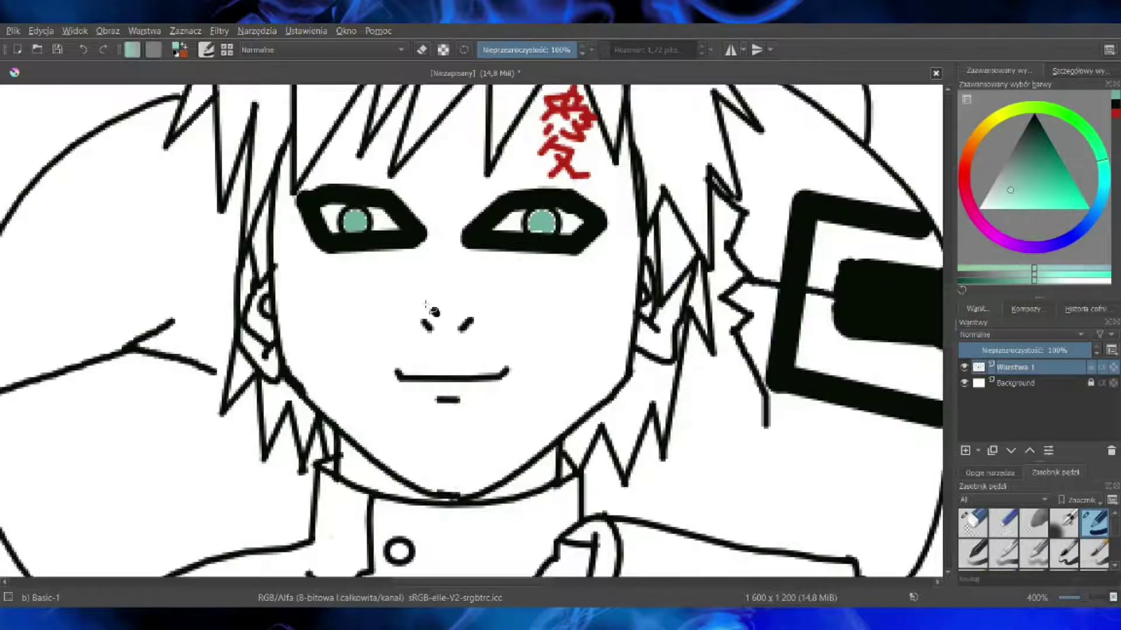
{"action": "left_click", "coordinate": [1088, 599]}
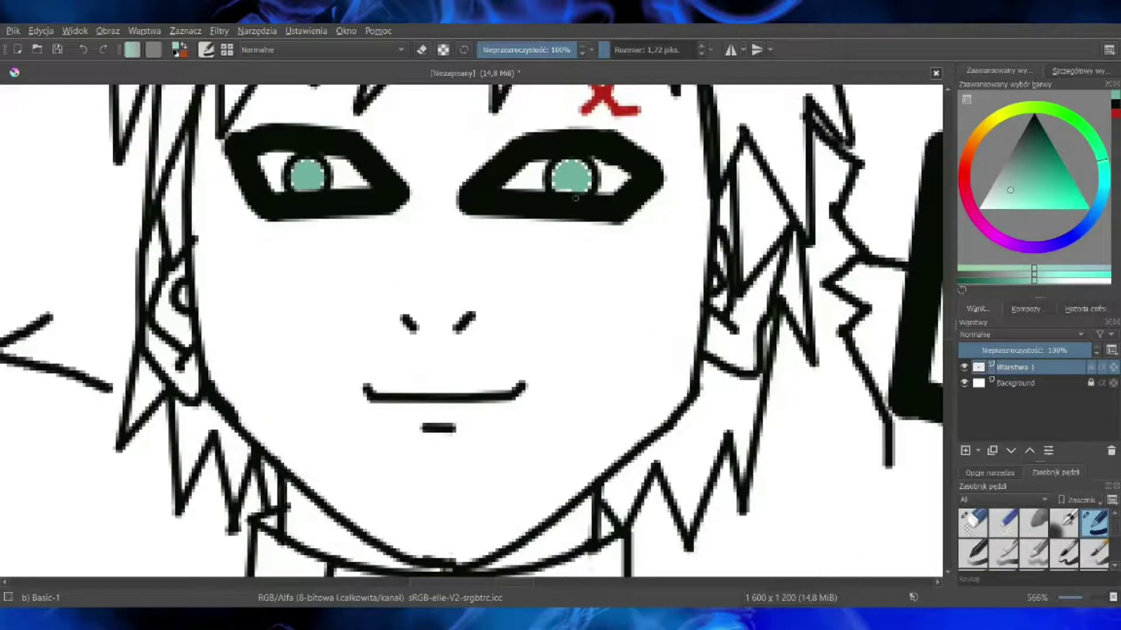
{"action": "left_click_drag", "start_coordinate": [569, 178], "coordinate": [553, 174]}
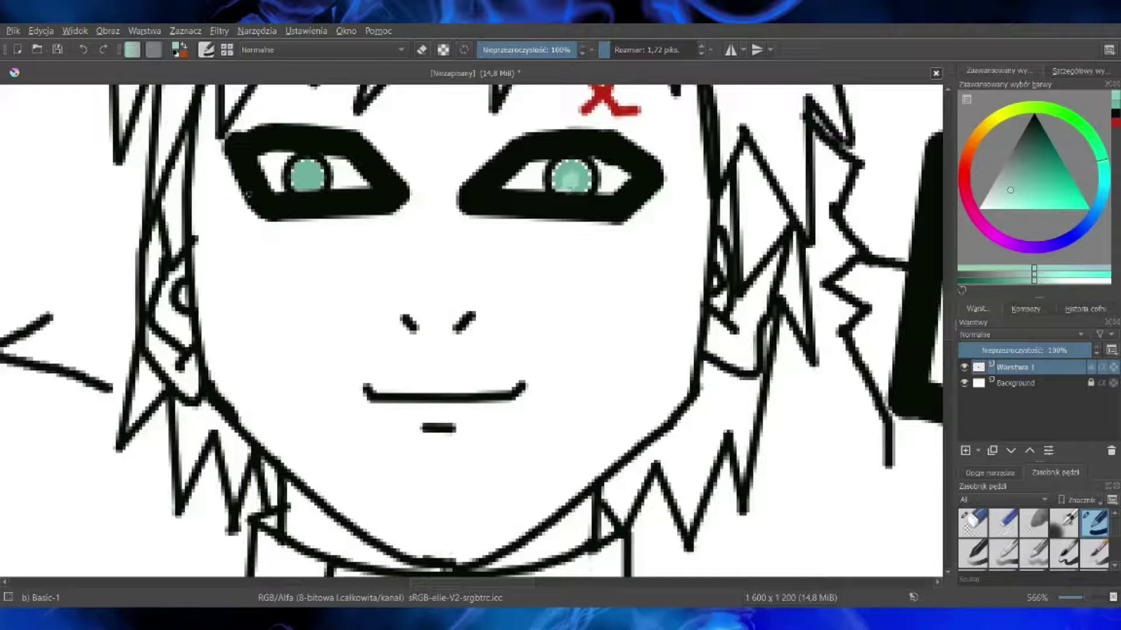
{"action": "left_click_drag", "start_coordinate": [307, 170], "coordinate": [310, 188]}
Step: Choose near-white and add a small glint to each iris
{"action": "left_click", "coordinate": [1107, 280]}
{"action": "left_click", "coordinate": [296, 170]}
{"action": "left_click", "coordinate": [564, 174]}
{"action": "left_click_drag", "start_coordinate": [949, 314], "coordinate": [948, 285]}
{"action": "left_click_drag", "start_coordinate": [1086, 599], "coordinate": [1082, 597]}
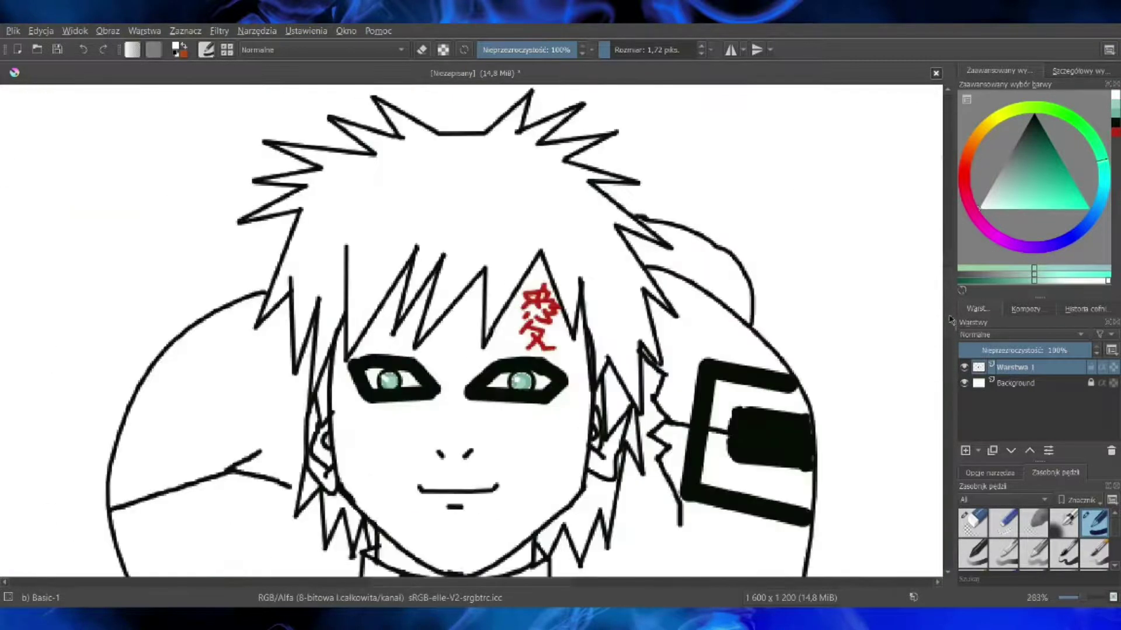
Step: Choose a dark red and fill the main spiky hair area with it
{"action": "scroll", "coordinate": [950, 321], "scroll_direction": "down", "scroll_amount": 1}
{"action": "left_click", "coordinate": [1114, 134]}
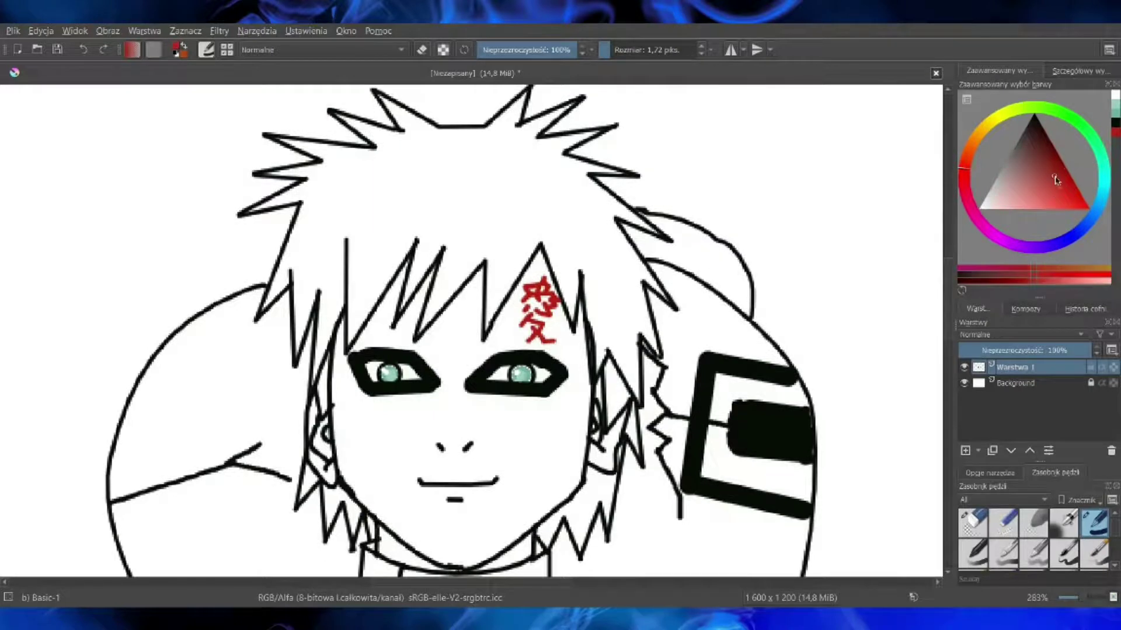
{"action": "key", "text": "f"}
{"action": "left_click", "coordinate": [467, 207]}
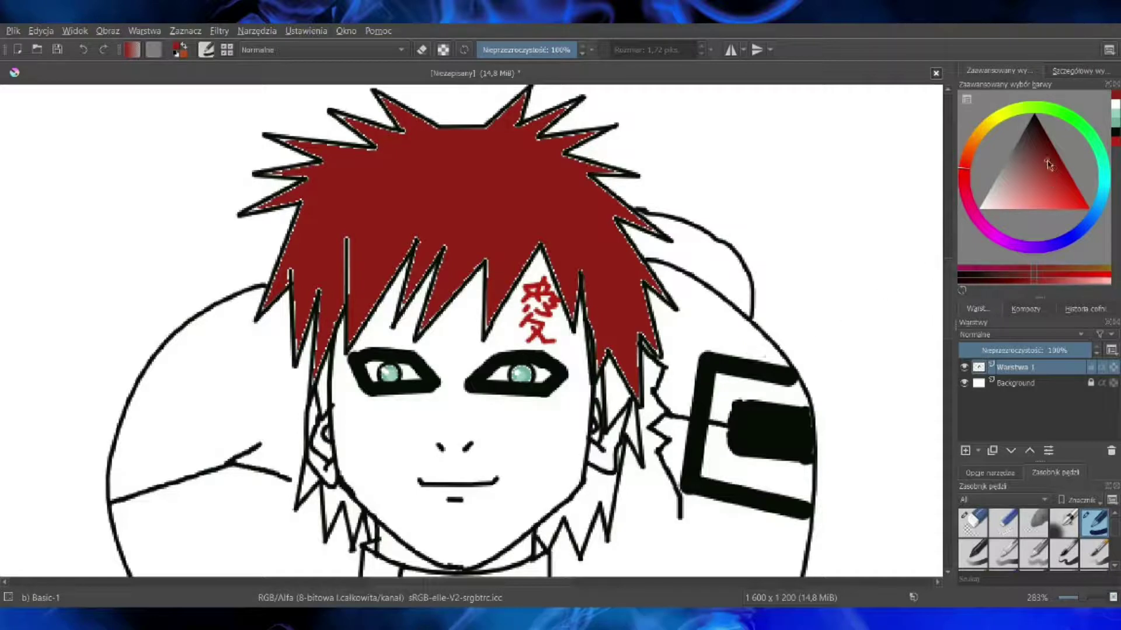
Step: Fill the separate hair locks beside the ears and neck with a darker red
{"action": "left_click", "coordinate": [589, 501]}
{"action": "left_click", "coordinate": [633, 430]}
{"action": "left_click", "coordinate": [613, 393]}
{"action": "left_click", "coordinate": [600, 390]}
{"action": "left_click", "coordinate": [370, 525]}
{"action": "left_click", "coordinate": [340, 503]}
{"action": "left_click", "coordinate": [309, 482]}
{"action": "left_click", "coordinate": [314, 413]}
{"action": "left_click", "coordinate": [324, 395]}
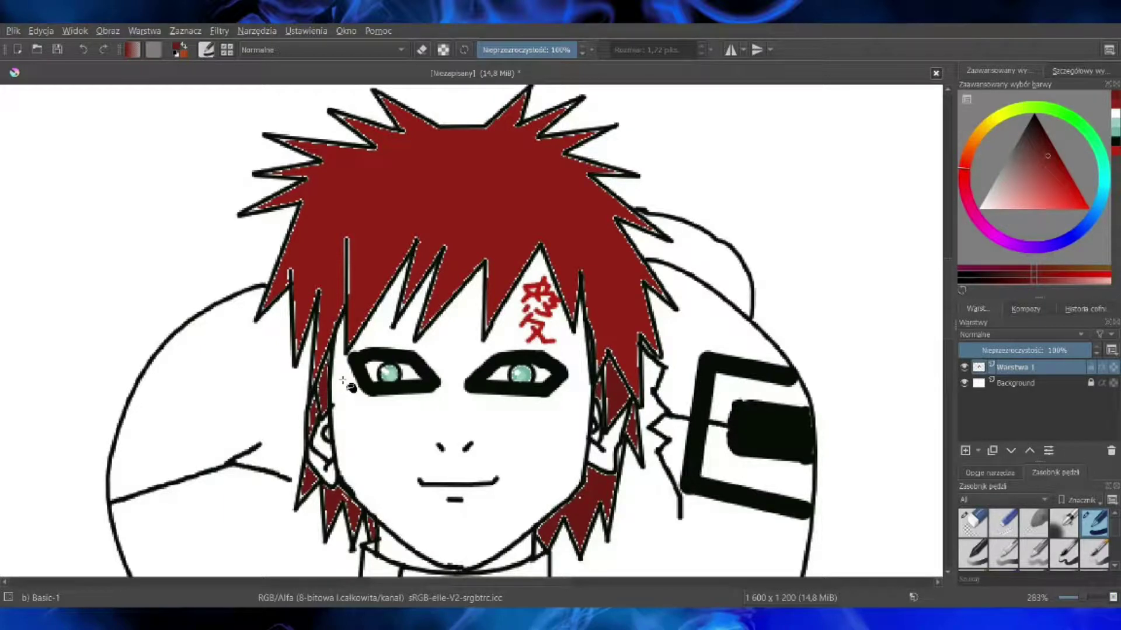
Step: Sample the darker red from the lower hair locks and set the brush size to about 7 px
{"action": "left_click", "coordinate": [1040, 156]}
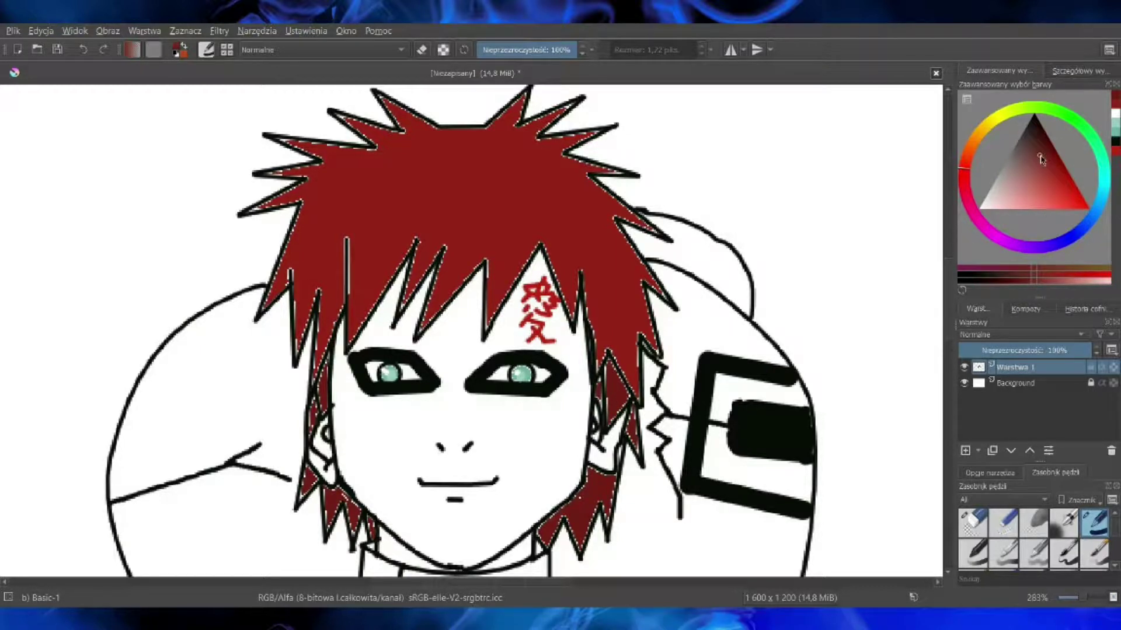
{"action": "left_click", "coordinate": [22, 234]}
{"action": "left_click", "coordinate": [586, 499]}
{"action": "left_click", "coordinate": [470, 204]}
{"action": "left_click", "coordinate": [575, 501]}
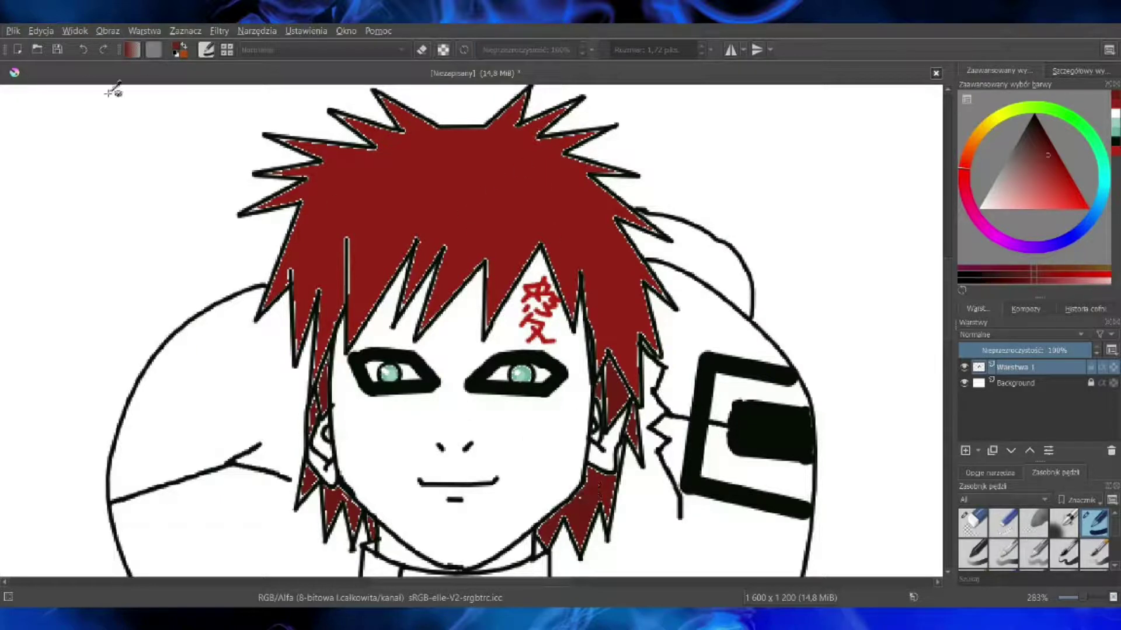
{"action": "key", "text": "b"}
{"action": "left_click", "coordinate": [624, 50]}
{"action": "left_click", "coordinate": [616, 50]}
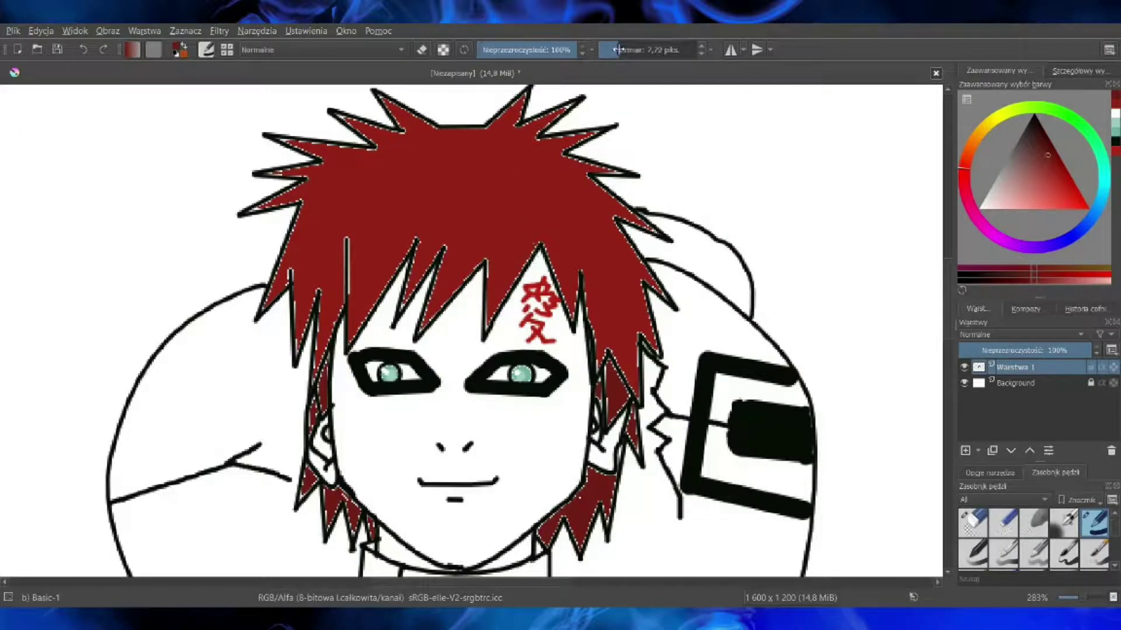
{"action": "mouse_move", "coordinate": [545, 227]}
{"action": "left_mouse_down"}
{"action": "mouse_move", "coordinate": [557, 277]}
{"action": "mouse_move", "coordinate": [571, 288]}
{"action": "mouse_move", "coordinate": [574, 262]}
{"action": "mouse_move", "coordinate": [590, 269]}
{"action": "mouse_move", "coordinate": [610, 333]}
{"action": "left_mouse_up"}
{"action": "key", "text": "ctrl+z"}
{"action": "key", "text": "ctrl+z"}
Step: Set the brush size to 5.24 px and paint dark red shading along the fringe edges above the forehead
{"action": "key", "text": "plus"}
{"action": "key", "text": "plus"}
{"action": "scroll", "coordinate": [245, 111], "scroll_direction": "up", "scroll_amount": 3}
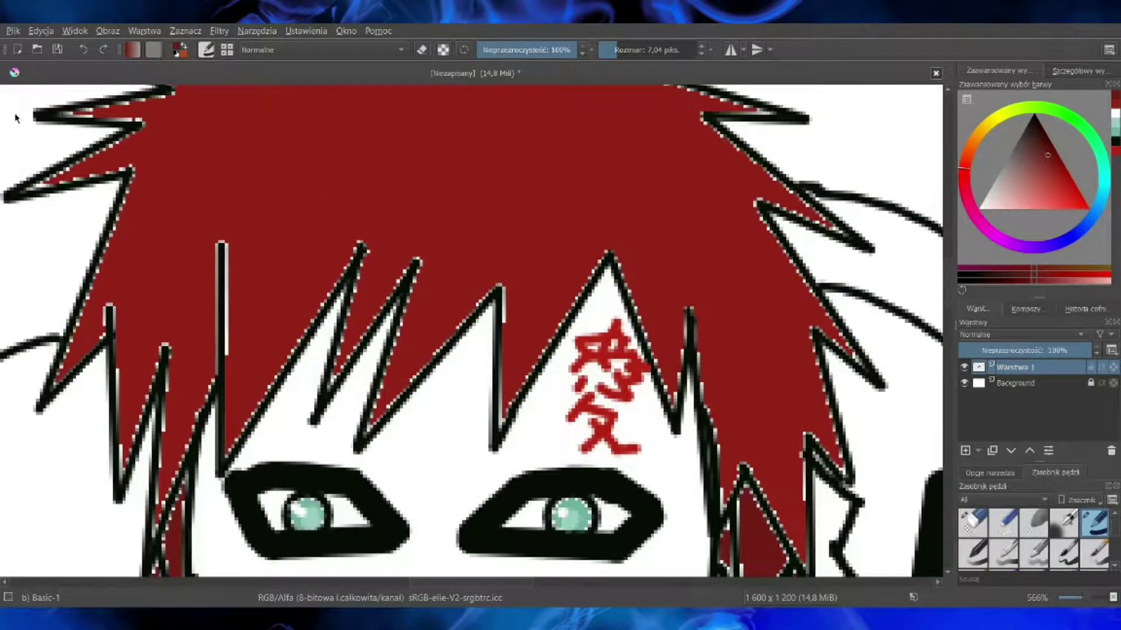
{"action": "left_click", "coordinate": [616, 49]}
{"action": "left_click_drag", "start_coordinate": [615, 236], "coordinate": [677, 388]}
{"action": "mouse_move", "coordinate": [689, 290]}
{"action": "left_mouse_down"}
{"action": "mouse_move", "coordinate": [664, 327]}
{"action": "mouse_move", "coordinate": [663, 366]}
{"action": "mouse_move", "coordinate": [691, 287]}
{"action": "mouse_move", "coordinate": [726, 467]}
{"action": "left_mouse_up"}
{"action": "mouse_move", "coordinate": [612, 227]}
{"action": "left_mouse_down"}
{"action": "mouse_move", "coordinate": [510, 378]}
{"action": "mouse_move", "coordinate": [506, 277]}
{"action": "mouse_move", "coordinate": [493, 269]}
{"action": "mouse_move", "coordinate": [383, 394]}
{"action": "left_mouse_up"}
{"action": "left_click_drag", "start_coordinate": [439, 256], "coordinate": [389, 368]}
{"action": "mouse_move", "coordinate": [434, 237]}
{"action": "left_mouse_down"}
{"action": "mouse_move", "coordinate": [405, 253]}
{"action": "mouse_move", "coordinate": [344, 337]}
{"action": "left_mouse_up"}
{"action": "mouse_move", "coordinate": [379, 224]}
{"action": "left_mouse_down"}
{"action": "mouse_move", "coordinate": [368, 278]}
{"action": "mouse_move", "coordinate": [317, 251]}
{"action": "mouse_move", "coordinate": [366, 222]}
{"action": "mouse_move", "coordinate": [246, 403]}
{"action": "left_mouse_up"}
Step: Paint dark red shading around the vertical parting line and the hanging locks on the hair's left side
{"action": "left_click_drag", "start_coordinate": [235, 234], "coordinate": [227, 419]}
{"action": "left_click_drag", "start_coordinate": [233, 231], "coordinate": [230, 336]}
{"action": "left_click_drag", "start_coordinate": [221, 230], "coordinate": [202, 369]}
{"action": "left_click_drag", "start_coordinate": [209, 301], "coordinate": [166, 467]}
{"action": "mouse_move", "coordinate": [178, 336]}
{"action": "left_mouse_down"}
{"action": "mouse_move", "coordinate": [174, 399]}
{"action": "mouse_move", "coordinate": [170, 327]}
{"action": "mouse_move", "coordinate": [123, 438]}
{"action": "left_mouse_up"}
{"action": "mouse_move", "coordinate": [122, 289]}
{"action": "left_mouse_down"}
{"action": "mouse_move", "coordinate": [124, 369]}
{"action": "mouse_move", "coordinate": [186, 347]}
{"action": "mouse_move", "coordinate": [122, 287]}
{"action": "mouse_move", "coordinate": [65, 359]}
{"action": "left_mouse_up"}
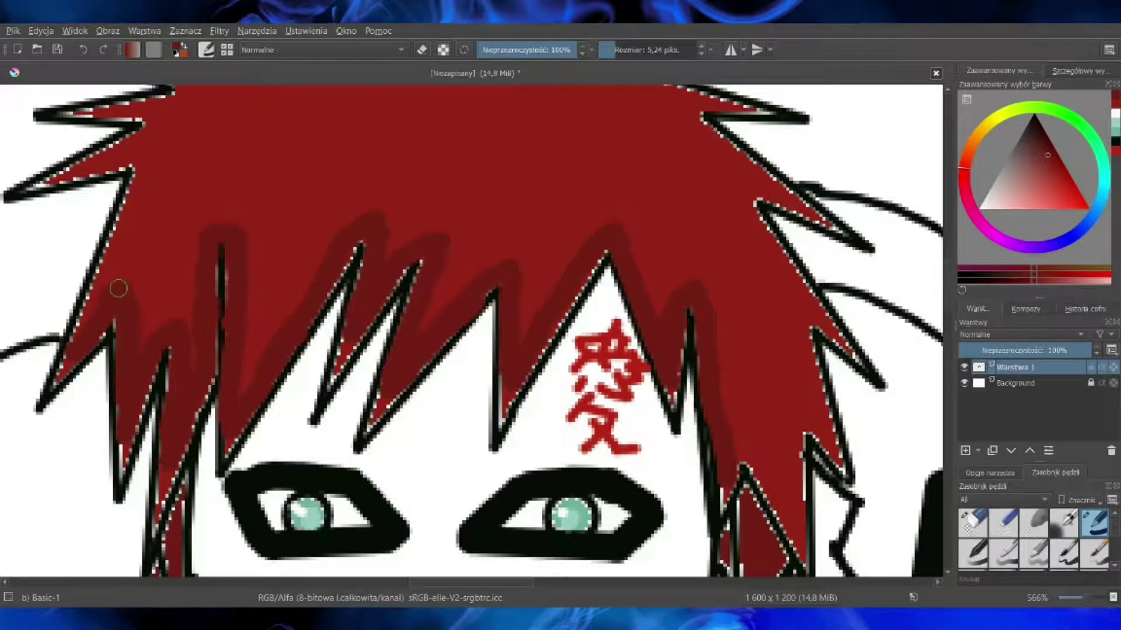
Step: Paint dark red shading on the right-side locks and at the bases of the upper-right hair spikes
{"action": "scroll", "coordinate": [847, 289], "scroll_direction": "down", "scroll_amount": 3}
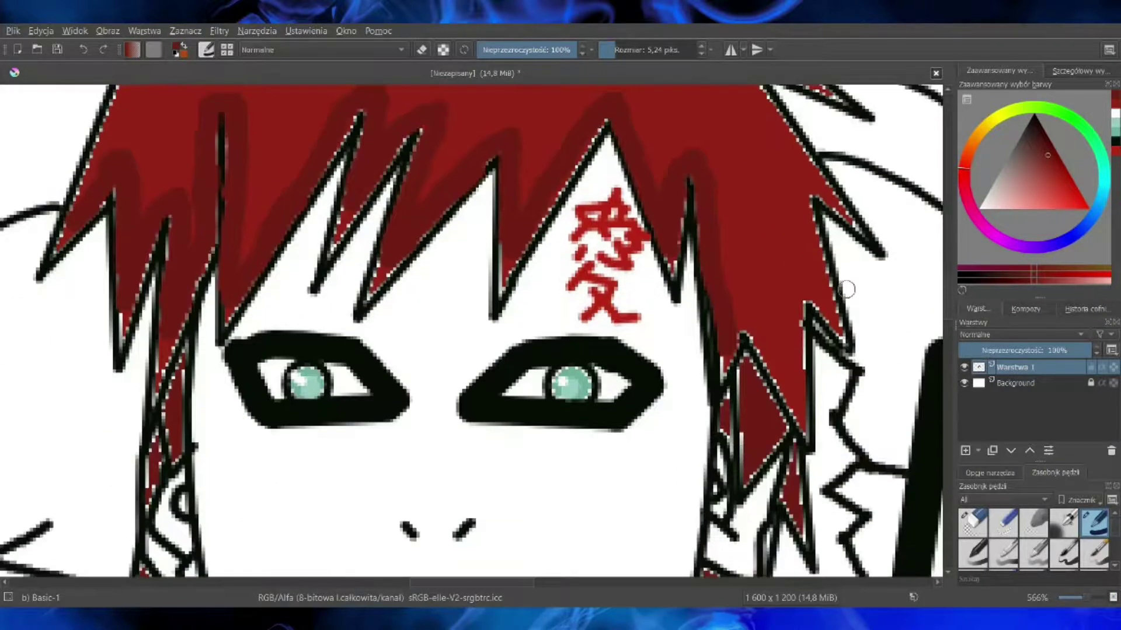
{"action": "mouse_move", "coordinate": [727, 331]}
{"action": "left_mouse_down"}
{"action": "mouse_move", "coordinate": [744, 313]}
{"action": "mouse_move", "coordinate": [788, 391]}
{"action": "mouse_move", "coordinate": [799, 289]}
{"action": "mouse_move", "coordinate": [819, 287]}
{"action": "mouse_move", "coordinate": [808, 266]}
{"action": "left_mouse_up"}
{"action": "left_click_drag", "start_coordinate": [797, 202], "coordinate": [797, 212]}
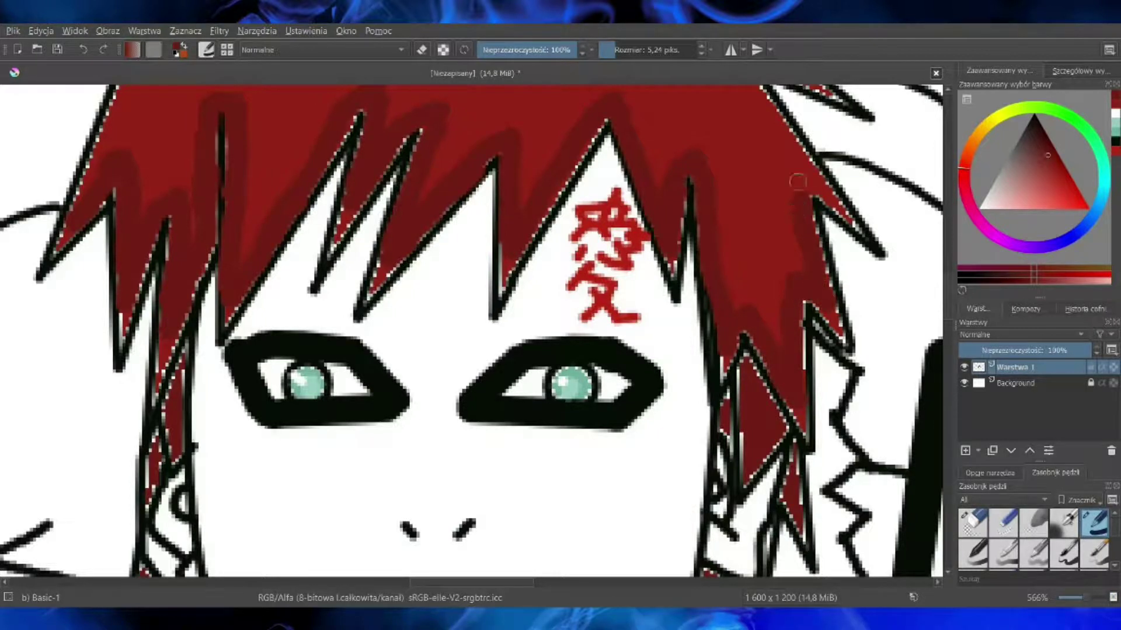
{"action": "left_click_drag", "start_coordinate": [949, 307], "coordinate": [949, 282]}
{"action": "mouse_move", "coordinate": [748, 312]}
{"action": "left_mouse_down"}
{"action": "mouse_move", "coordinate": [755, 321]}
{"action": "mouse_move", "coordinate": [750, 313]}
{"action": "left_mouse_up"}
{"action": "left_click_drag", "start_coordinate": [701, 237], "coordinate": [690, 232]}
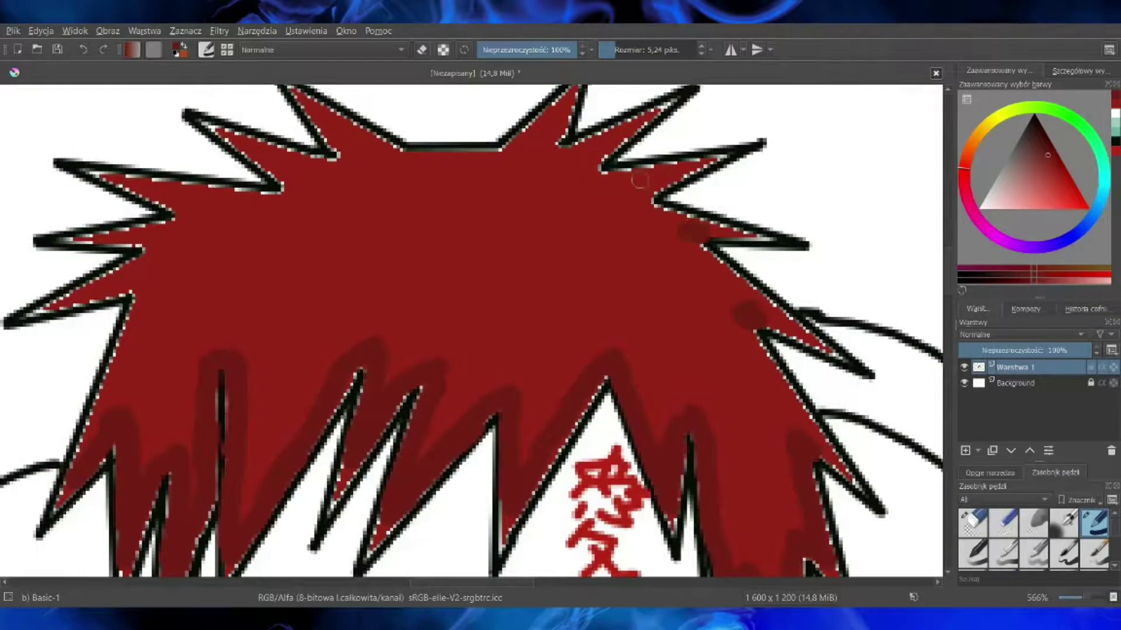
{"action": "mouse_move", "coordinate": [684, 170]}
{"action": "left_mouse_down"}
{"action": "mouse_move", "coordinate": [623, 189]}
{"action": "mouse_move", "coordinate": [682, 222]}
{"action": "left_mouse_up"}
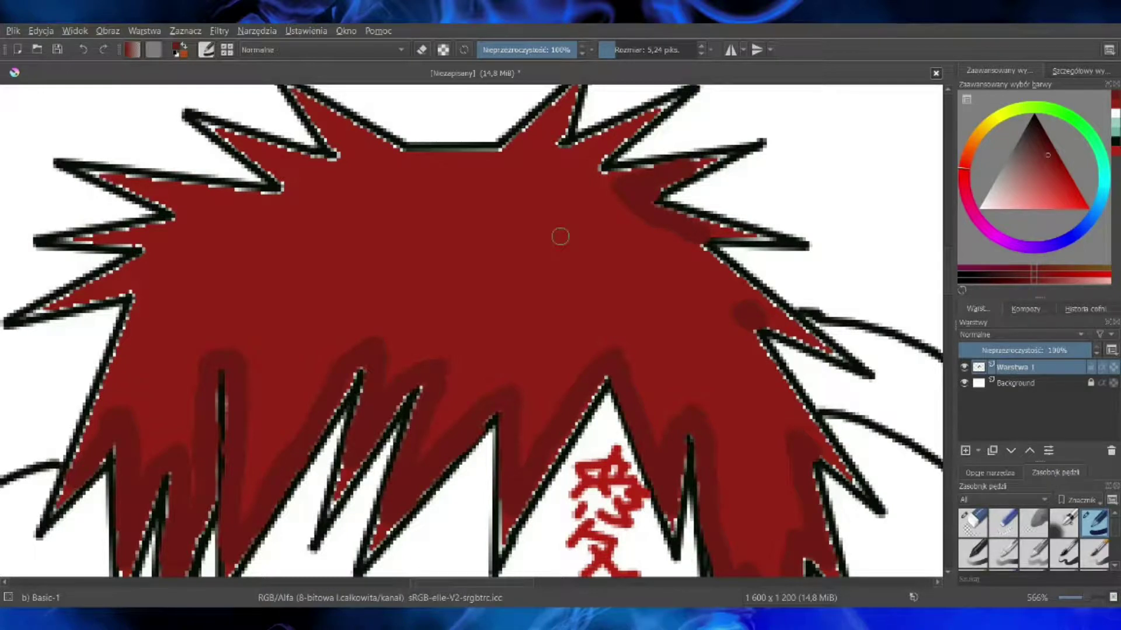
Step: Add dark red shading at the bases of the top spikes and along the upper-left hair spikes
{"action": "left_click", "coordinate": [559, 154]}
{"action": "left_click", "coordinate": [589, 174]}
{"action": "scroll", "coordinate": [333, 117], "scroll_direction": "up", "scroll_amount": 2}
{"action": "mouse_move", "coordinate": [388, 196]}
{"action": "left_mouse_down"}
{"action": "mouse_move", "coordinate": [372, 182]}
{"action": "mouse_move", "coordinate": [385, 178]}
{"action": "mouse_move", "coordinate": [379, 166]}
{"action": "left_mouse_up"}
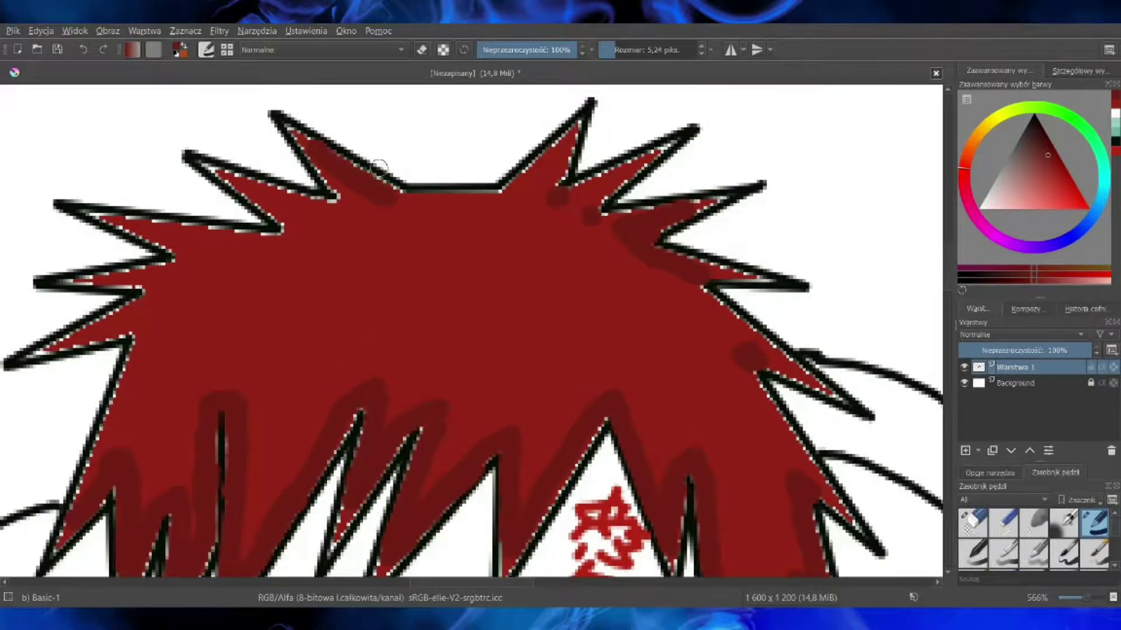
{"action": "left_click_drag", "start_coordinate": [243, 183], "coordinate": [335, 219]}
{"action": "left_click_drag", "start_coordinate": [153, 235], "coordinate": [250, 241]}
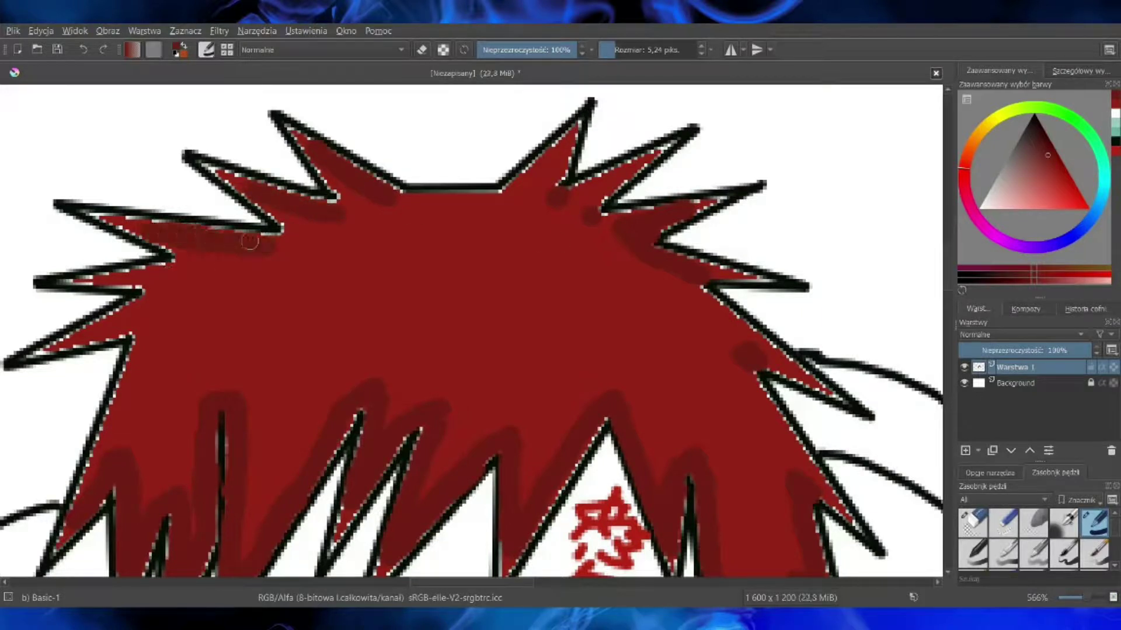
Step: Set the brush size to 1.48 px and extend the shading into the tips of the upper-left hair spikes
{"action": "mouse_move", "coordinate": [1076, 598]}
{"action": "left_mouse_down"}
{"action": "mouse_move", "coordinate": [1085, 604]}
{"action": "mouse_move", "coordinate": [1088, 594]}
{"action": "left_mouse_up"}
{"action": "left_click_drag", "start_coordinate": [948, 263], "coordinate": [949, 280]}
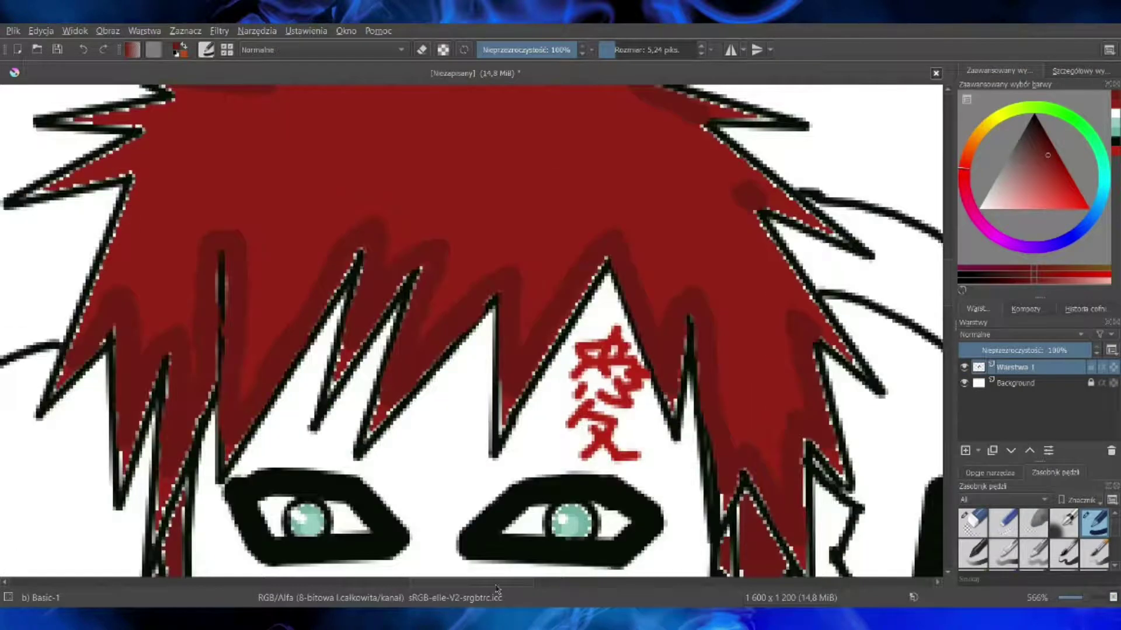
{"action": "left_click_drag", "start_coordinate": [495, 584], "coordinate": [478, 584]}
{"action": "left_click_drag", "start_coordinate": [951, 301], "coordinate": [952, 290]}
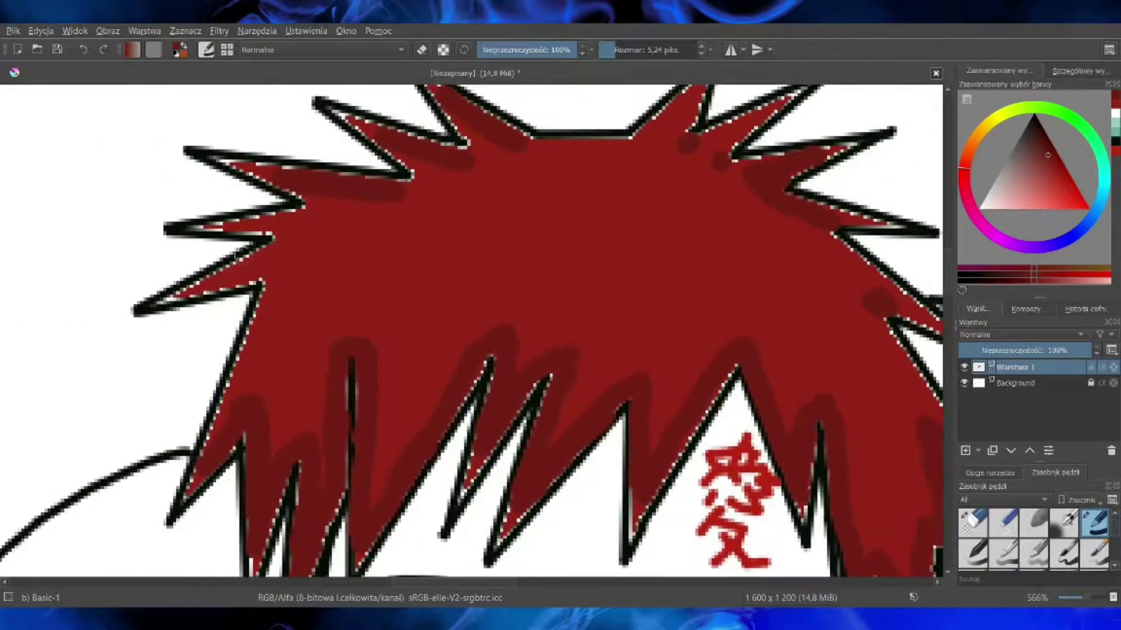
{"action": "left_click_drag", "start_coordinate": [618, 45], "coordinate": [611, 47]}
{"action": "left_click_drag", "start_coordinate": [275, 171], "coordinate": [221, 159]}
{"action": "left_click_drag", "start_coordinate": [293, 172], "coordinate": [409, 181]}
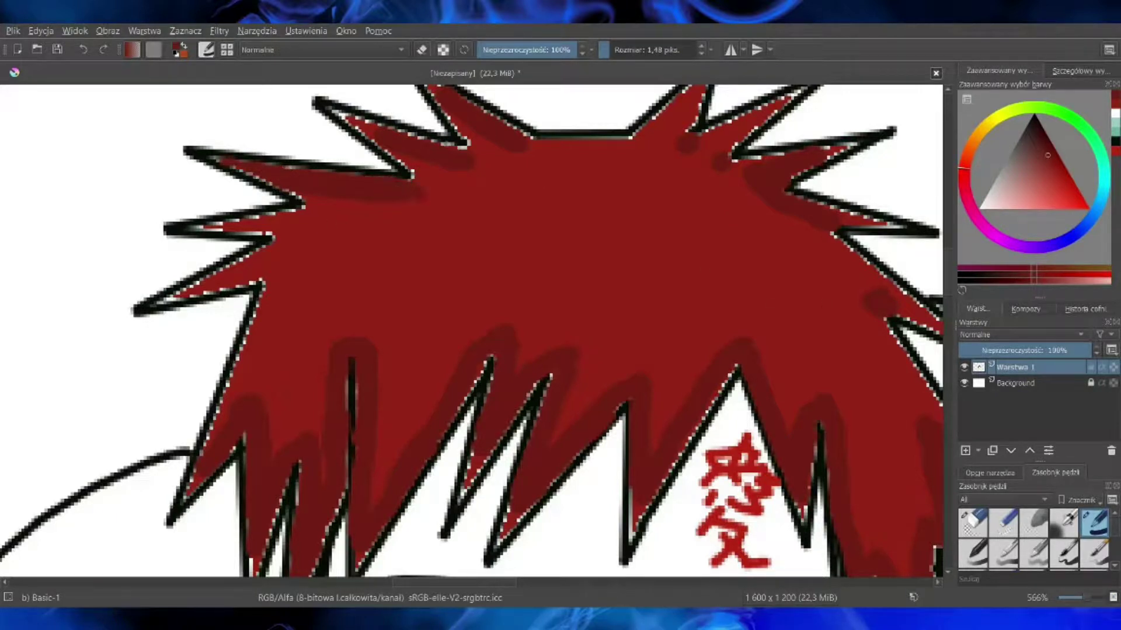
{"action": "left_click_drag", "start_coordinate": [372, 133], "coordinate": [336, 112]}
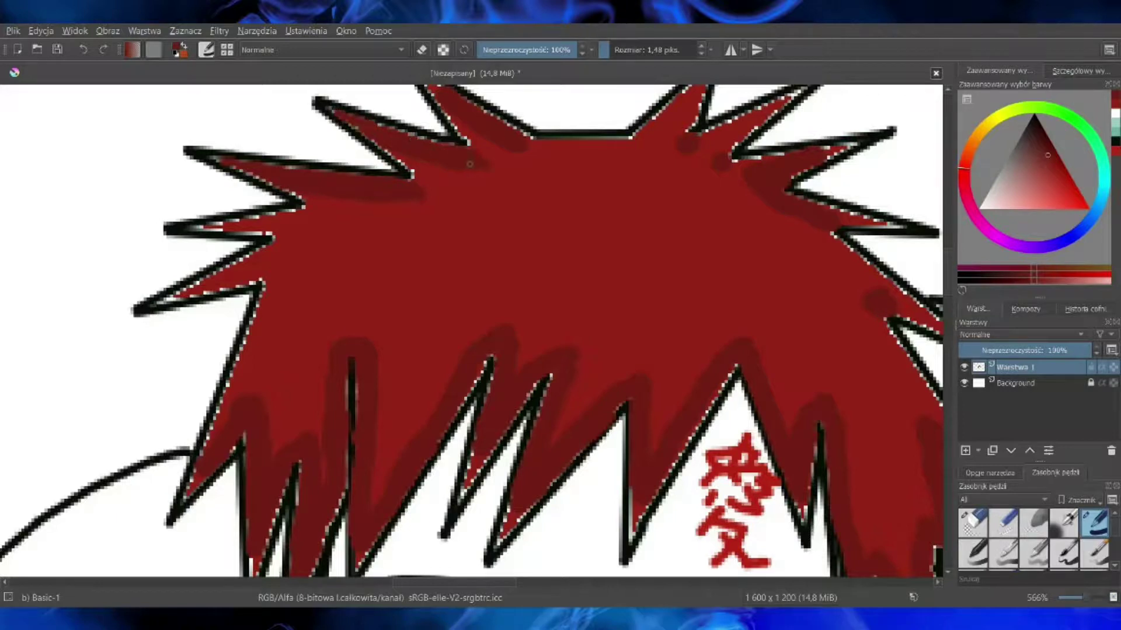
{"action": "scroll", "coordinate": [471, 332], "scroll_direction": "up", "scroll_amount": 2}
{"action": "left_click_drag", "start_coordinate": [420, 133], "coordinate": [531, 200]}
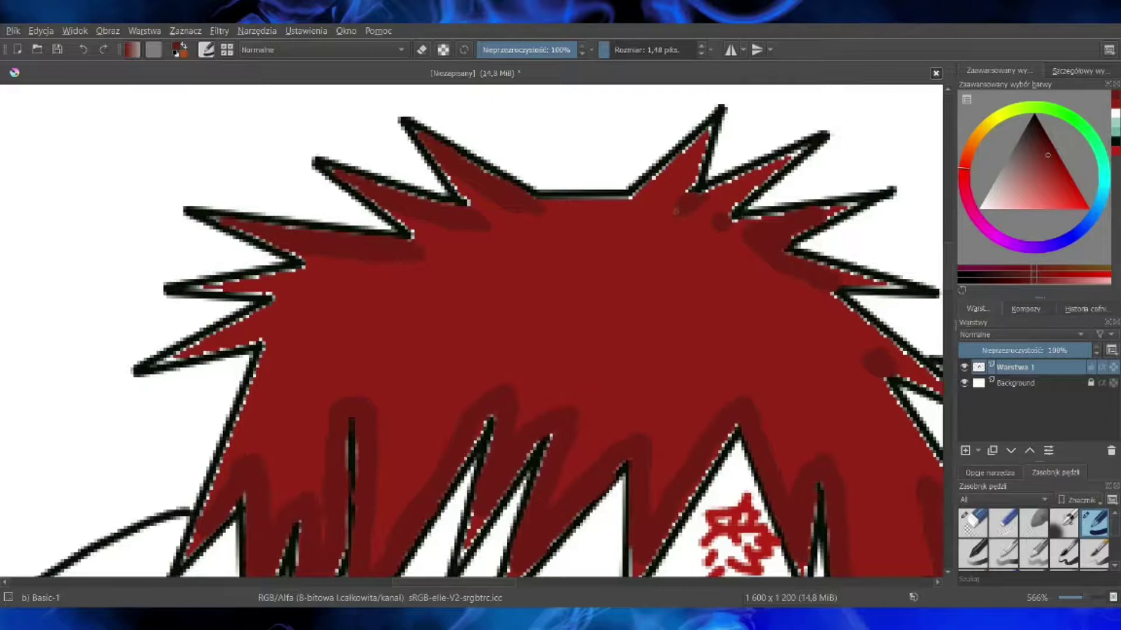
Step: Refine the dark red shading at the bases and into the tips of the upper-right hair spikes
{"action": "left_click_drag", "start_coordinate": [730, 223], "coordinate": [735, 222]}
{"action": "mouse_move", "coordinate": [841, 217]}
{"action": "left_mouse_down"}
{"action": "mouse_move", "coordinate": [826, 212]}
{"action": "mouse_move", "coordinate": [859, 208]}
{"action": "left_mouse_up"}
{"action": "left_click_drag", "start_coordinate": [771, 264], "coordinate": [738, 241]}
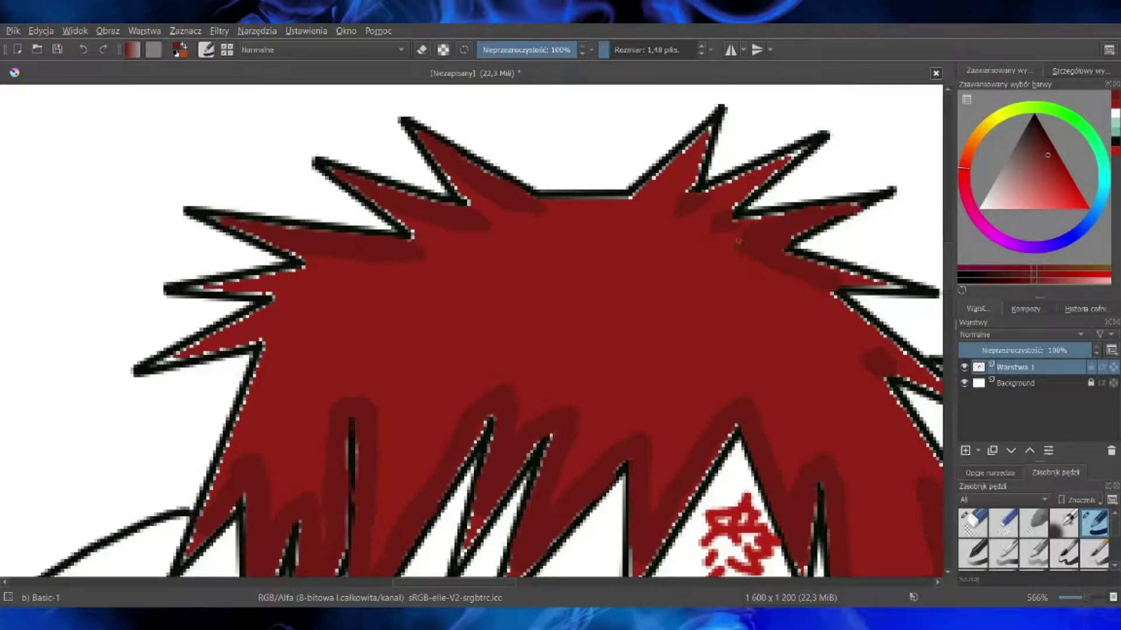
{"action": "mouse_move", "coordinate": [833, 277]}
{"action": "left_mouse_down"}
{"action": "mouse_move", "coordinate": [904, 288]}
{"action": "mouse_move", "coordinate": [808, 262]}
{"action": "left_mouse_up"}
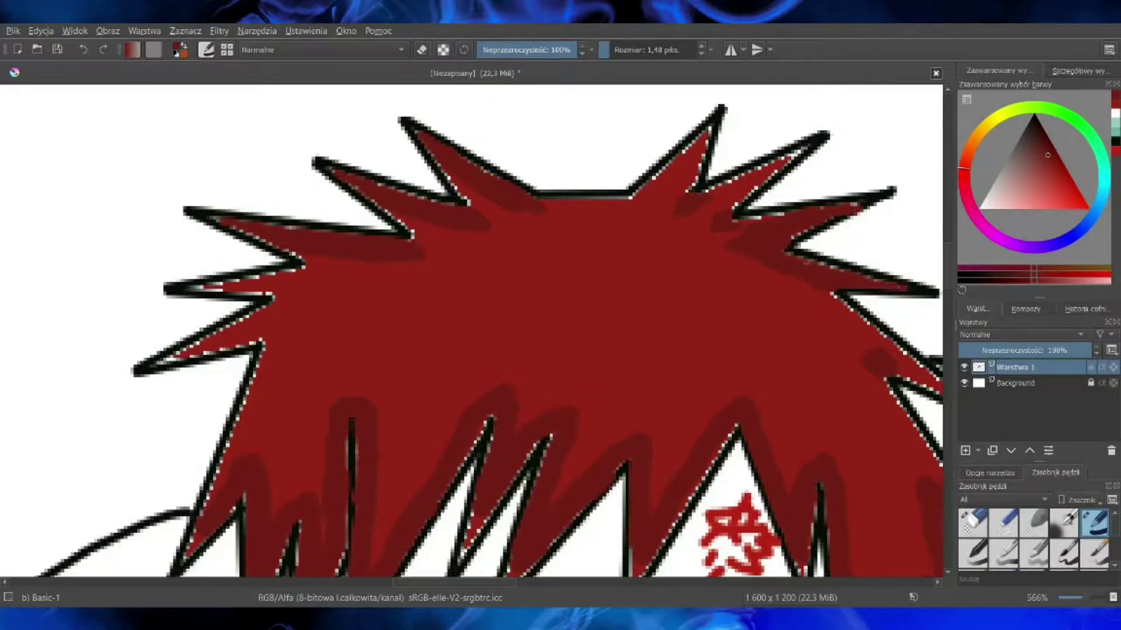
Step: Taper and fill in the dark red shading on the hair locks at the right side of the face
{"action": "left_click_drag", "start_coordinate": [476, 590], "coordinate": [506, 587]}
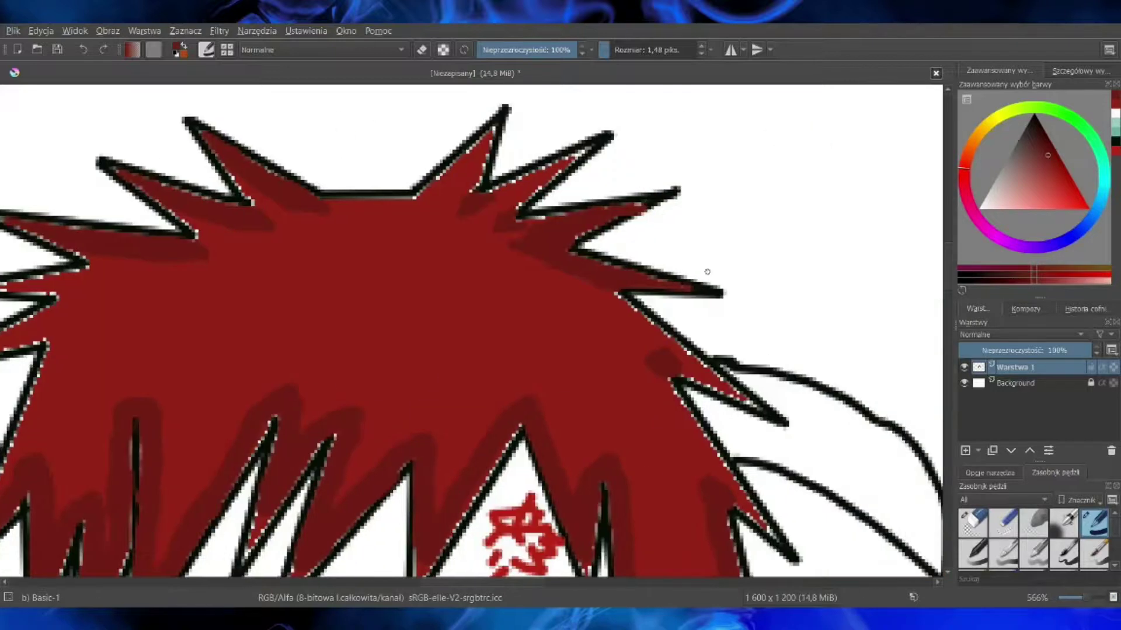
{"action": "scroll", "coordinate": [909, 289], "scroll_direction": "down", "scroll_amount": 5}
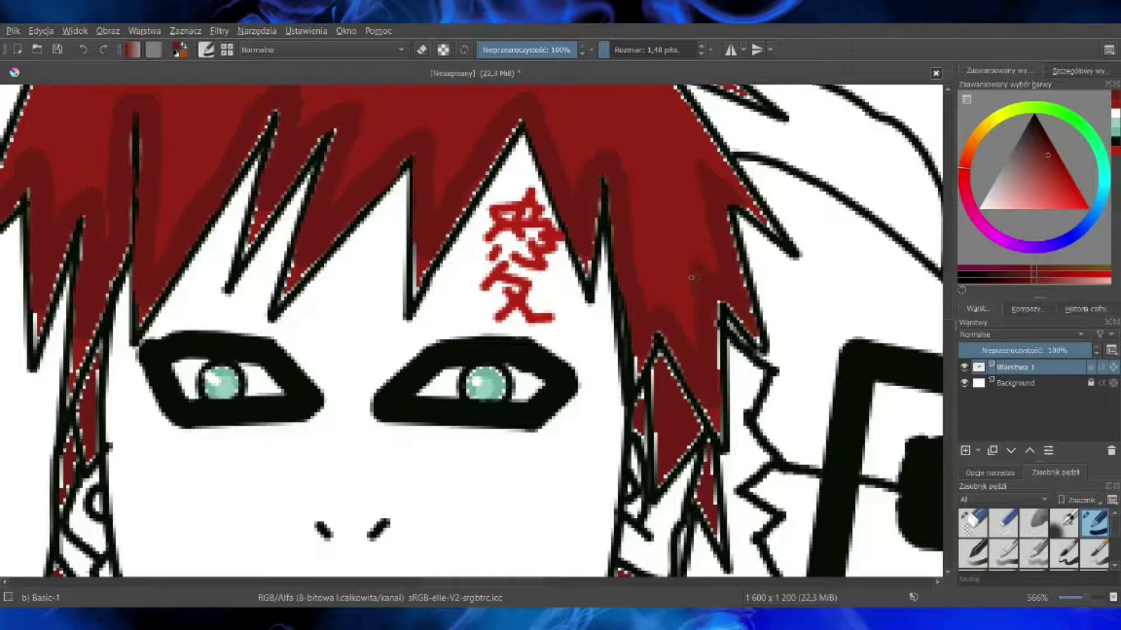
{"action": "mouse_move", "coordinate": [718, 329]}
{"action": "left_mouse_down"}
{"action": "mouse_move", "coordinate": [718, 359]}
{"action": "mouse_move", "coordinate": [720, 306]}
{"action": "left_mouse_up"}
{"action": "left_click_drag", "start_coordinate": [718, 362], "coordinate": [716, 379]}
{"action": "left_click_drag", "start_coordinate": [643, 353], "coordinate": [635, 377]}
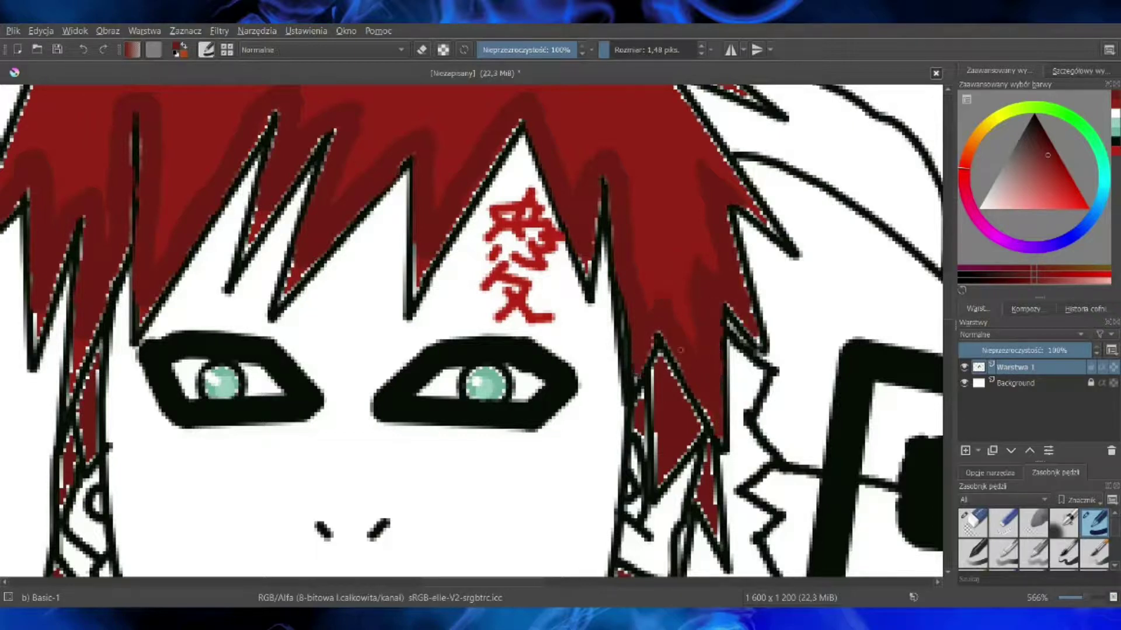
Step: Fill the fringe tips with dark red and sharpen the shading's upper edges into points
{"action": "scroll", "coordinate": [815, 262], "scroll_direction": "up", "scroll_amount": 3}
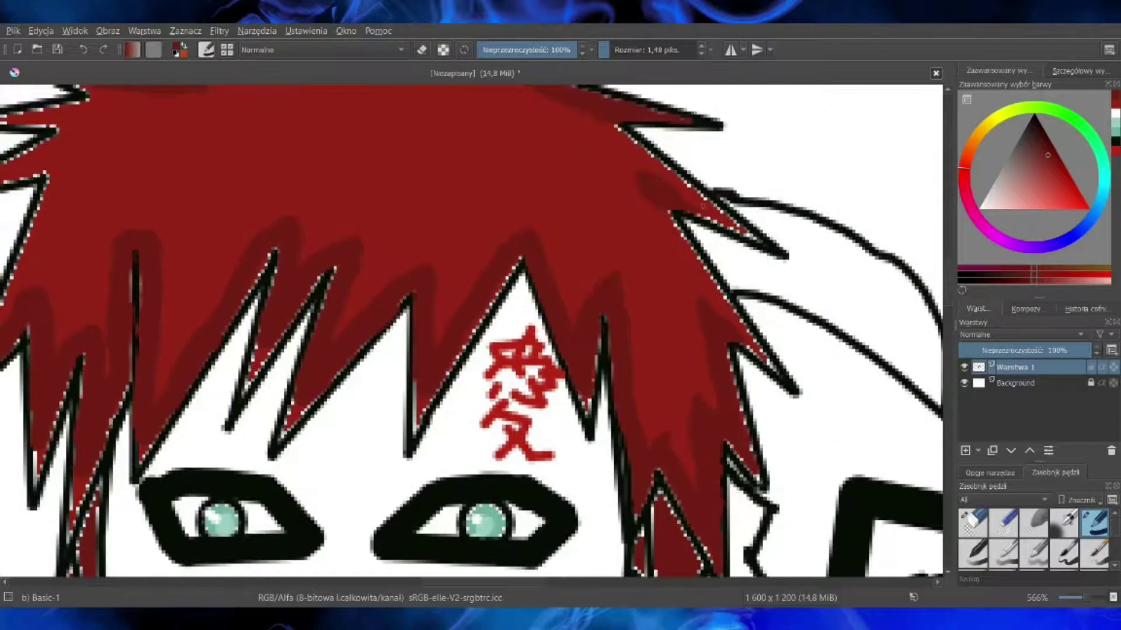
{"action": "left_click_drag", "start_coordinate": [420, 398], "coordinate": [413, 435]}
{"action": "left_click_drag", "start_coordinate": [310, 403], "coordinate": [279, 441]}
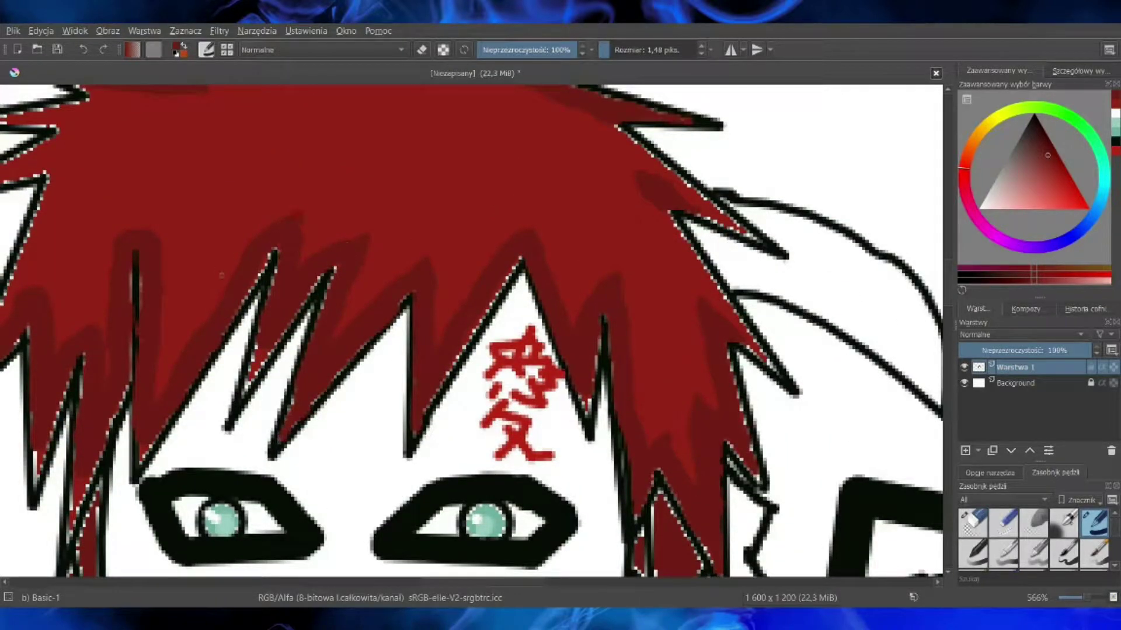
{"action": "mouse_move", "coordinate": [268, 352]}
{"action": "left_mouse_down"}
{"action": "mouse_move", "coordinate": [250, 379]}
{"action": "mouse_move", "coordinate": [238, 357]}
{"action": "left_mouse_up"}
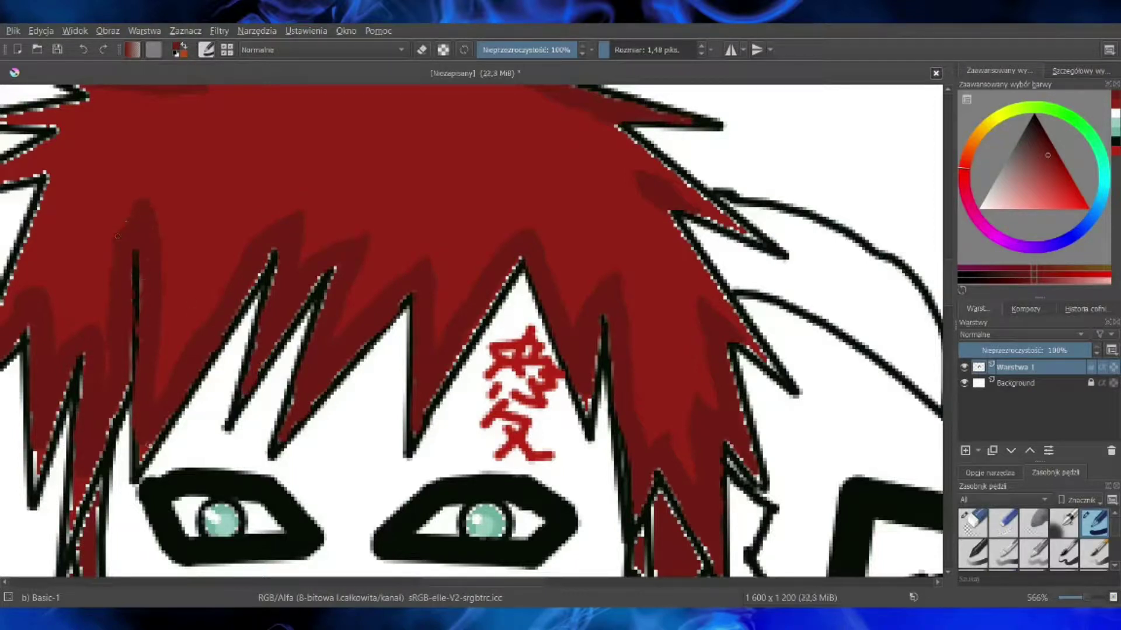
Step: Fill the remaining gaps and refine the dark red shading in the hanging locks on the left side
{"action": "left_click_drag", "start_coordinate": [457, 583], "coordinate": [418, 582]}
{"action": "left_click_drag", "start_coordinate": [384, 474], "coordinate": [374, 537]}
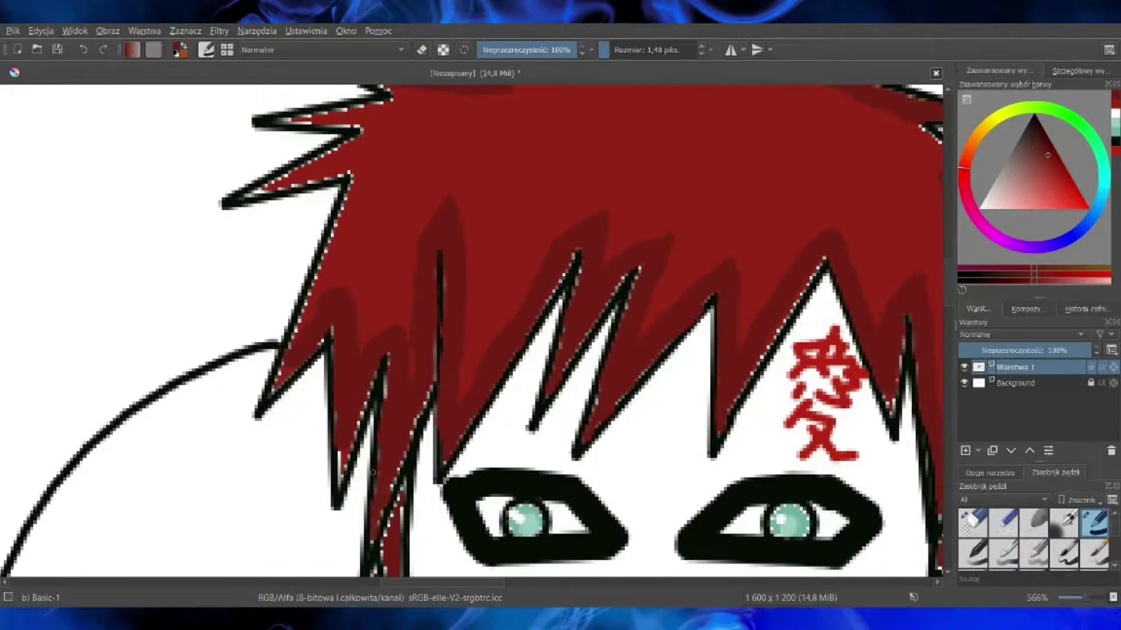
{"action": "left_click_drag", "start_coordinate": [338, 429], "coordinate": [338, 485]}
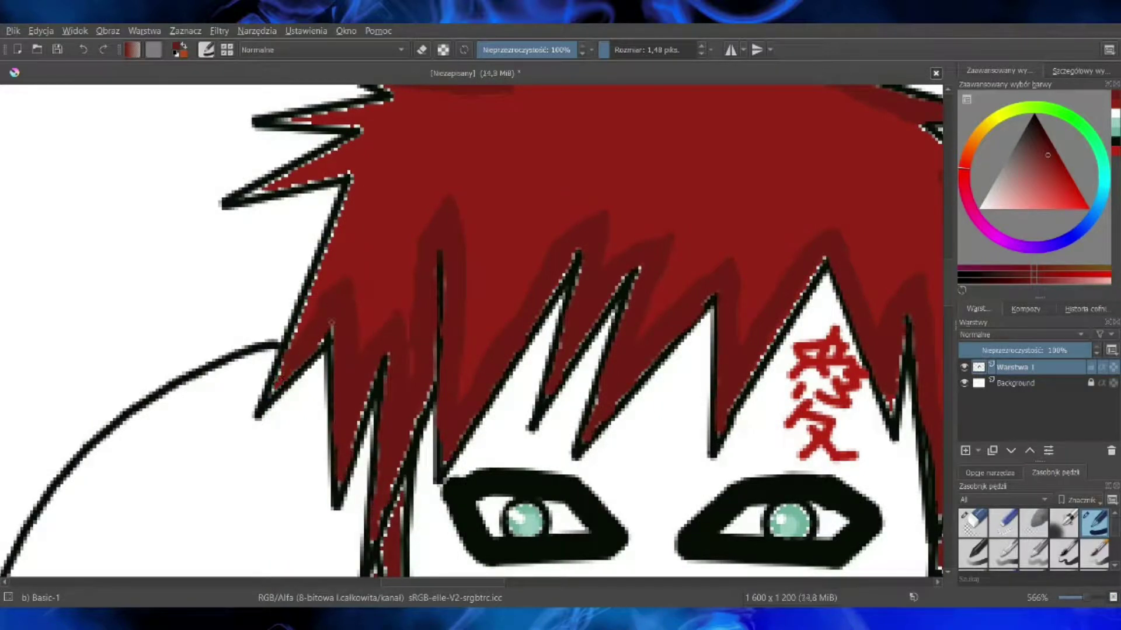
Step: Try a light pink skin tone as the fill for the face
{"action": "left_click_drag", "start_coordinate": [1085, 597], "coordinate": [1080, 597]}
{"action": "left_click_drag", "start_coordinate": [950, 278], "coordinate": [947, 299]}
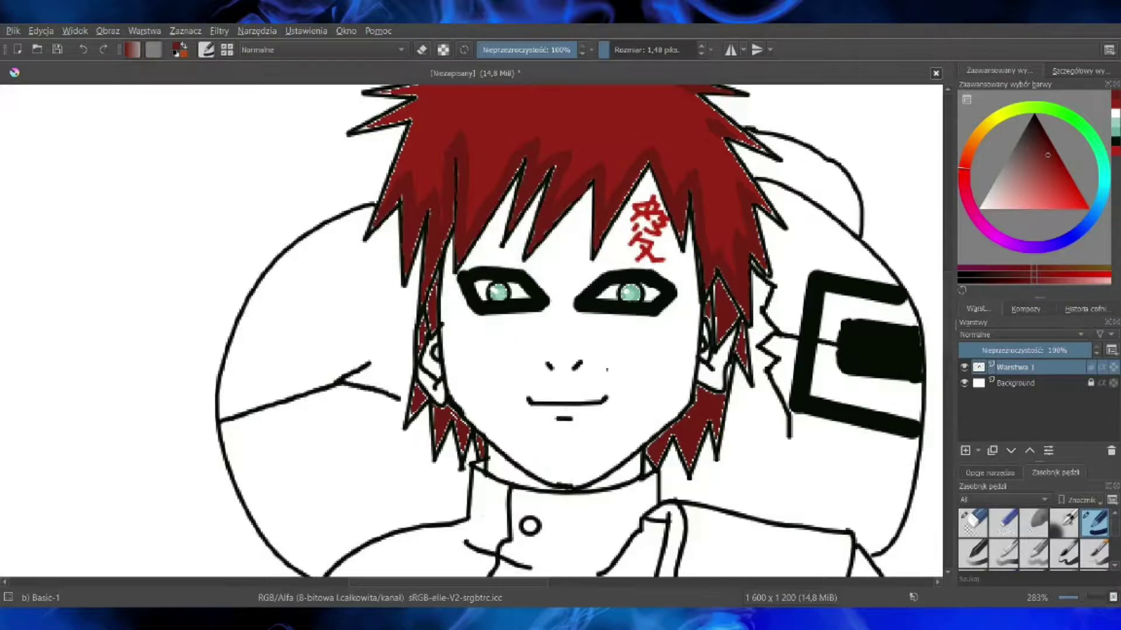
{"action": "left_click", "coordinate": [1018, 203]}
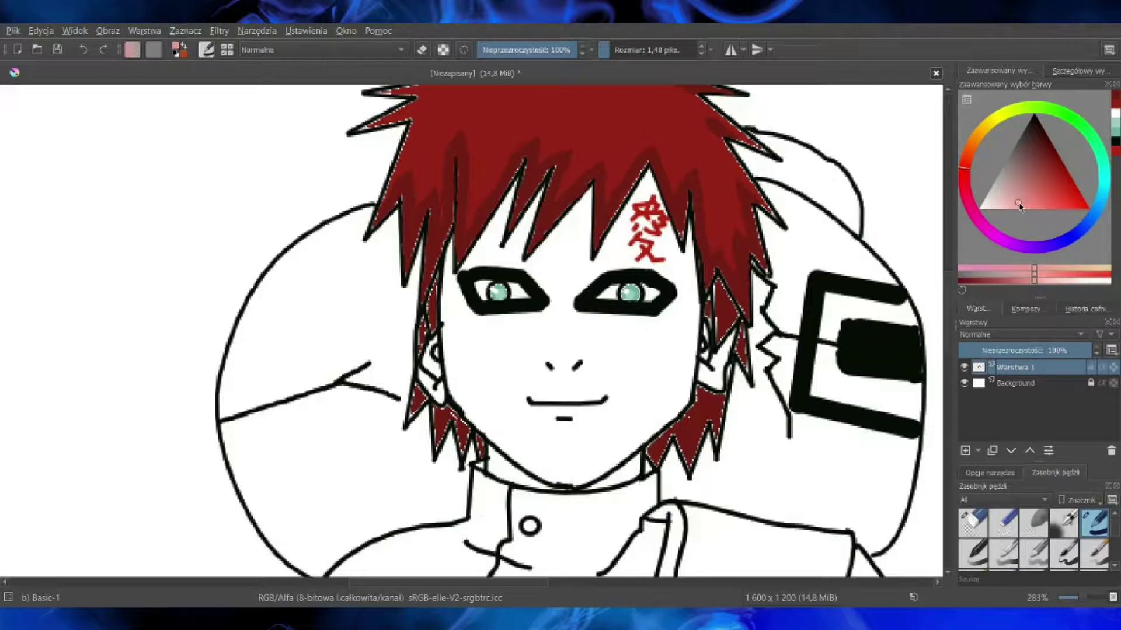
{"action": "left_click_drag", "start_coordinate": [1019, 205], "coordinate": [1009, 209]}
{"action": "key", "text": "f"}
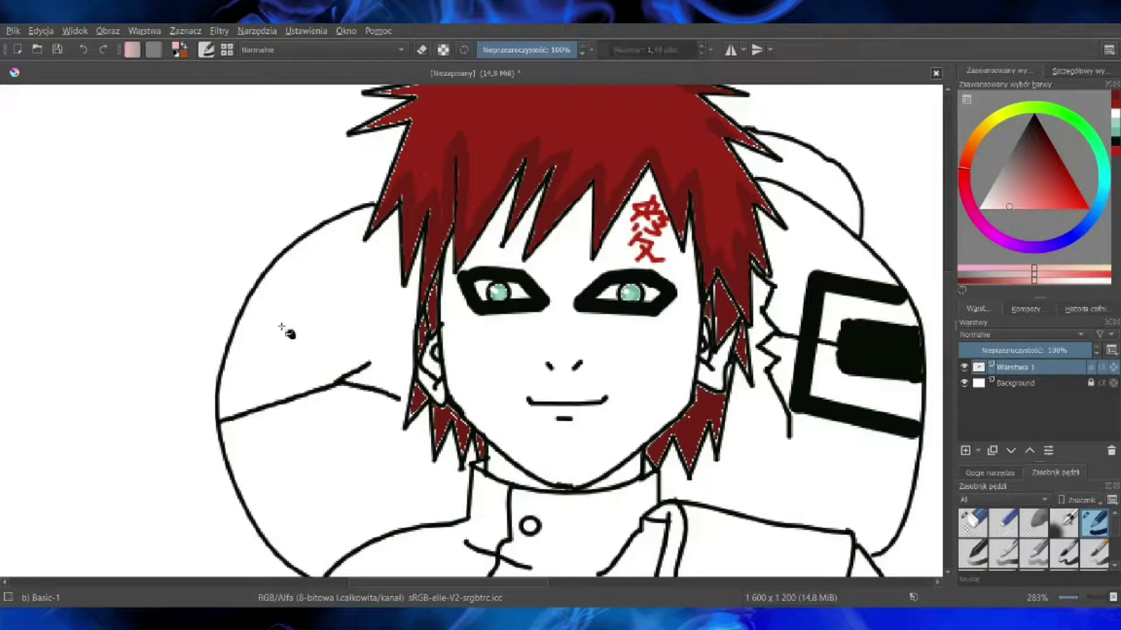
{"action": "left_click", "coordinate": [521, 367]}
{"action": "left_click", "coordinate": [84, 50]}
Step: Try a more muted pale pink as the face fill and undo it
{"action": "left_click", "coordinate": [1084, 71]}
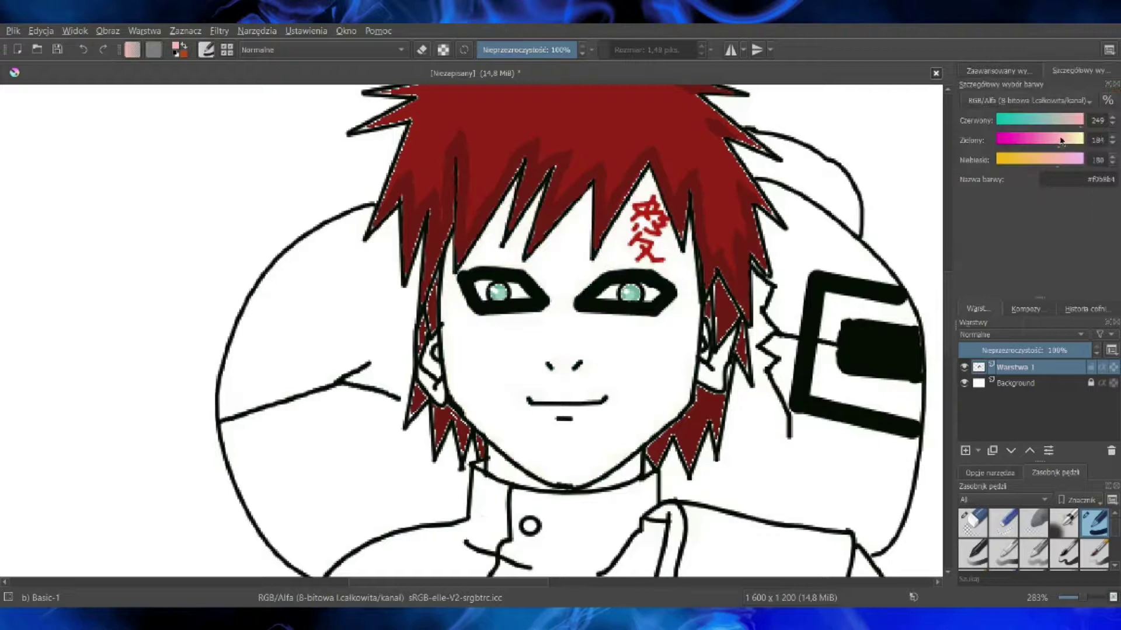
{"action": "left_click", "coordinate": [999, 70]}
{"action": "left_click", "coordinate": [1003, 202]}
{"action": "key", "text": "shift+BackSpace"}
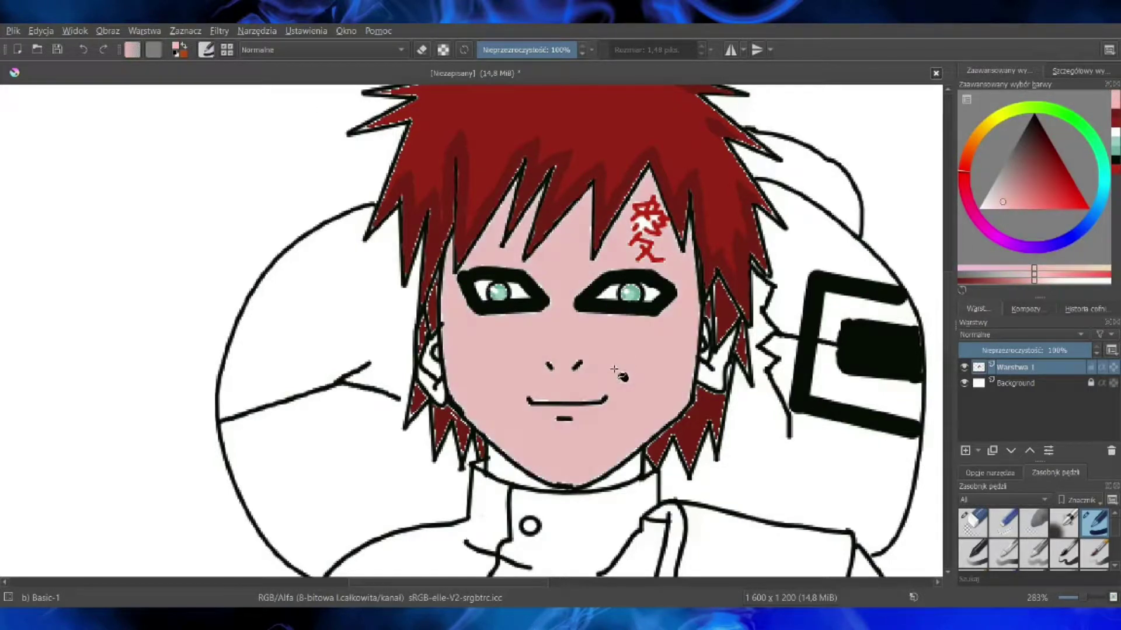
{"action": "key", "text": "ctrl+z"}
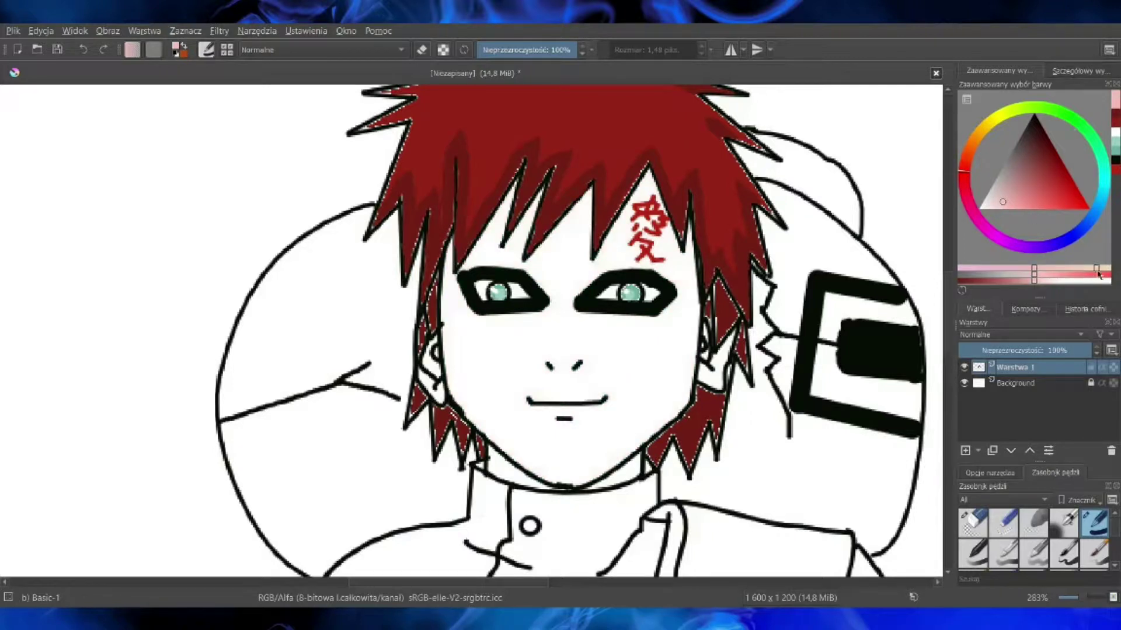
Step: Try light and slightly deeper beige skin tones as the fill for the face
{"action": "left_click", "coordinate": [1097, 272]}
{"action": "left_click", "coordinate": [1005, 199]}
{"action": "left_click", "coordinate": [632, 367]}
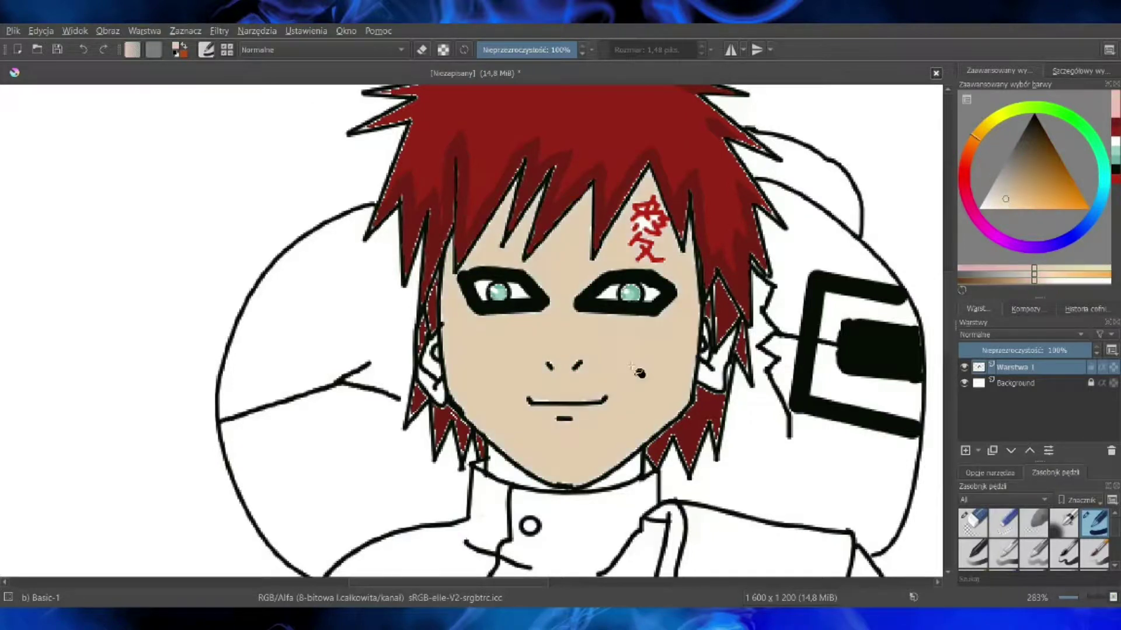
{"action": "left_click", "coordinate": [1016, 200]}
{"action": "left_click", "coordinate": [608, 350]}
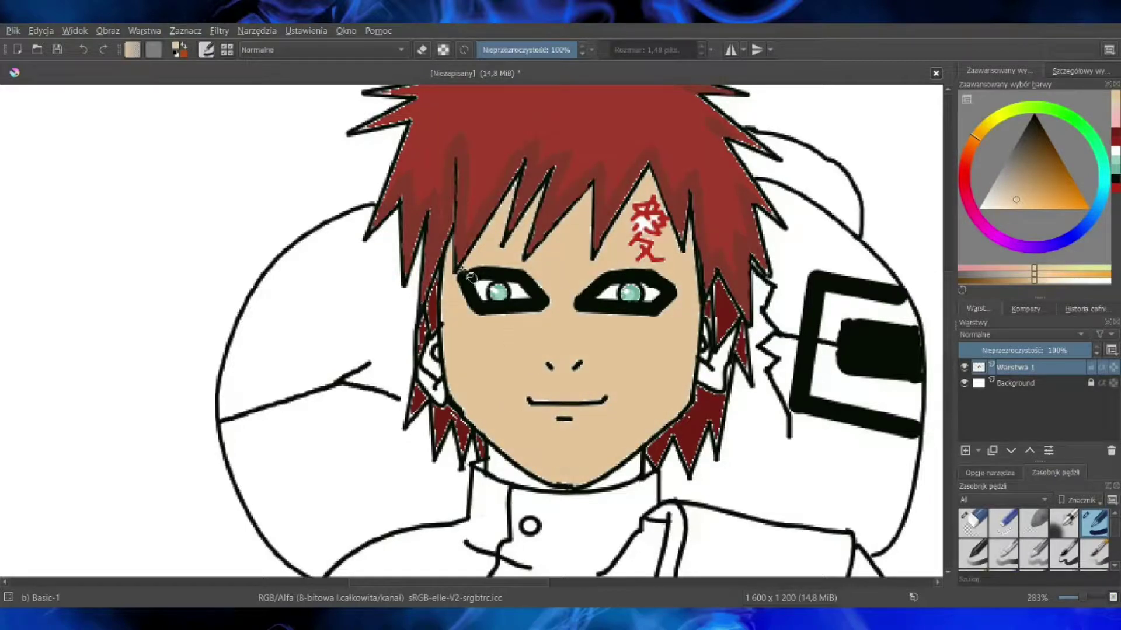
Step: Fill the ears with the beige skin tone and undo the last fill made inside the ear on the right
{"action": "key", "text": "ctrl+plus"}
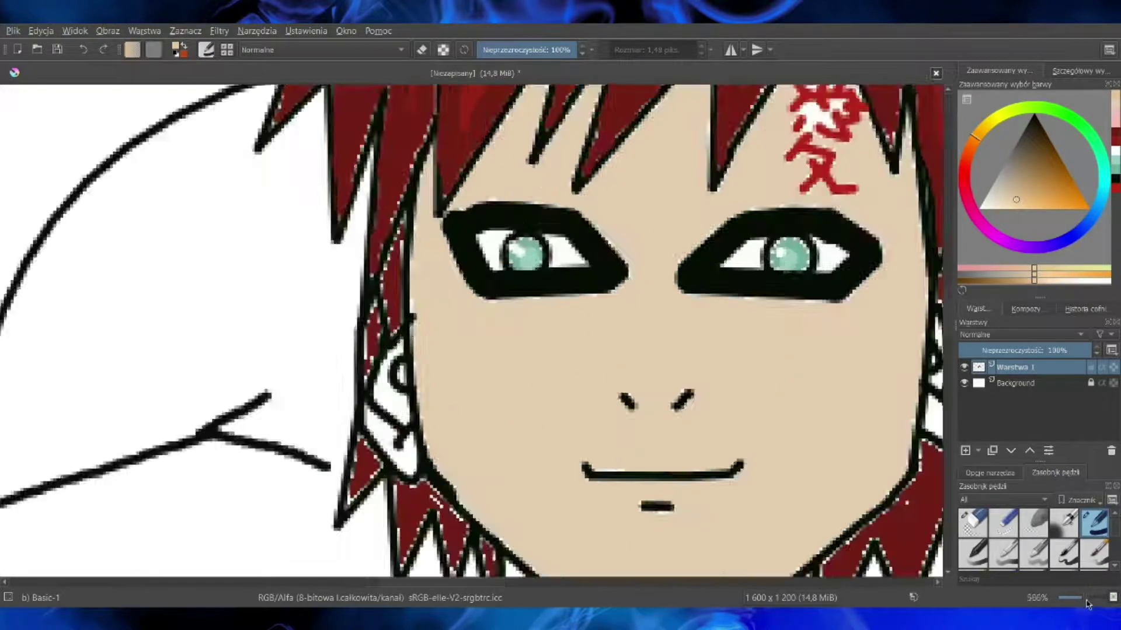
{"action": "left_click", "coordinate": [411, 400]}
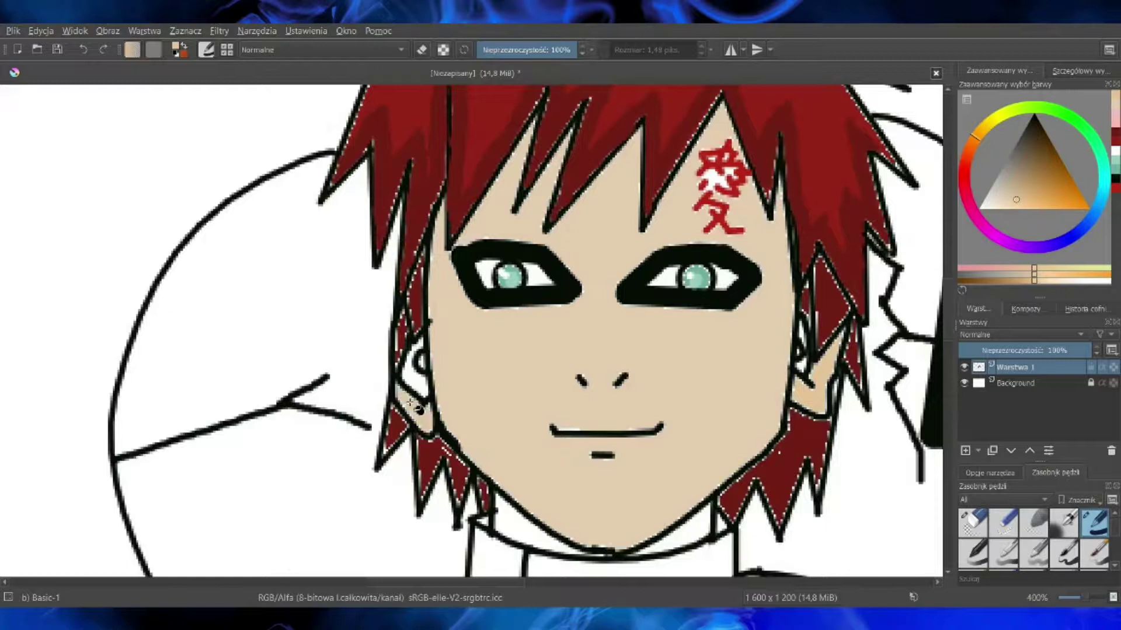
{"action": "left_click", "coordinate": [803, 380]}
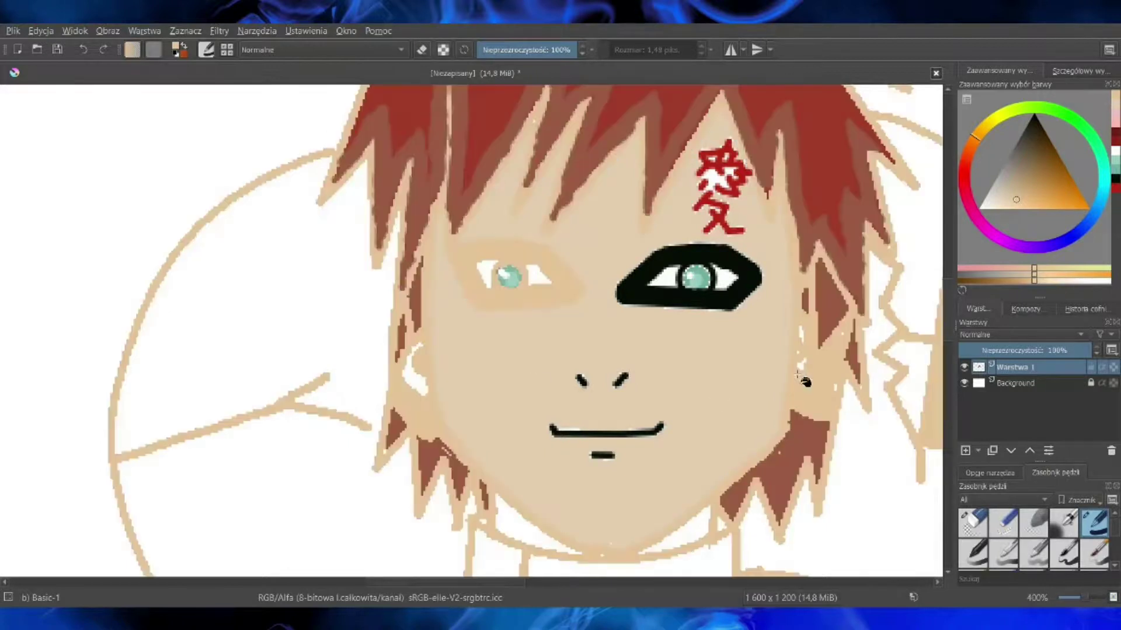
{"action": "left_click", "coordinate": [82, 51]}
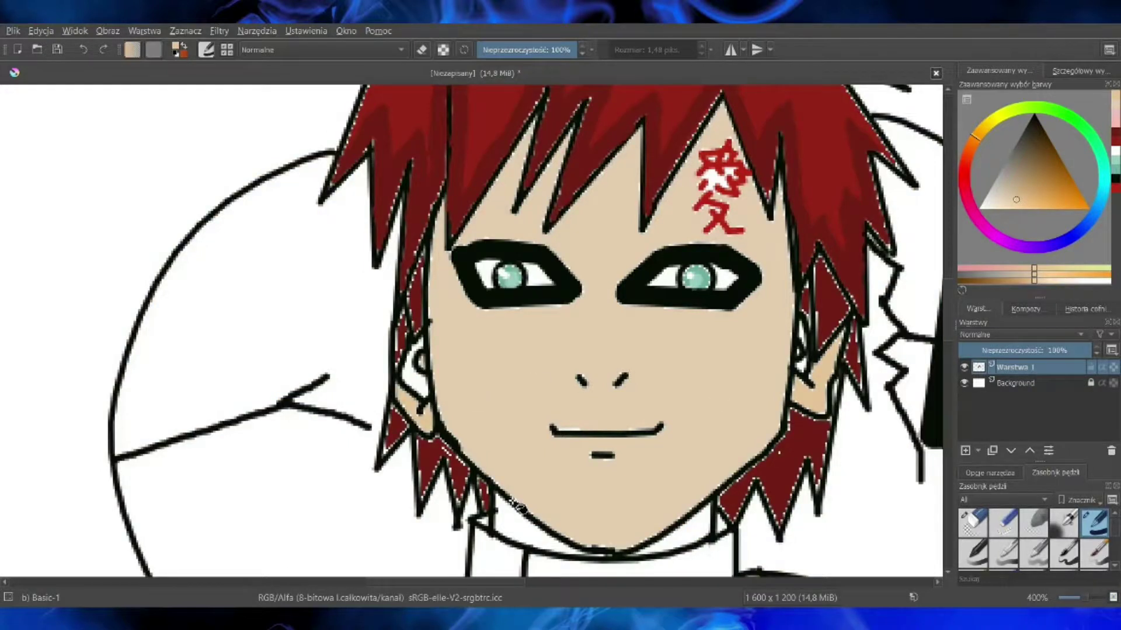
Step: Choose a warmer, more saturated peach and fill the face and both ears with it
{"action": "left_click", "coordinate": [1013, 207]}
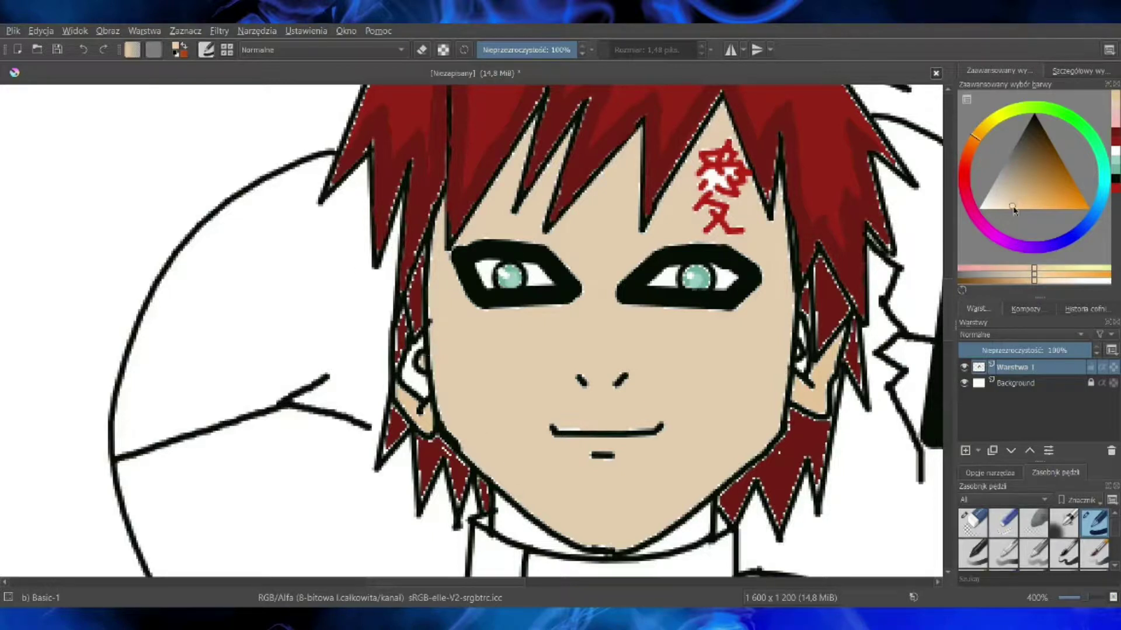
{"action": "left_click", "coordinate": [674, 371]}
{"action": "left_click", "coordinate": [806, 400]}
{"action": "left_click", "coordinate": [417, 408]}
Step: Fill both sides of the neck and the inner ear with a slightly darker tan
{"action": "left_click", "coordinate": [1019, 199]}
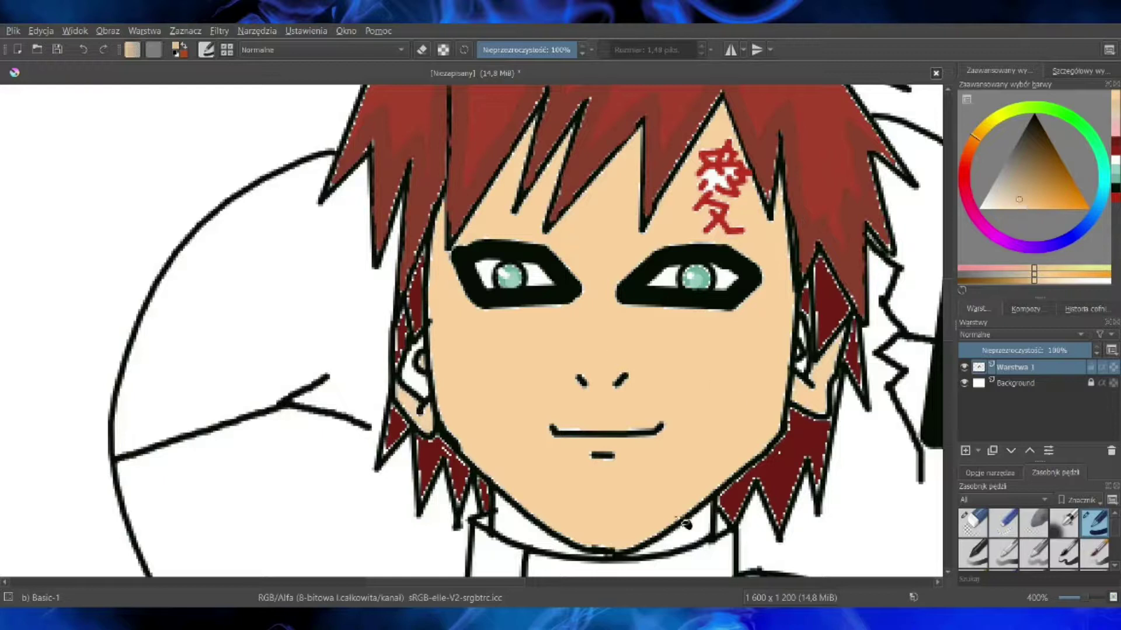
{"action": "left_click", "coordinate": [684, 524]}
{"action": "left_click", "coordinate": [524, 532]}
{"action": "left_click", "coordinate": [423, 385]}
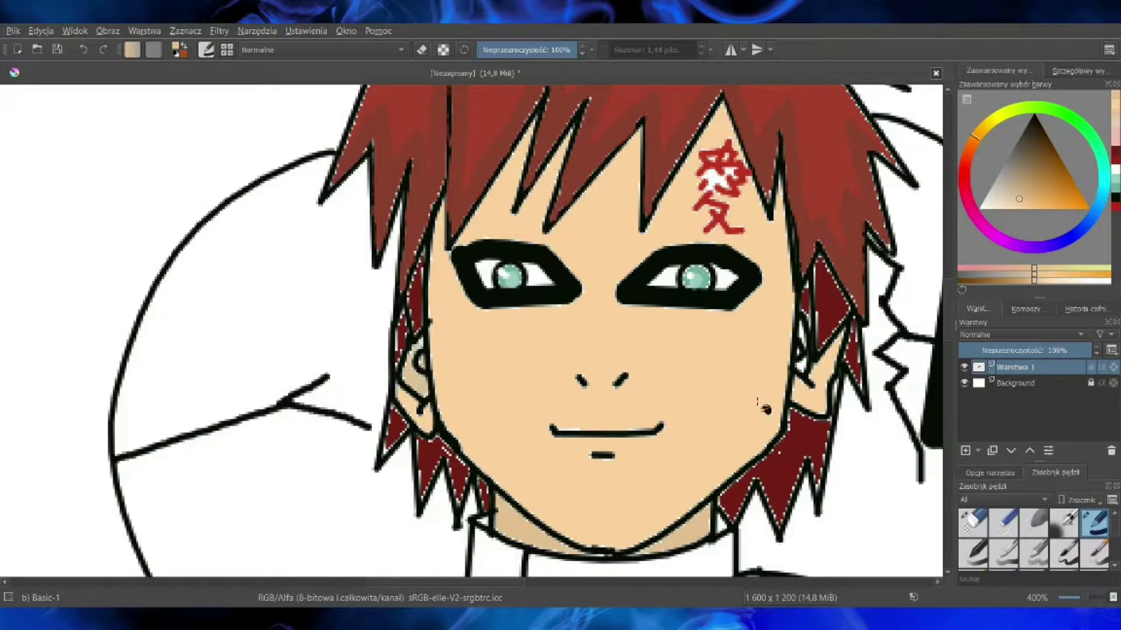
Step: Paint soft tan shading with the brush above the inner corners of the eyes, under the nose and below the lip
{"action": "left_click", "coordinate": [2, 100]}
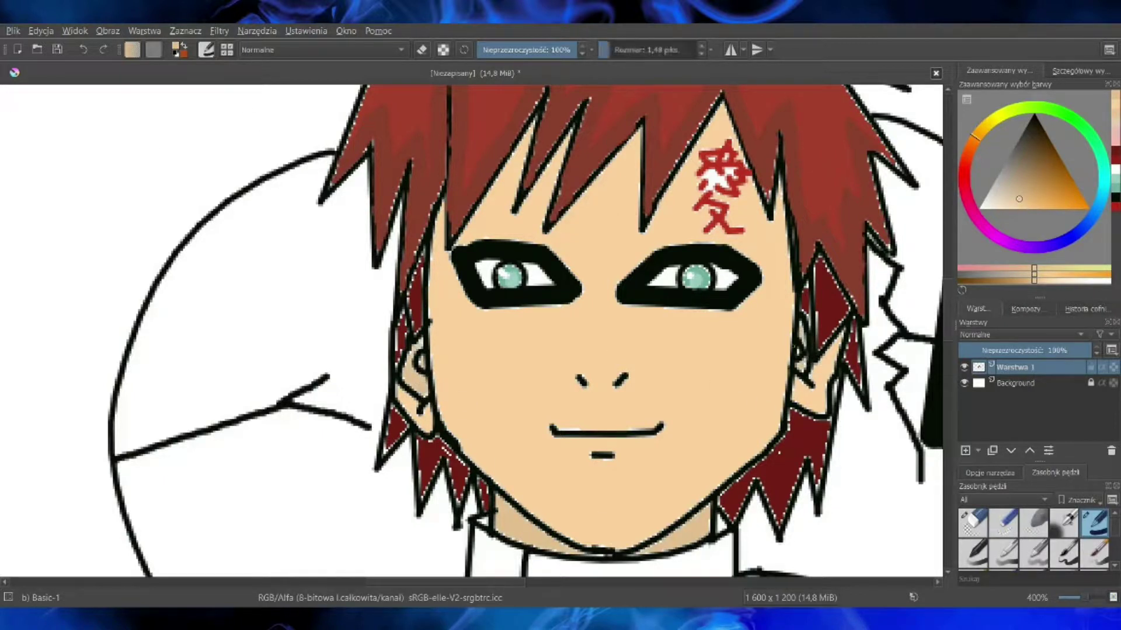
{"action": "left_click_drag", "start_coordinate": [948, 316], "coordinate": [960, 312]}
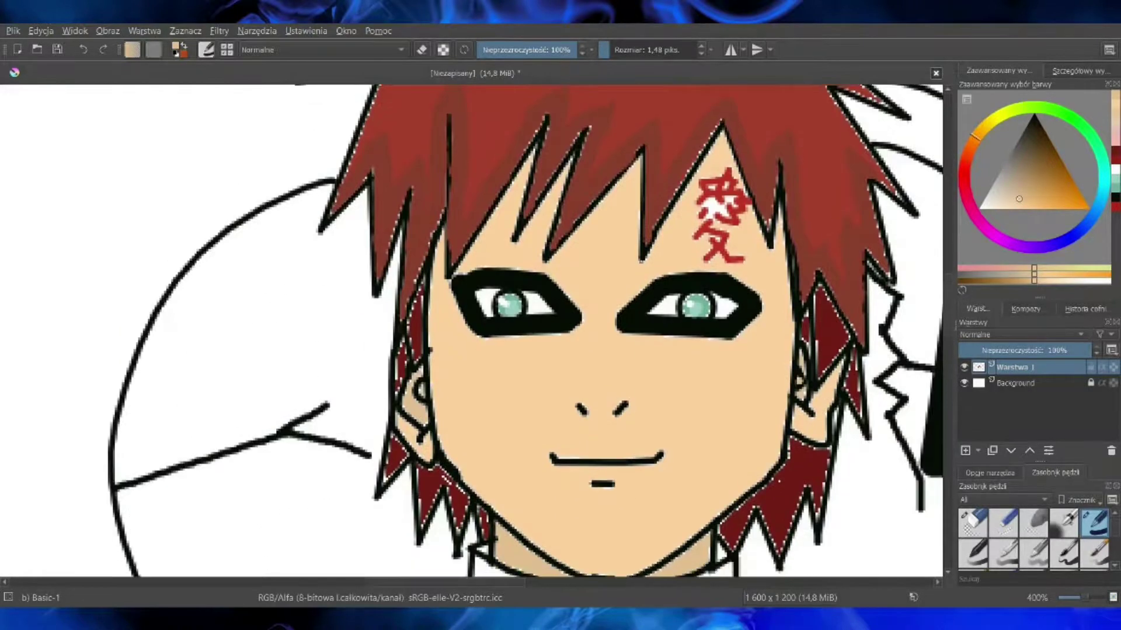
{"action": "mouse_move", "coordinate": [652, 266]}
{"action": "left_mouse_down"}
{"action": "mouse_move", "coordinate": [621, 279]}
{"action": "mouse_move", "coordinate": [646, 265]}
{"action": "mouse_move", "coordinate": [622, 267]}
{"action": "mouse_move", "coordinate": [602, 294]}
{"action": "mouse_move", "coordinate": [630, 272]}
{"action": "mouse_move", "coordinate": [536, 262]}
{"action": "left_mouse_up"}
{"action": "scroll", "coordinate": [1086, 601], "scroll_direction": "down", "scroll_amount": 1}
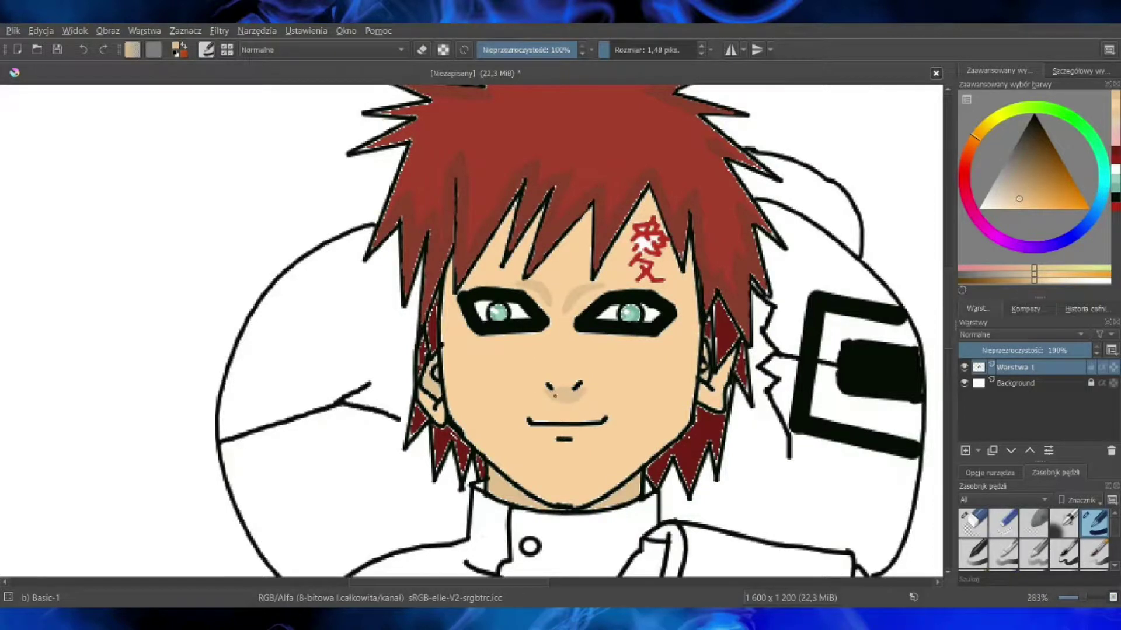
{"action": "scroll", "coordinate": [1083, 601], "scroll_direction": "up", "scroll_amount": 1}
{"action": "left_click_drag", "start_coordinate": [610, 492], "coordinate": [588, 491]}
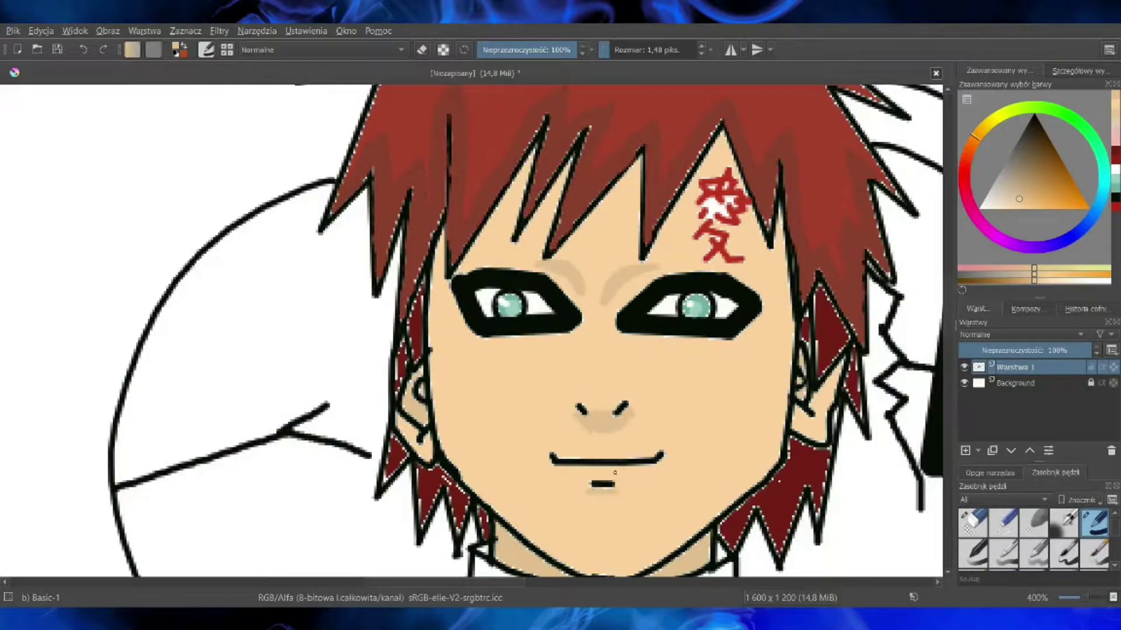
Step: Undo the latest strokes and paint the white gaps inside the forehead kanji with the sampled face peach
{"action": "left_click_drag", "start_coordinate": [711, 212], "coordinate": [730, 201]}
{"action": "left_click", "coordinate": [83, 50]}
{"action": "left_click", "coordinate": [83, 50]}
{"action": "left_click", "coordinate": [716, 201], "text": "ctrl"}
{"action": "left_click", "coordinate": [706, 210], "text": "ctrl"}
{"action": "left_click_drag", "start_coordinate": [714, 203], "coordinate": [730, 200]}
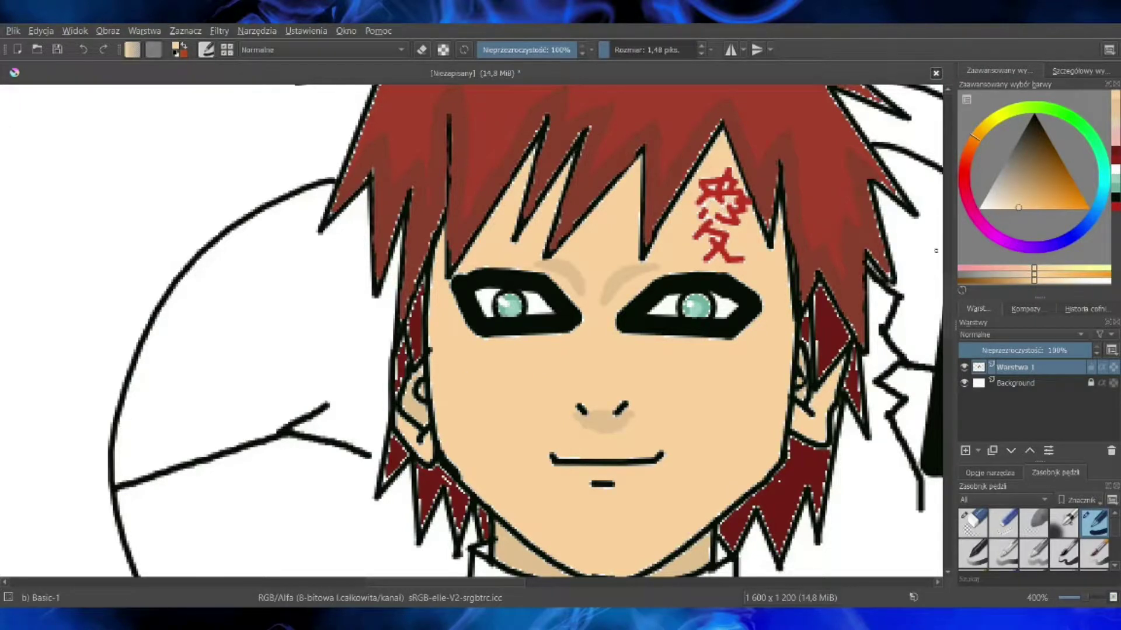
Step: Sample the darker brow shading and paint shadows on the forehead along the edges of the fringe spikes
{"action": "left_click_drag", "start_coordinate": [948, 311], "coordinate": [949, 302]}
{"action": "left_click_drag", "start_coordinate": [532, 228], "coordinate": [500, 271]}
{"action": "left_click", "coordinate": [80, 52]}
{"action": "left_click", "coordinate": [25, 224]}
{"action": "left_click", "coordinate": [572, 343]}
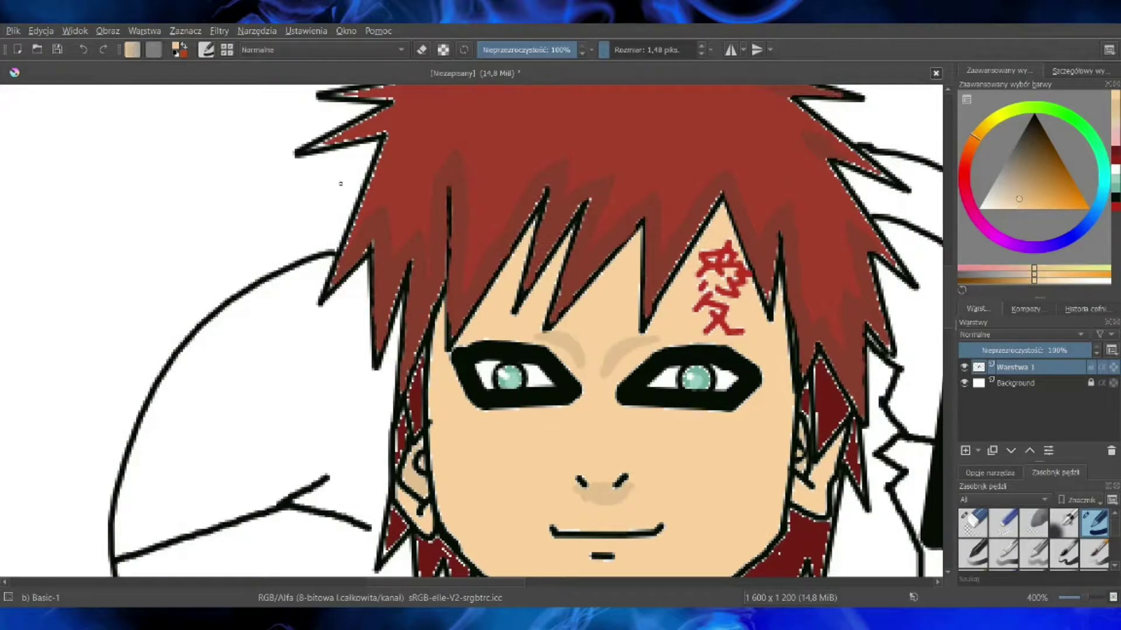
{"action": "key", "text": "plus"}
{"action": "left_click_drag", "start_coordinate": [612, 195], "coordinate": [584, 235]}
{"action": "left_click_drag", "start_coordinate": [708, 196], "coordinate": [654, 251]}
{"action": "left_click_drag", "start_coordinate": [689, 224], "coordinate": [699, 204]}
{"action": "mouse_move", "coordinate": [825, 154]}
{"action": "left_mouse_down"}
{"action": "mouse_move", "coordinate": [789, 209]}
{"action": "mouse_move", "coordinate": [839, 190]}
{"action": "left_mouse_up"}
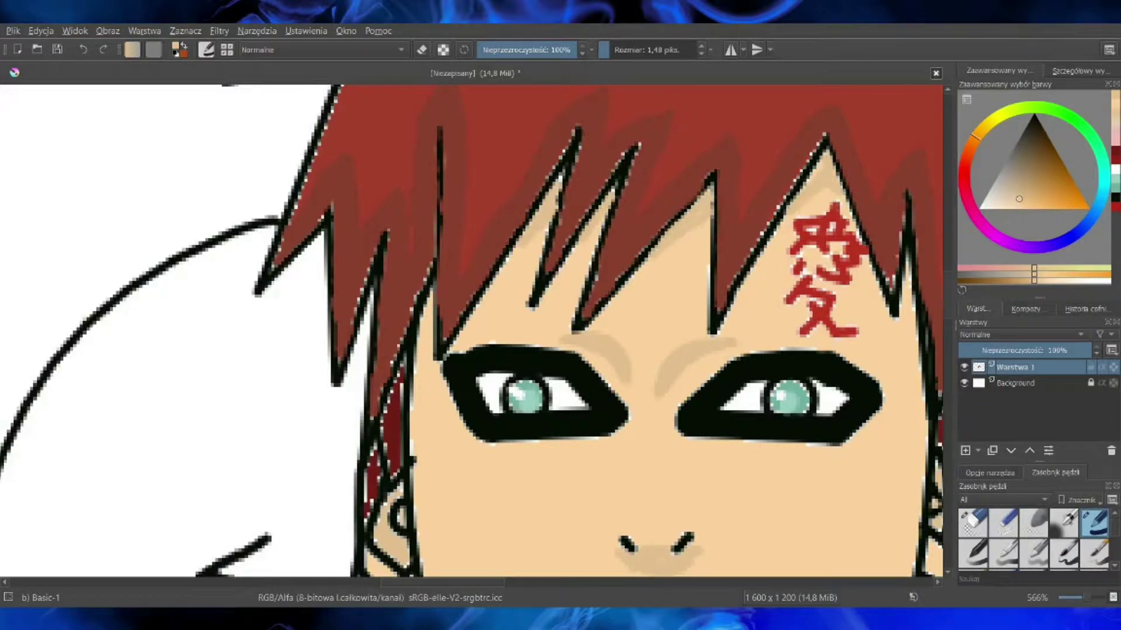
Step: Fill every section of the gourd behind the character with a tan brown, including the areas around its black emblem
{"action": "scroll", "coordinate": [867, 263], "scroll_direction": "down", "scroll_amount": 5}
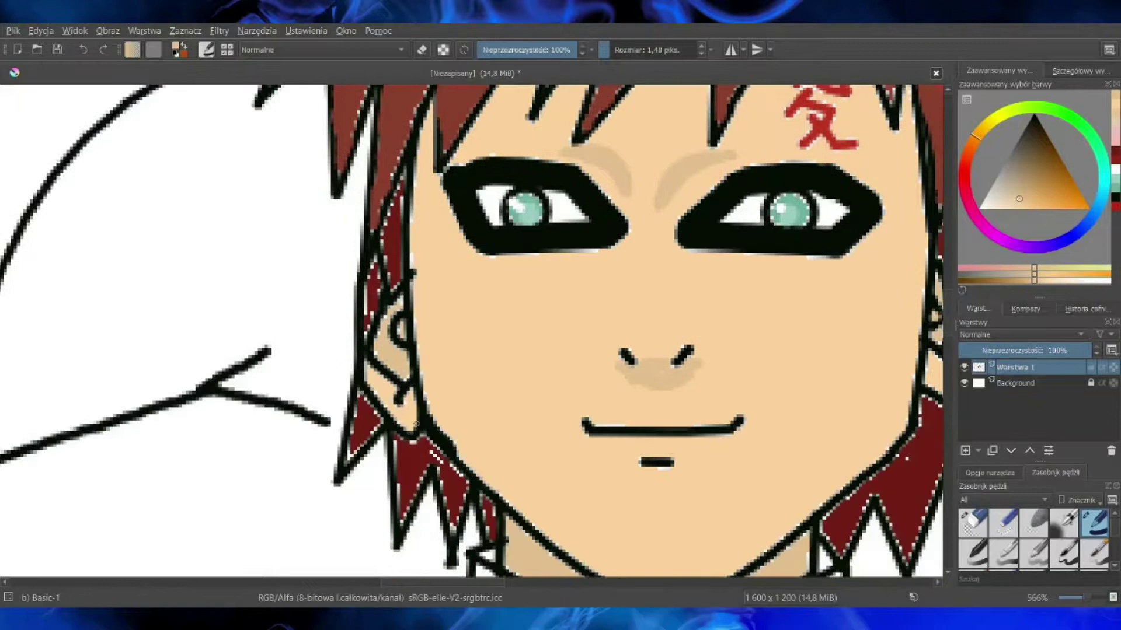
{"action": "scroll", "coordinate": [753, 417], "scroll_direction": "right", "scroll_amount": 5}
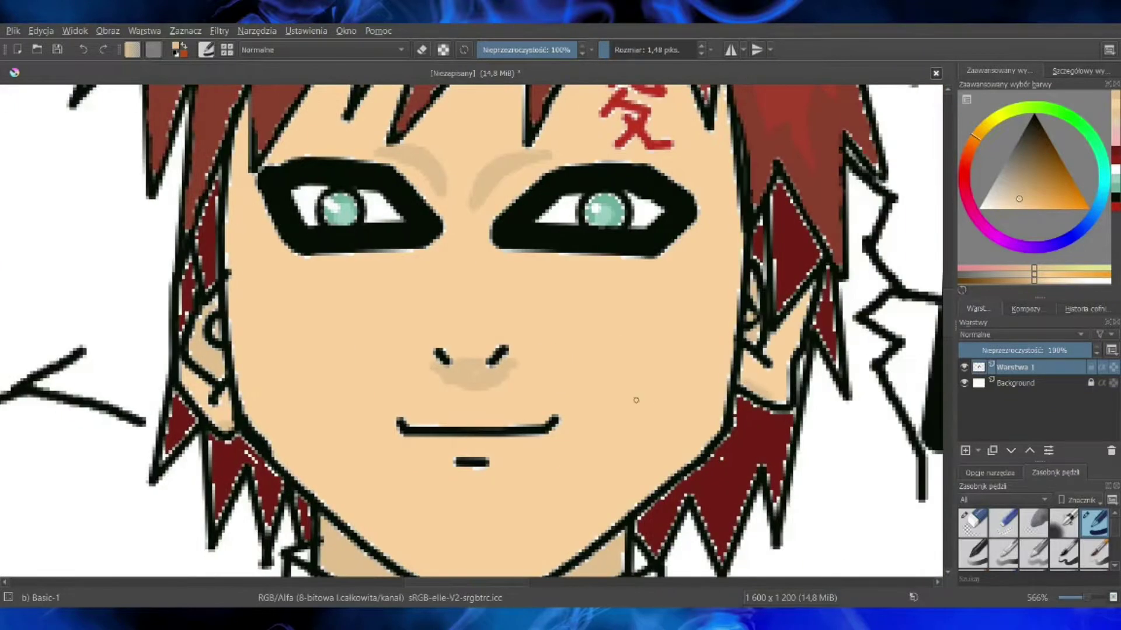
{"action": "left_click_drag", "start_coordinate": [1086, 597], "coordinate": [1080, 598]}
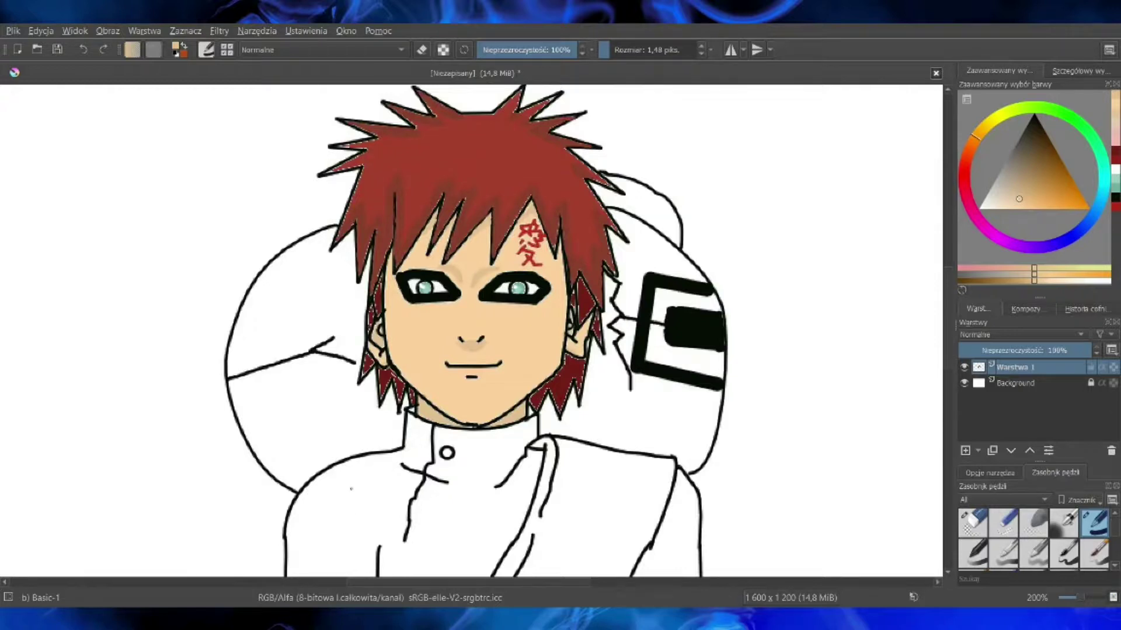
{"action": "key", "text": "k"}
{"action": "key", "text": "f"}
{"action": "left_click", "coordinate": [301, 316]}
{"action": "left_click", "coordinate": [615, 414]}
{"action": "left_click", "coordinate": [687, 354]}
{"action": "left_click", "coordinate": [663, 300]}
{"action": "left_click", "coordinate": [634, 286]}
{"action": "left_click", "coordinate": [629, 335]}
{"action": "left_click", "coordinate": [645, 207]}
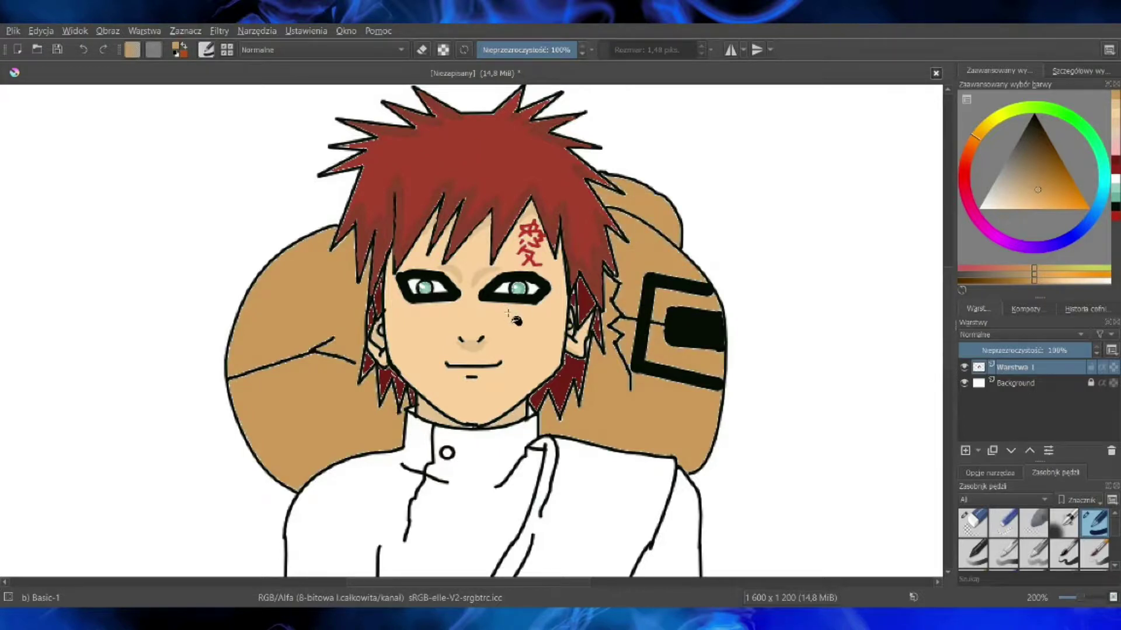
Step: Pick a darker brown and shade the gourd's top section and the upper edge of its body down to the emblem
{"action": "left_click", "coordinate": [1037, 179]}
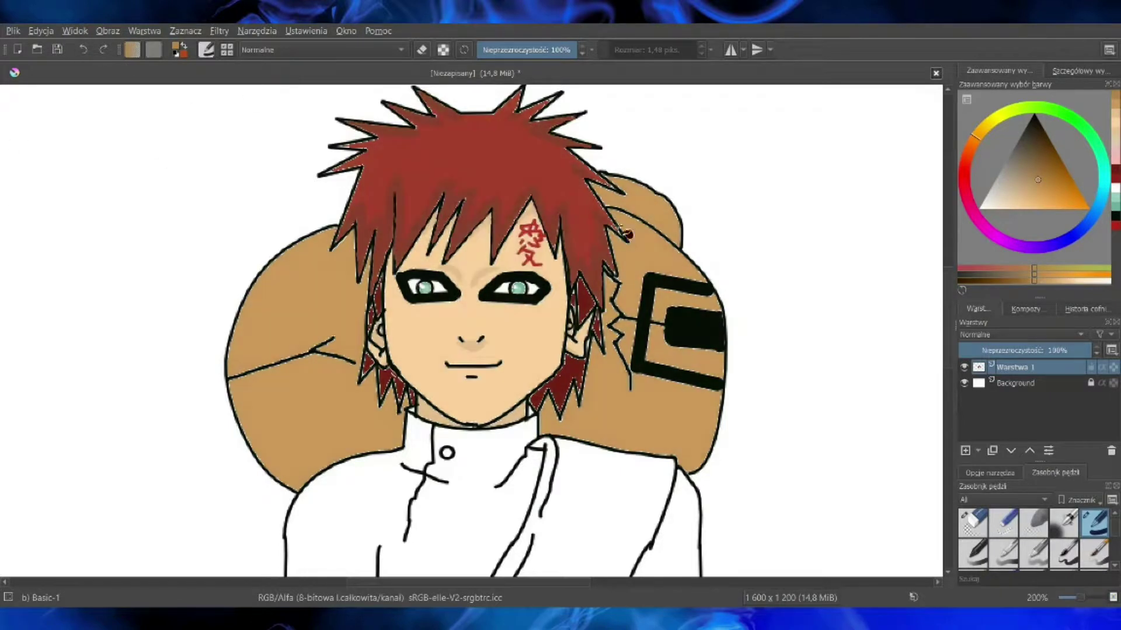
{"action": "left_click", "coordinate": [1081, 600]}
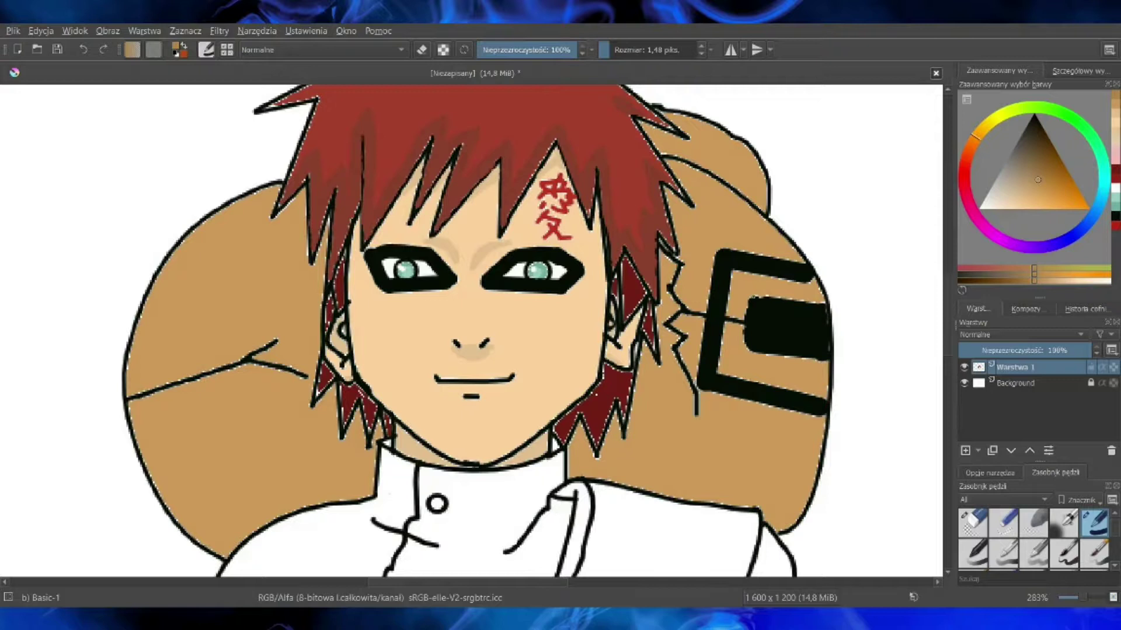
{"action": "mouse_move", "coordinate": [664, 149]}
{"action": "left_mouse_down"}
{"action": "mouse_move", "coordinate": [717, 170]}
{"action": "mouse_move", "coordinate": [768, 215]}
{"action": "mouse_move", "coordinate": [696, 157]}
{"action": "left_mouse_up"}
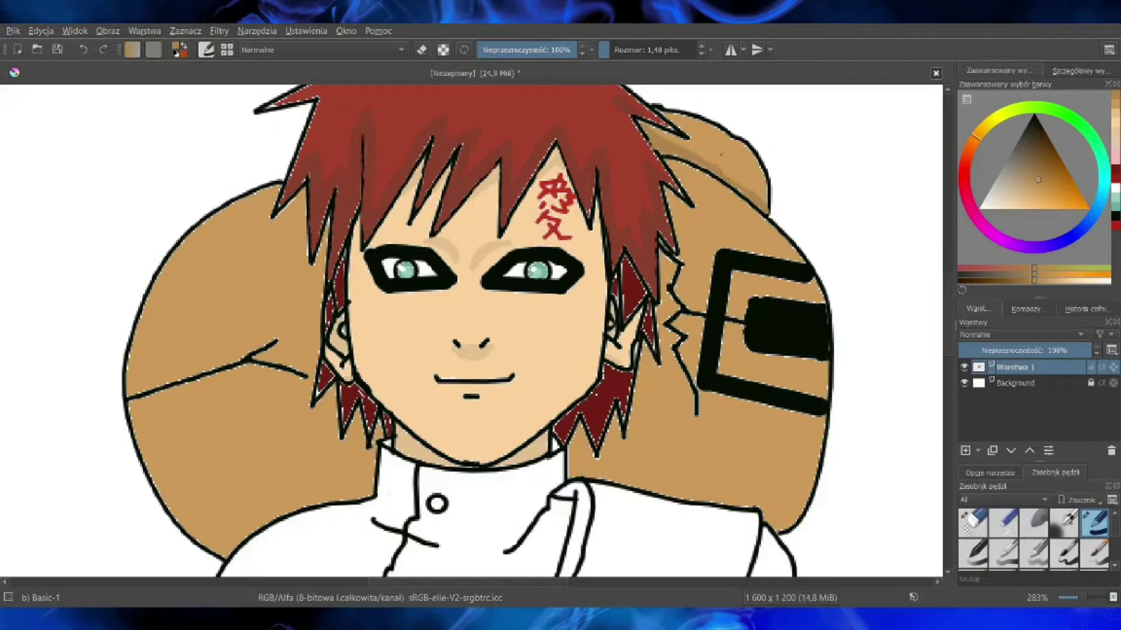
{"action": "mouse_move", "coordinate": [791, 257]}
{"action": "left_mouse_down"}
{"action": "mouse_move", "coordinate": [730, 196]}
{"action": "mouse_move", "coordinate": [663, 163]}
{"action": "left_mouse_up"}
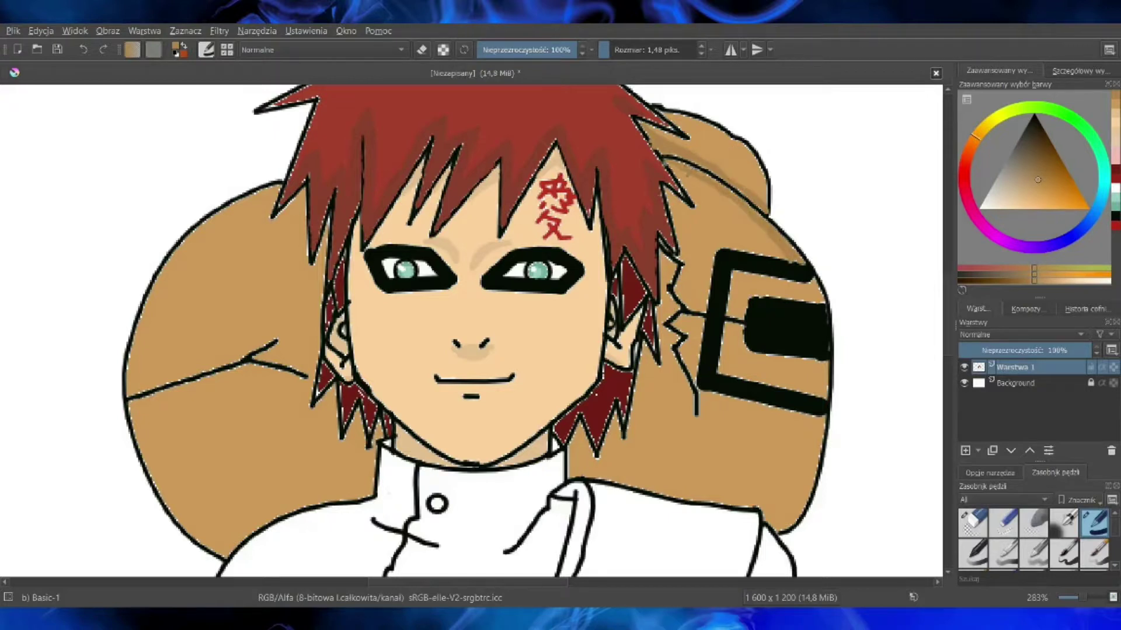
{"action": "mouse_move", "coordinate": [732, 205]}
{"action": "left_mouse_down"}
{"action": "mouse_move", "coordinate": [669, 166]}
{"action": "mouse_move", "coordinate": [780, 252]}
{"action": "left_mouse_up"}
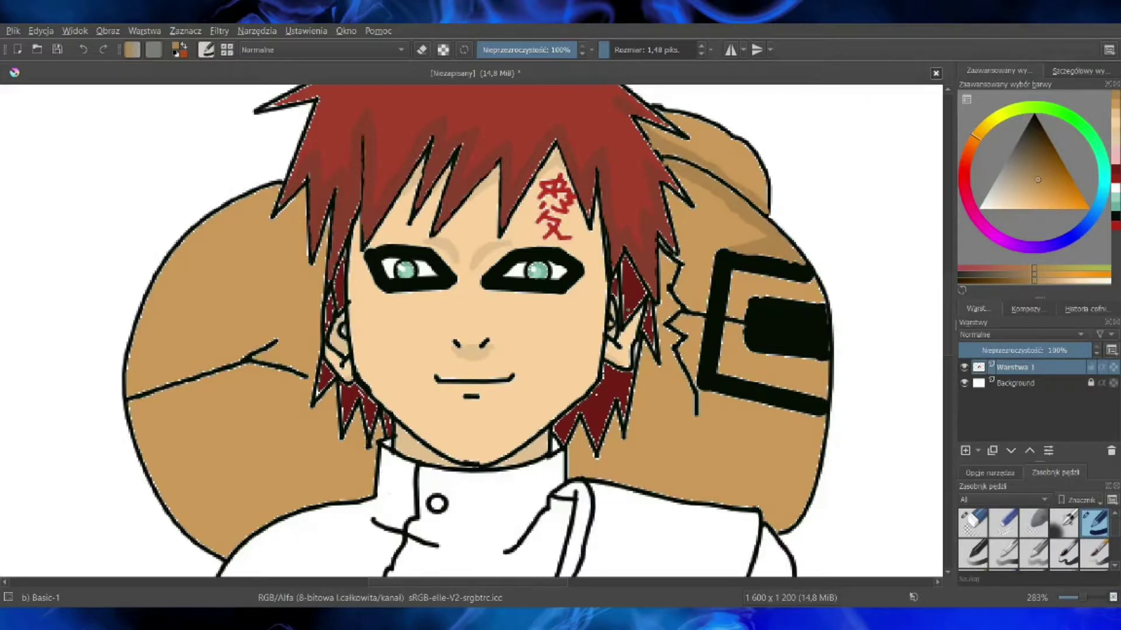
Step: Cover the gourd's top section with an even darker brown using a larger brush, then refine the colour along its dividing line
{"action": "left_click", "coordinate": [1039, 169]}
{"action": "left_click", "coordinate": [617, 50]}
{"action": "mouse_move", "coordinate": [723, 147]}
{"action": "left_mouse_down"}
{"action": "mouse_move", "coordinate": [763, 196]}
{"action": "mouse_move", "coordinate": [729, 168]}
{"action": "mouse_move", "coordinate": [656, 140]}
{"action": "mouse_move", "coordinate": [744, 150]}
{"action": "mouse_move", "coordinate": [704, 135]}
{"action": "mouse_move", "coordinate": [694, 112]}
{"action": "left_mouse_up"}
{"action": "left_click", "coordinate": [609, 50]}
{"action": "left_click_drag", "start_coordinate": [1084, 598], "coordinate": [1088, 599]}
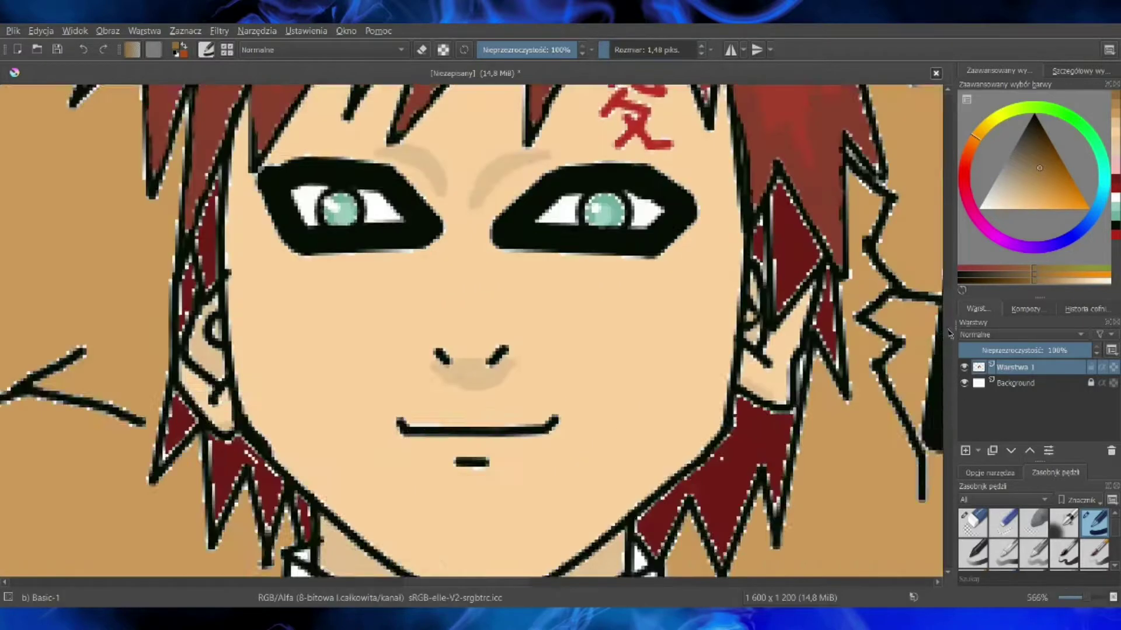
{"action": "left_click_drag", "start_coordinate": [949, 330], "coordinate": [948, 294]}
{"action": "left_click_drag", "start_coordinate": [504, 582], "coordinate": [549, 583]}
{"action": "mouse_move", "coordinate": [567, 291]}
{"action": "left_mouse_down"}
{"action": "mouse_move", "coordinate": [551, 273]}
{"action": "mouse_move", "coordinate": [502, 296]}
{"action": "left_mouse_up"}
{"action": "mouse_move", "coordinate": [748, 469]}
{"action": "left_mouse_down"}
{"action": "mouse_move", "coordinate": [755, 453]}
{"action": "mouse_move", "coordinate": [736, 457]}
{"action": "mouse_move", "coordinate": [672, 409]}
{"action": "left_mouse_up"}
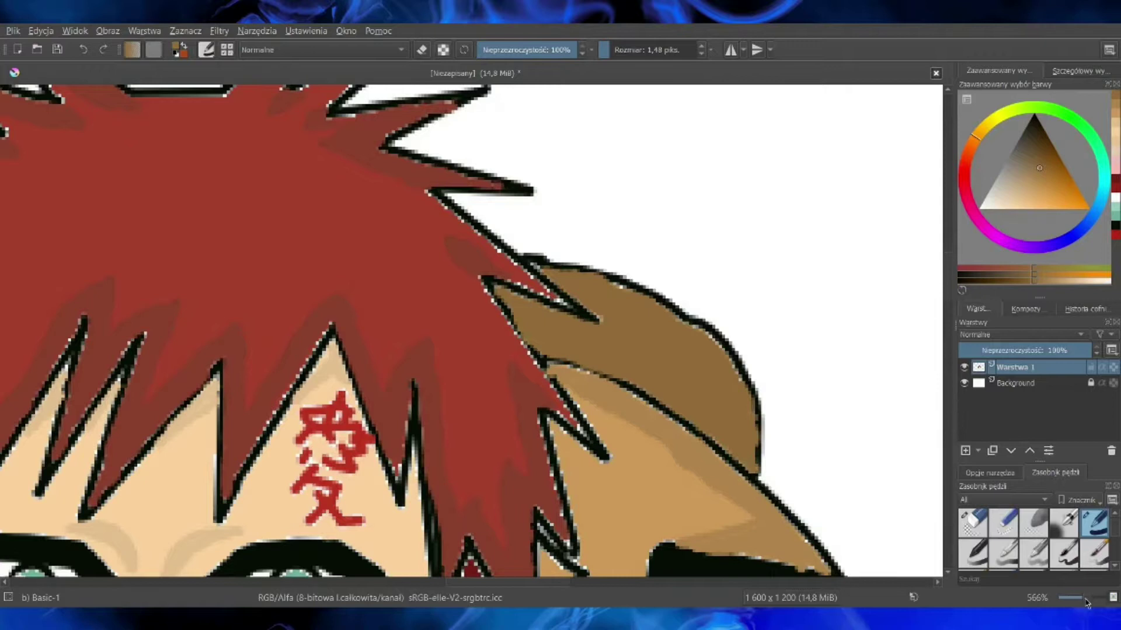
Step: Close the bottom of the torso with a straight black line between the two sleeve ends and erase the overhanging line ends
{"action": "left_click_drag", "start_coordinate": [1085, 597], "coordinate": [1076, 597]}
{"action": "left_click_drag", "start_coordinate": [948, 278], "coordinate": [939, 319]}
{"action": "scroll", "coordinate": [940, 319], "scroll_direction": "down", "scroll_amount": 1}
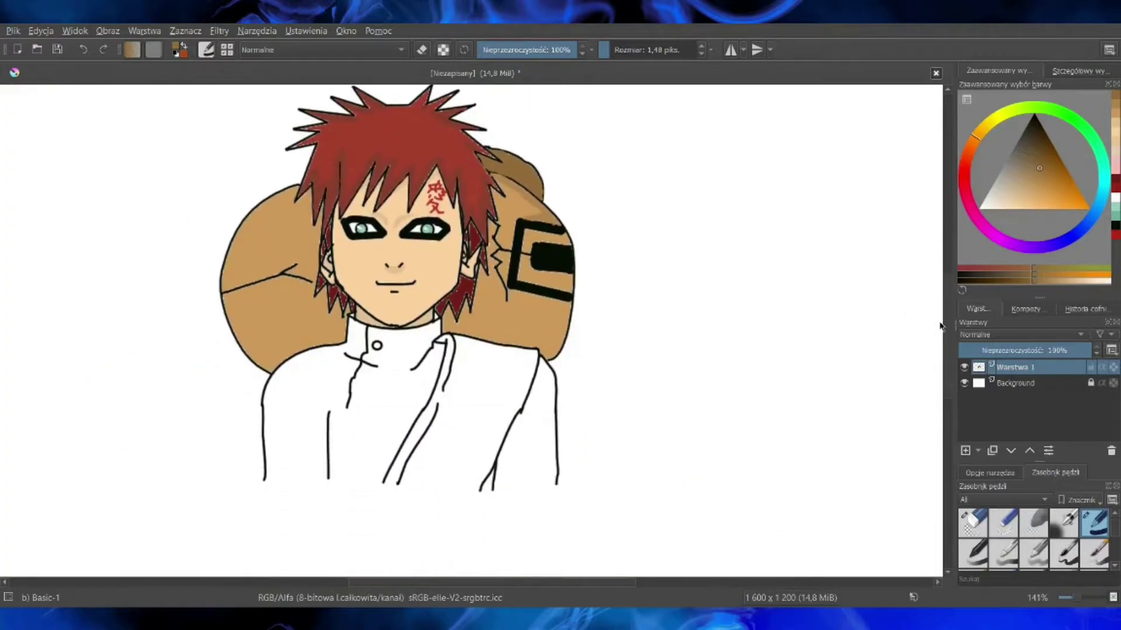
{"action": "left_click", "coordinate": [1069, 113]}
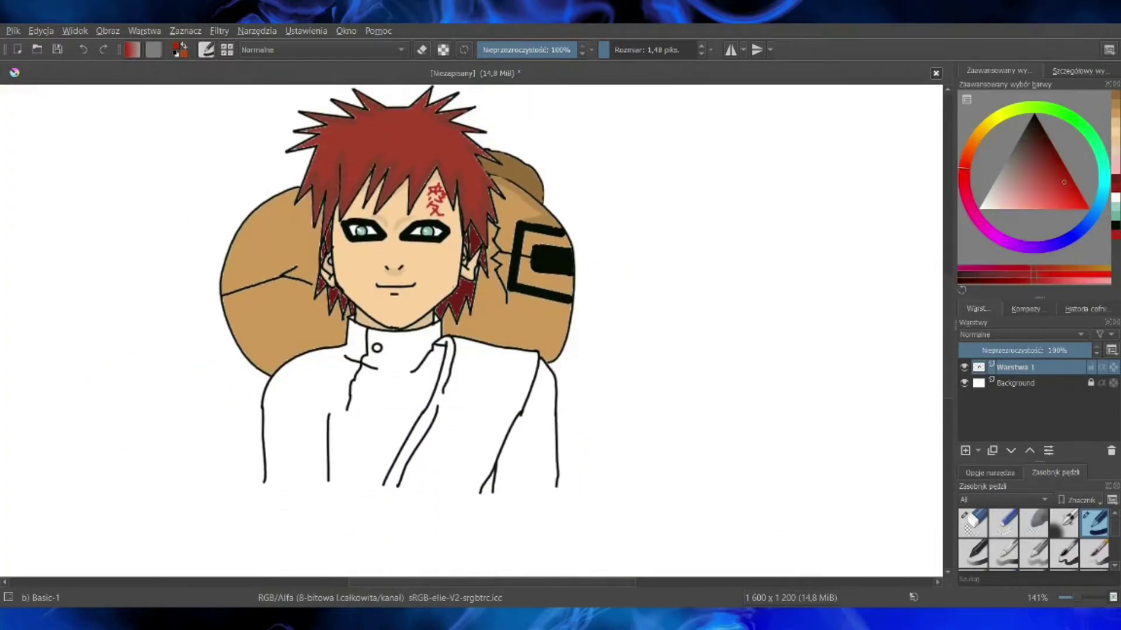
{"action": "left_click_drag", "start_coordinate": [557, 487], "coordinate": [263, 482]}
{"action": "left_click", "coordinate": [83, 50]}
{"action": "left_click_drag", "start_coordinate": [558, 489], "coordinate": [264, 483]}
{"action": "key", "text": "e"}
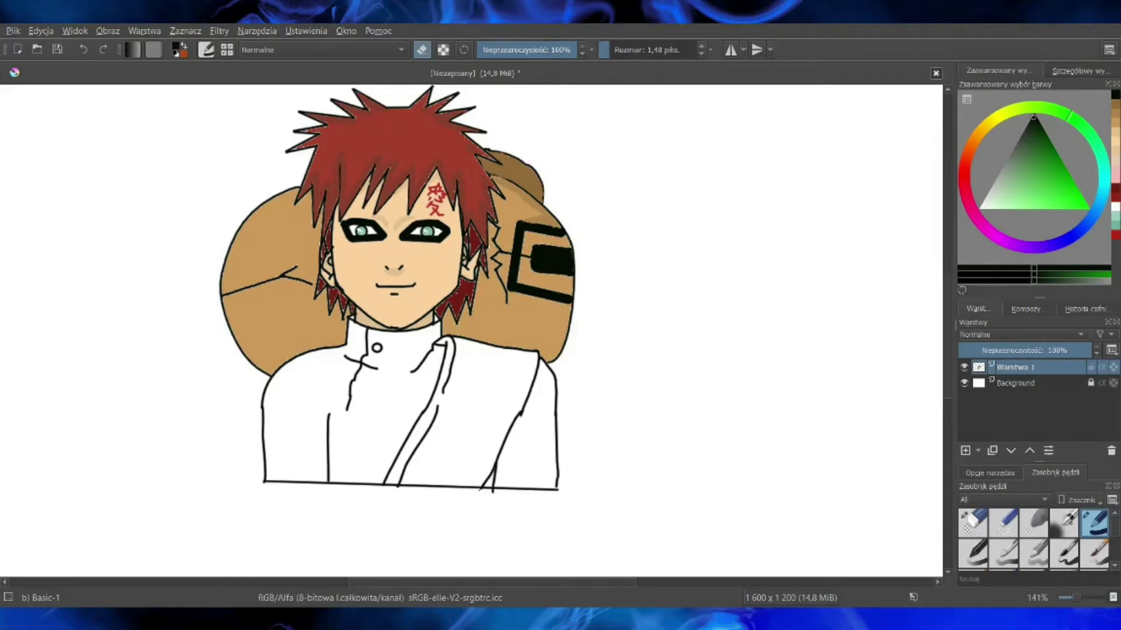
{"action": "key", "text": "e"}
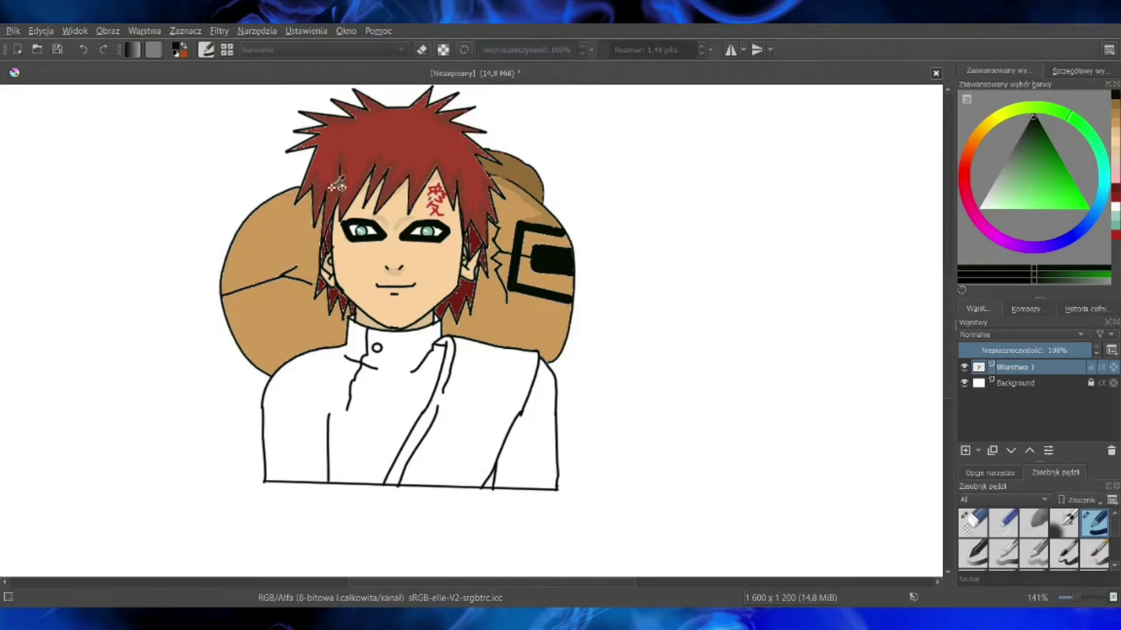
Step: Fill the coat, collar and both sleeves with dark maroon and the collar button with a pinkish grey
{"action": "left_click", "coordinate": [963, 161]}
{"action": "left_click", "coordinate": [1047, 157]}
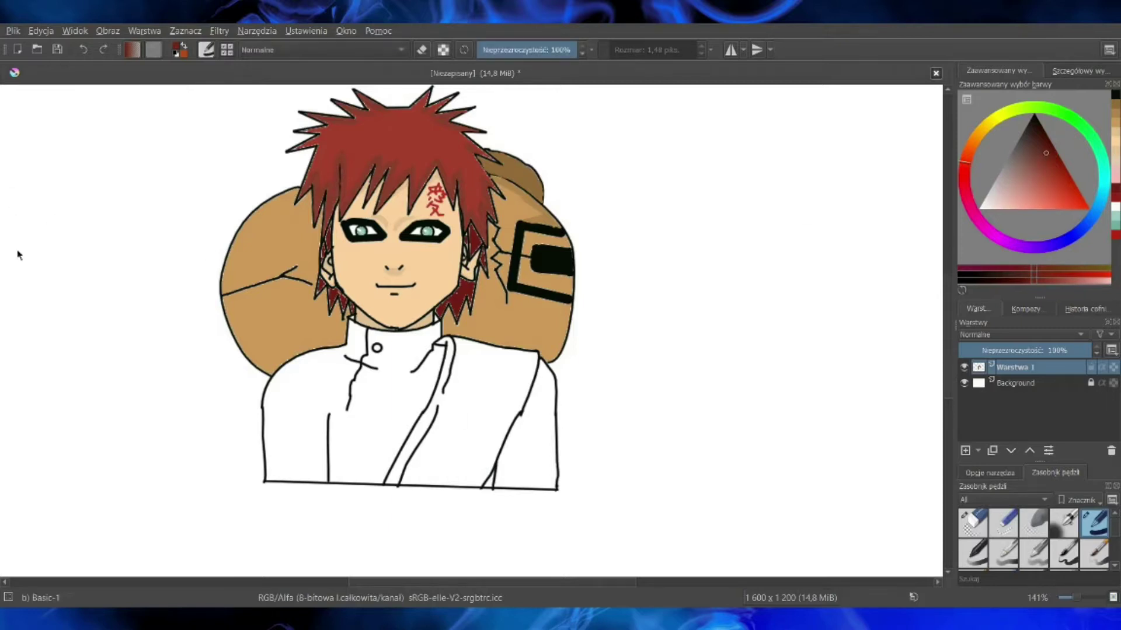
{"action": "left_click", "coordinate": [390, 417]}
{"action": "left_click", "coordinate": [533, 451]}
{"action": "left_click", "coordinate": [489, 481]}
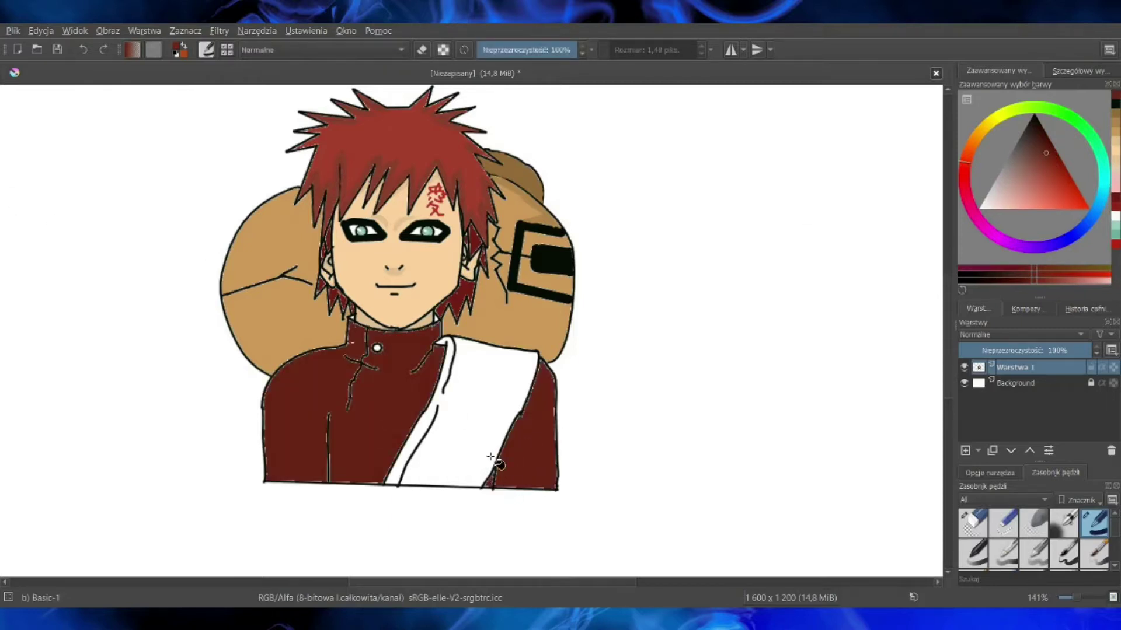
{"action": "left_click_drag", "start_coordinate": [1030, 159], "coordinate": [1006, 173]}
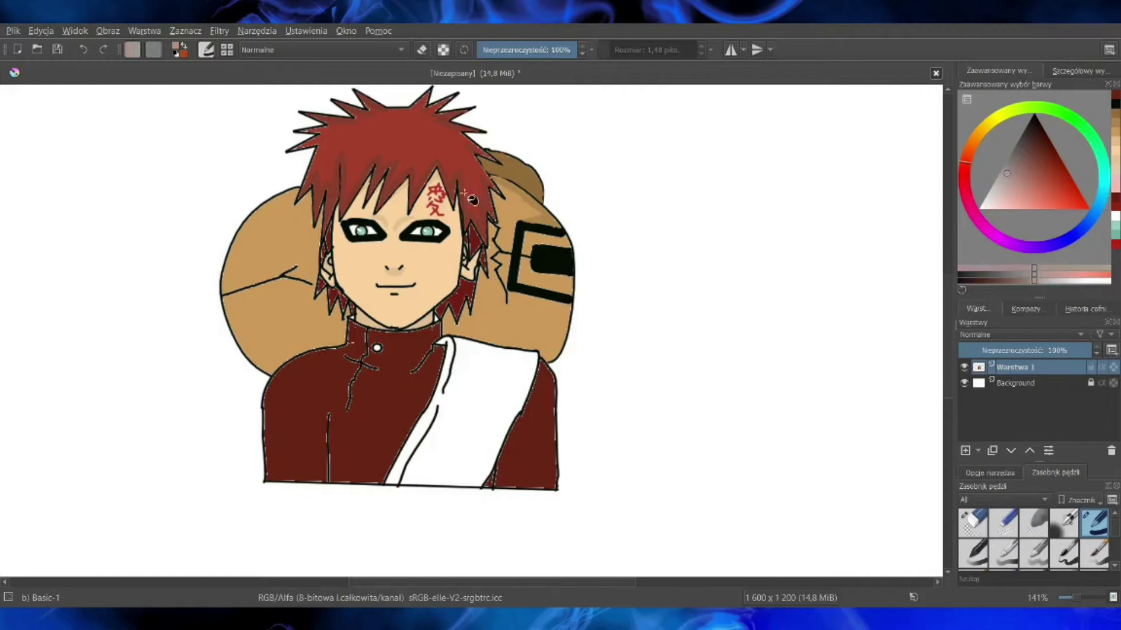
{"action": "key", "text": "b"}
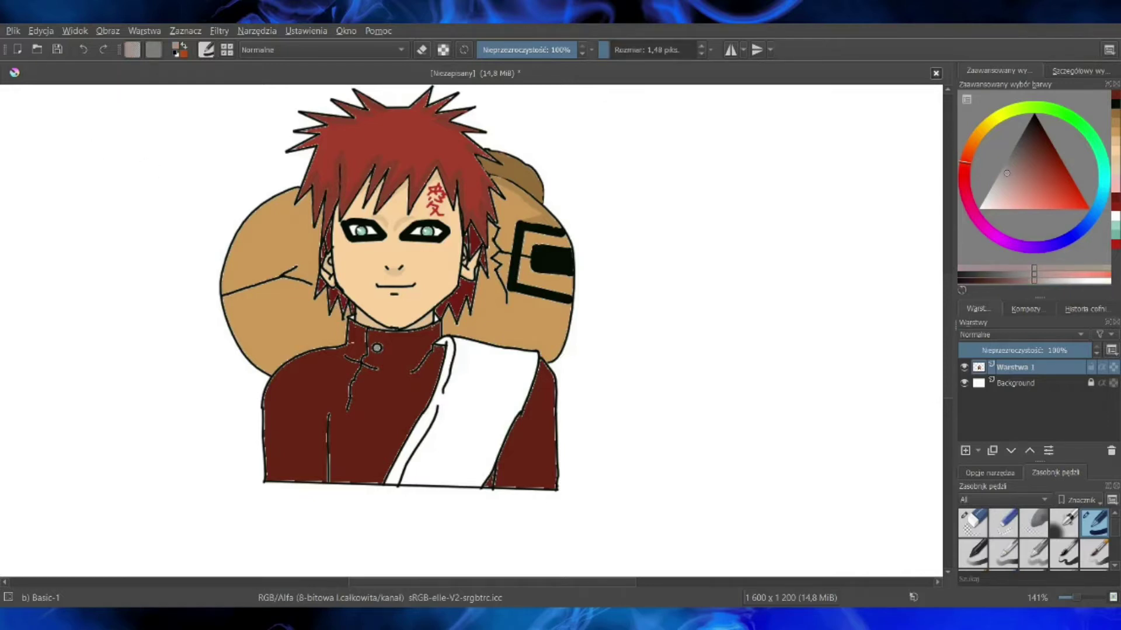
Step: Sample the coat's maroon and touch up the small unfilled gaps where the collar meets the neck
{"action": "left_click", "coordinate": [864, 254]}
{"action": "left_click", "coordinate": [25, 215]}
{"action": "left_click", "coordinate": [412, 384]}
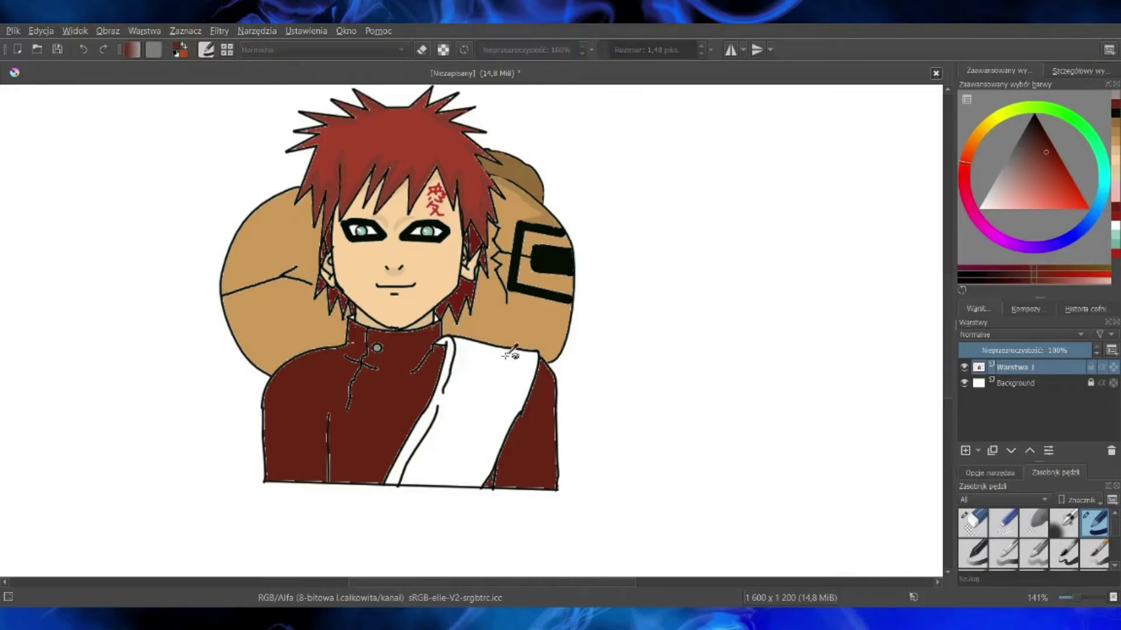
{"action": "left_click", "coordinate": [1043, 143]}
{"action": "key", "text": "plus"}
{"action": "key", "text": "plus"}
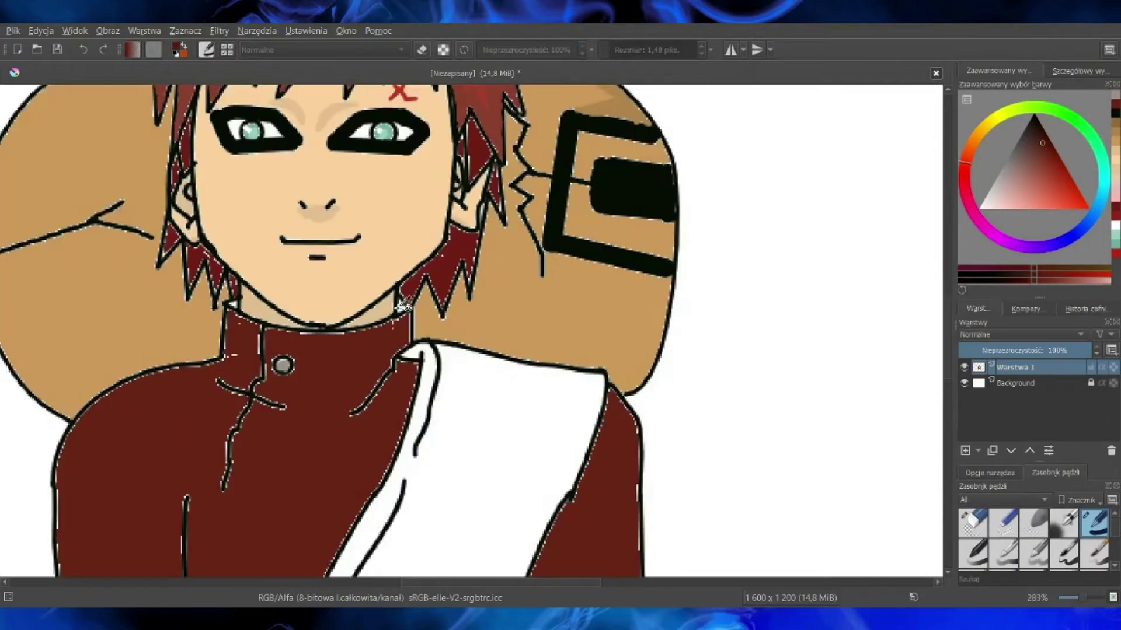
{"action": "left_click", "coordinate": [398, 309], "text": "ctrl"}
{"action": "left_click", "coordinate": [385, 343], "text": "ctrl"}
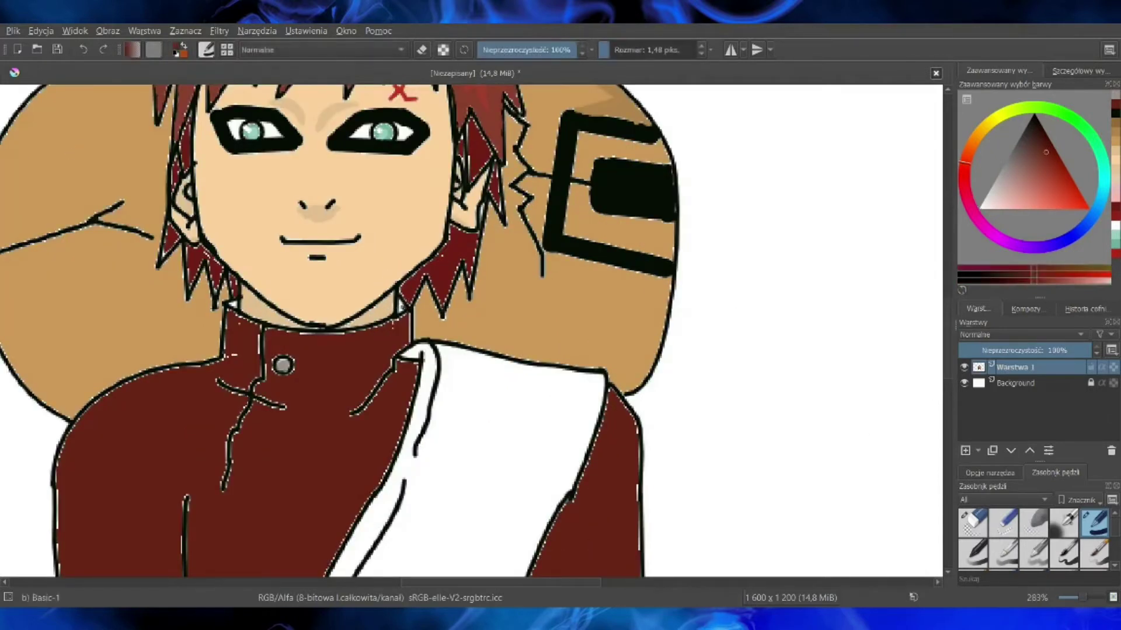
{"action": "left_click", "coordinate": [233, 305]}
Step: Fill the sash across the chest with a muted greyish mauve
{"action": "left_click", "coordinate": [1014, 165]}
{"action": "key", "text": "f"}
{"action": "left_click", "coordinate": [455, 464]}
{"action": "left_click", "coordinate": [1080, 601]}
{"action": "left_click", "coordinate": [1079, 599]}
{"action": "left_click", "coordinate": [1079, 598]}
{"action": "left_click_drag", "start_coordinate": [949, 372], "coordinate": [950, 364]}
{"action": "left_click", "coordinate": [1079, 598]}
{"action": "left_click_drag", "start_coordinate": [1079, 599], "coordinate": [1078, 599]}
{"action": "left_click_drag", "start_coordinate": [951, 380], "coordinate": [950, 377]}
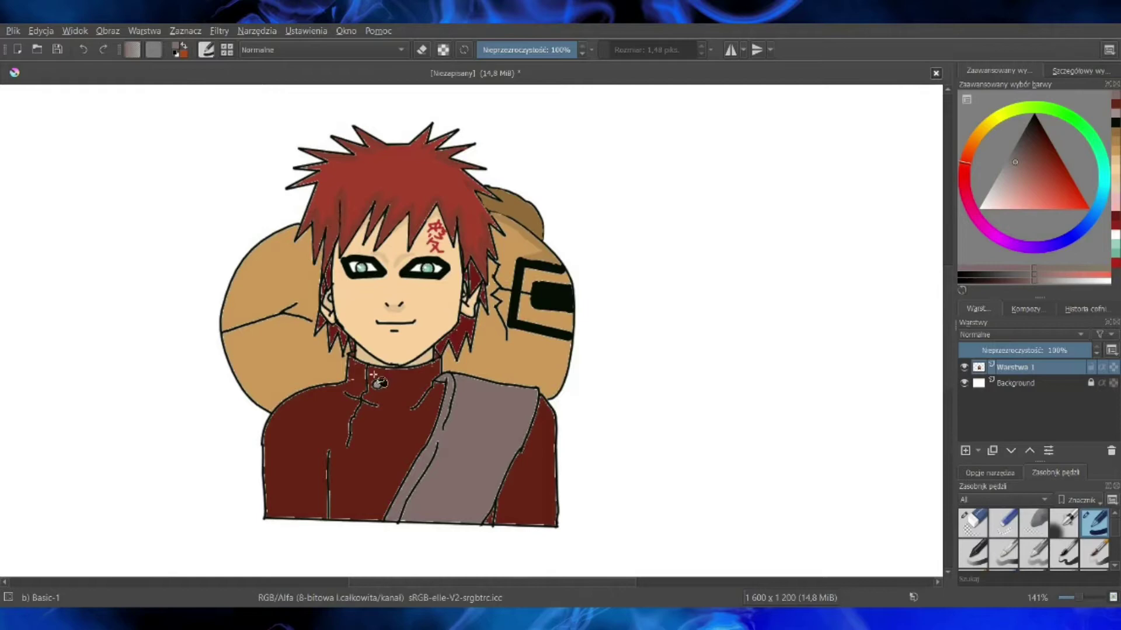